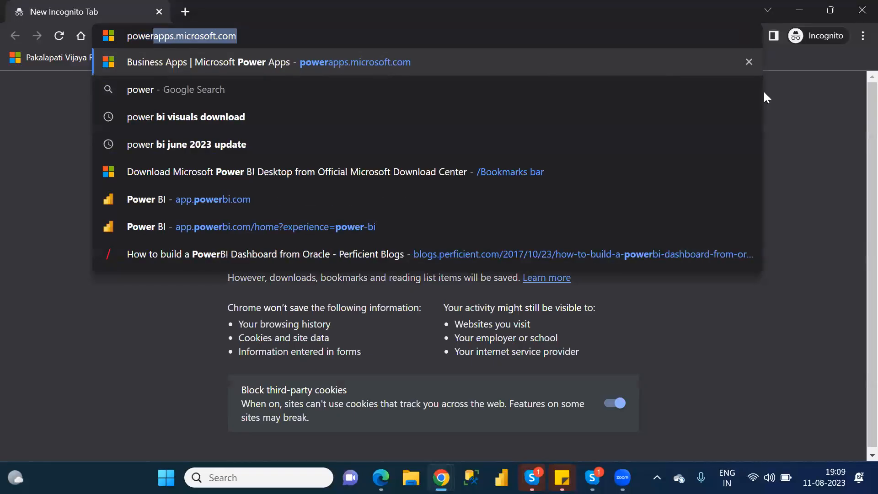
Open powerapps.microsoft.com and go to its account sign-in page.
{"action": "key", "text": "Return"}
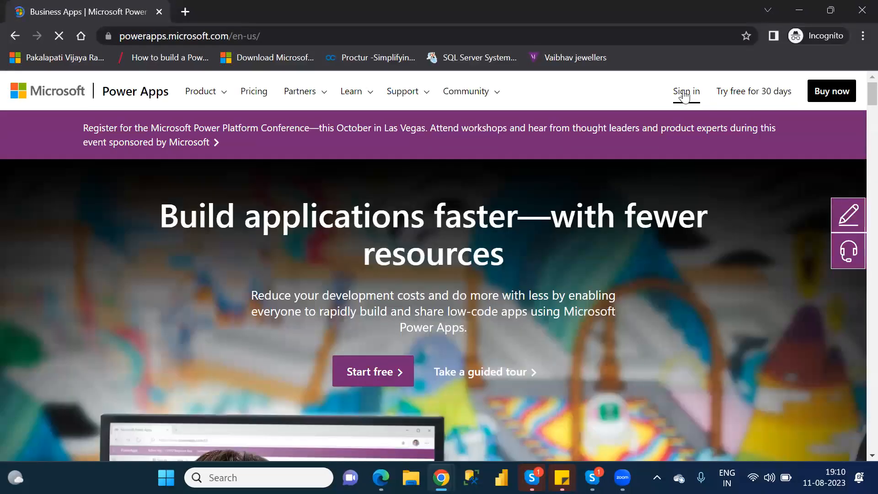
{"action": "left_click", "coordinate": [686, 92]}
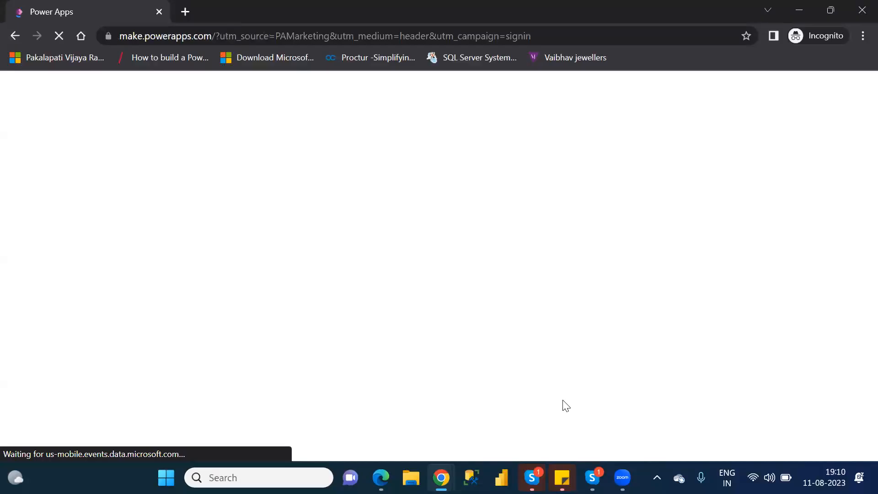
Switch to Sticky Notes and add a blank line before and after the Power Apps account entry.
{"action": "mouse_move", "coordinate": [555, 466]}
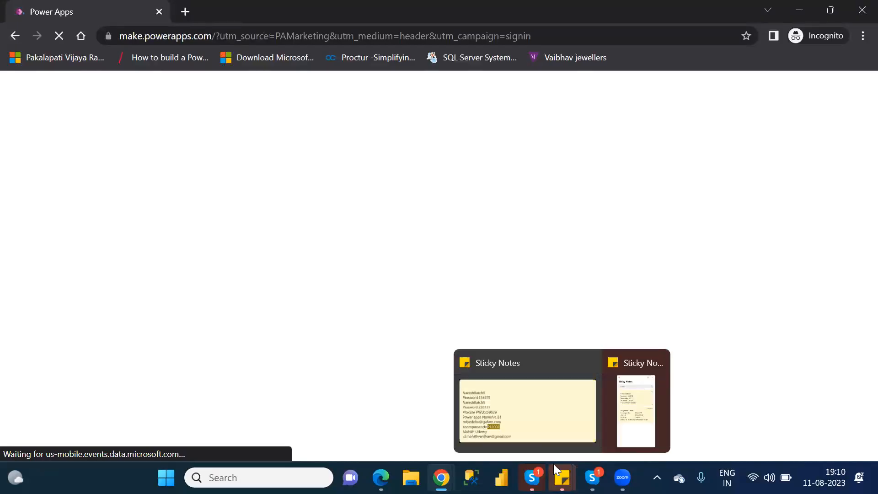
{"action": "left_click", "coordinate": [509, 404]}
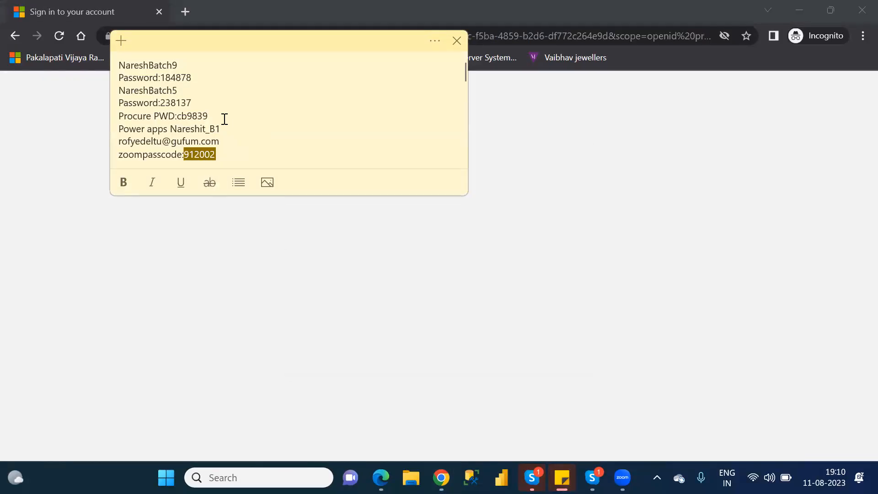
{"action": "left_click", "coordinate": [225, 119]}
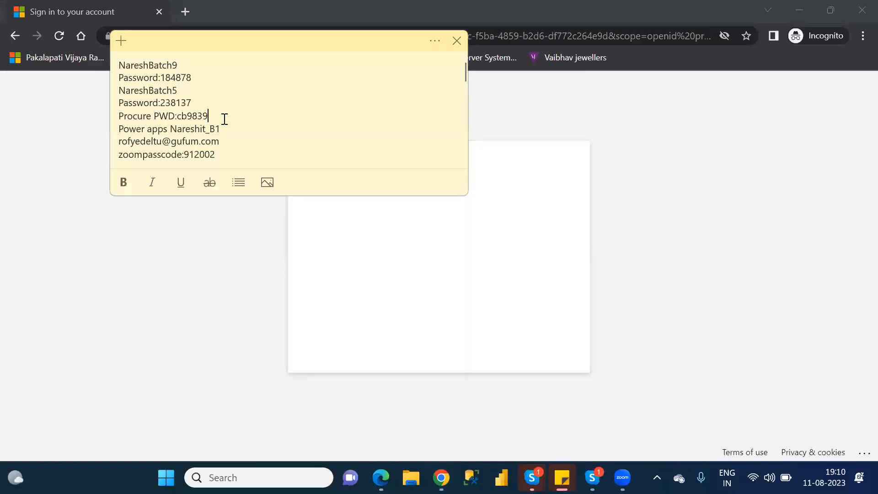
{"action": "key", "text": "Return"}
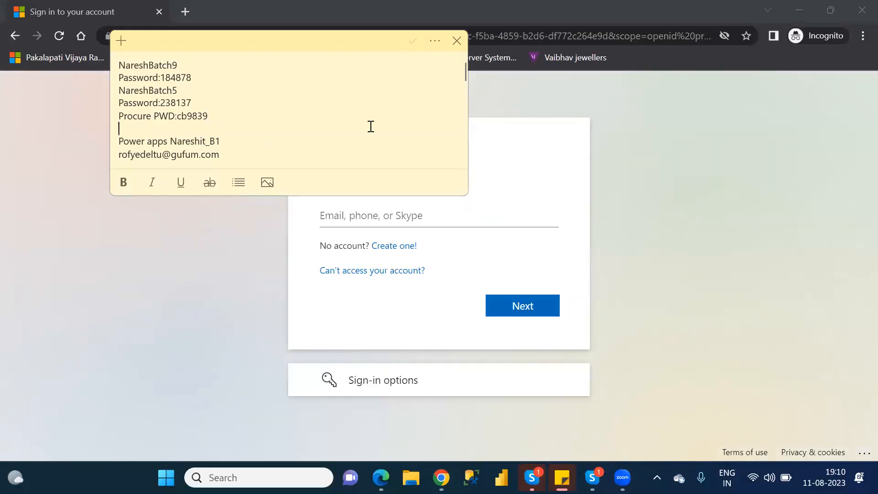
{"action": "key", "text": "Down"}
{"action": "key", "text": "Down"}
{"action": "key", "text": "Down"}
{"action": "key", "text": "Down"}
{"action": "key", "text": "Down"}
{"action": "key", "text": "Down"}
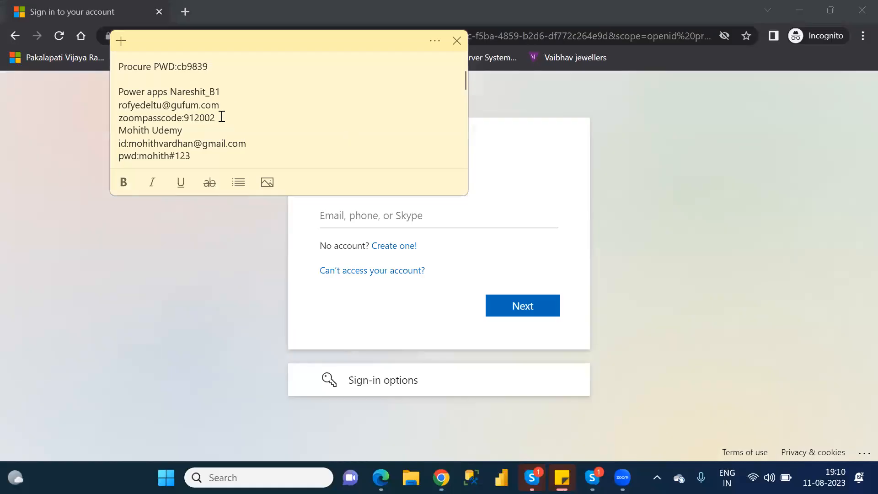
{"action": "left_click", "coordinate": [222, 118]}
{"action": "key", "text": "Return"}
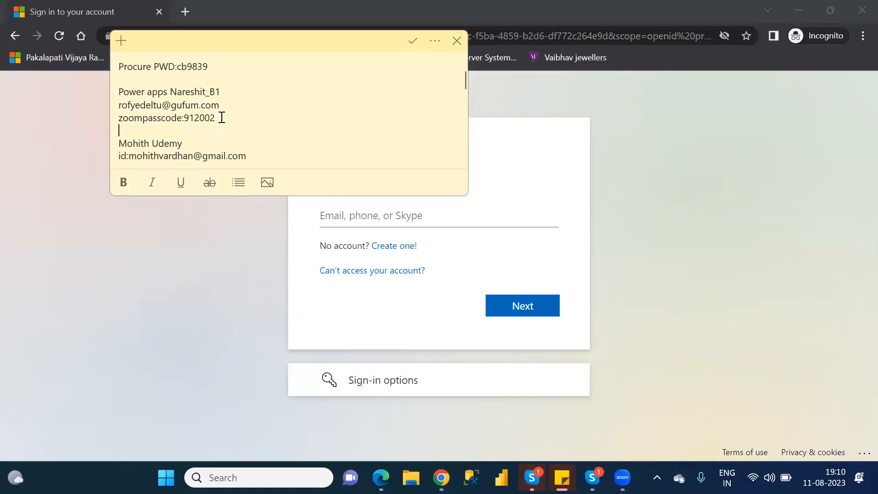
Copy the Power Apps account's e-mail from the note and submit it in the Microsoft sign-in form.
{"action": "left_click_drag", "start_coordinate": [219, 108], "coordinate": [116, 106]}
{"action": "key", "text": "ctrl+c"}
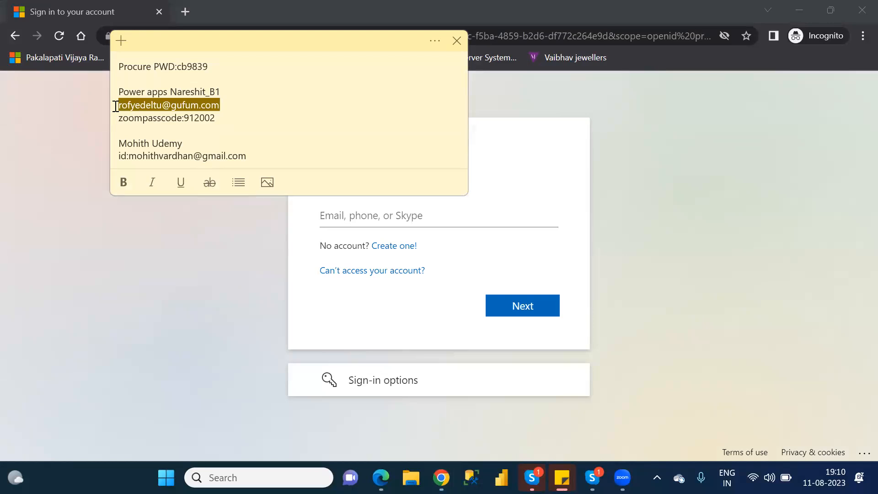
{"action": "left_click", "coordinate": [479, 213]}
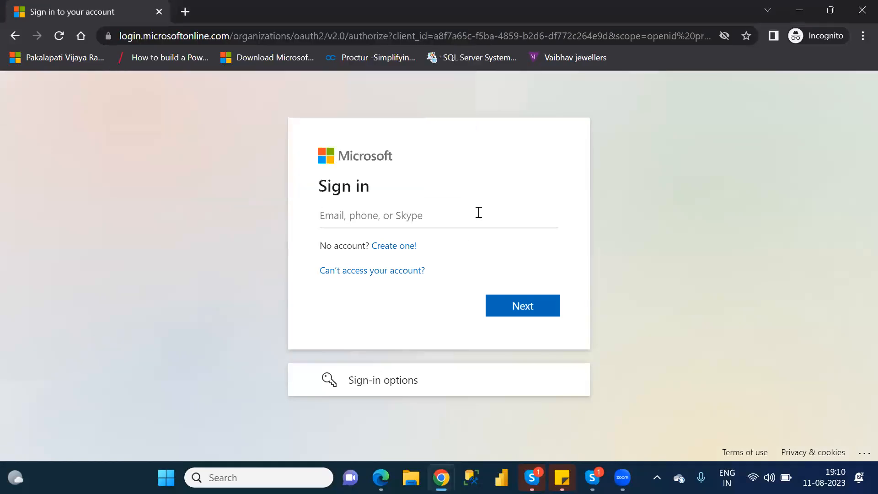
{"action": "key", "text": "ctrl+v"}
{"action": "left_click", "coordinate": [524, 313]}
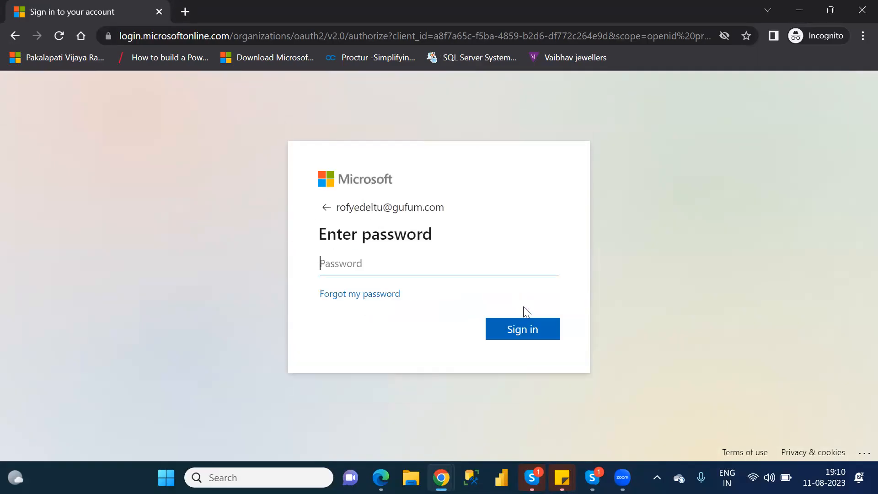
Enter the account password, sign in, and choose to stay signed in.
{"action": "type", "text": "************"}
{"action": "key", "text": "Return"}
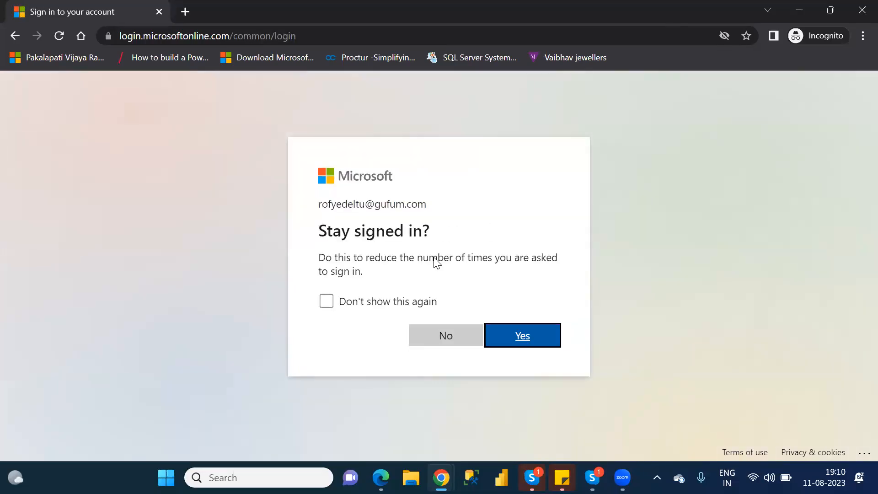
{"action": "left_click", "coordinate": [532, 325]}
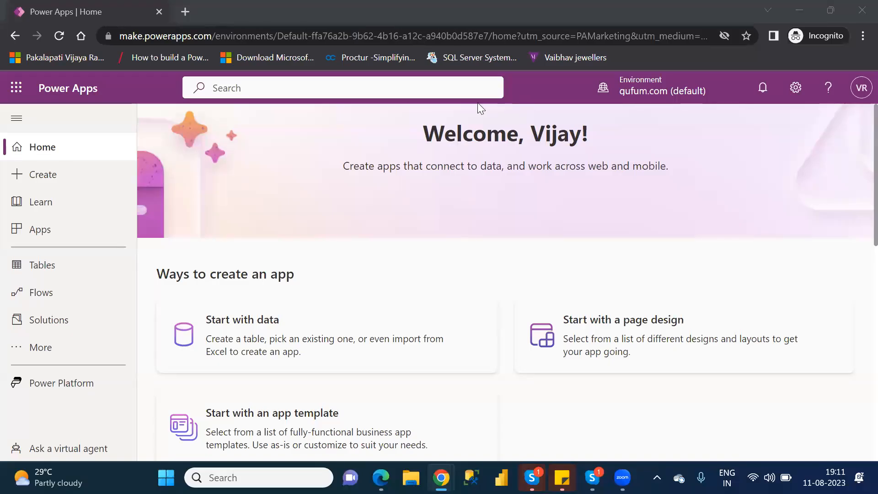
Show the list of apps and switch the environment to NareshIT_B1.
{"action": "left_click", "coordinate": [85, 230]}
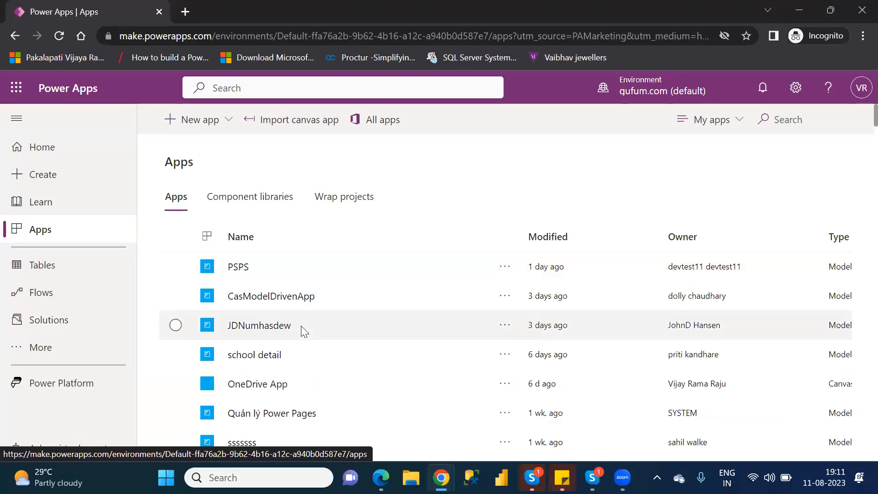
{"action": "left_click", "coordinate": [656, 92]}
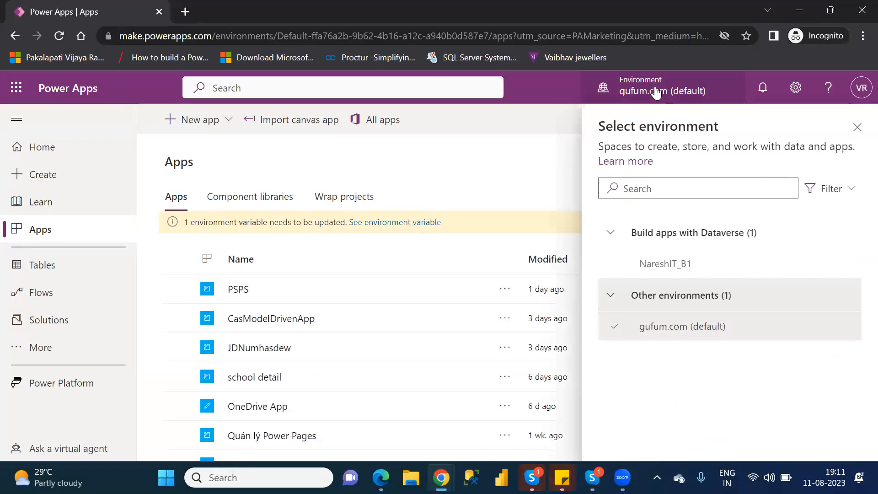
{"action": "left_click", "coordinate": [684, 269]}
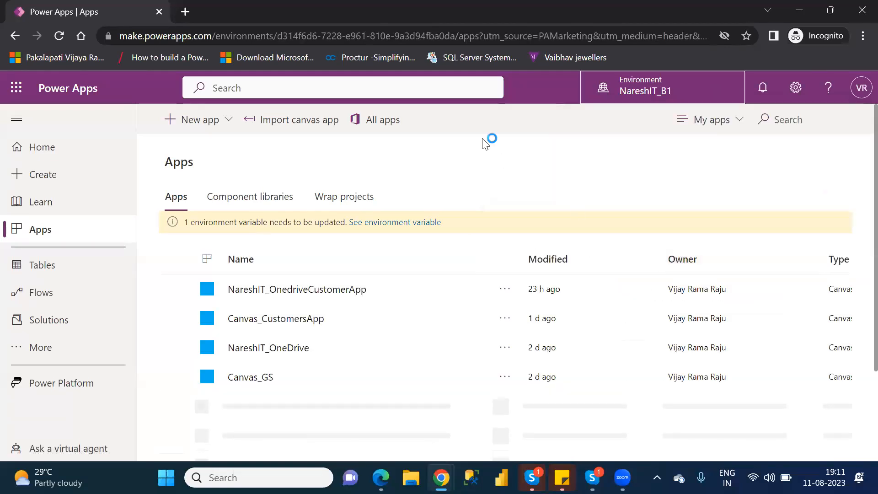
Open NareshIT_OnedriveCustomerApp for editing and skip the studio's welcome message.
{"action": "left_click", "coordinate": [176, 290]}
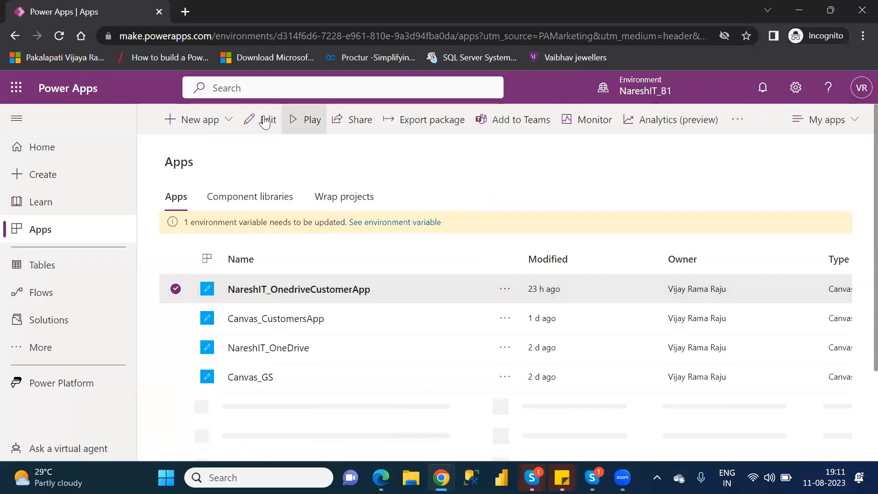
{"action": "left_click", "coordinate": [266, 120]}
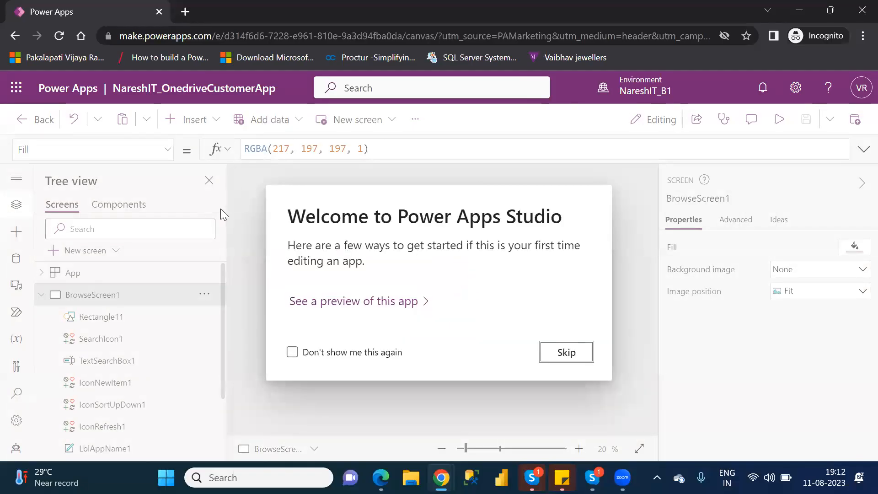
{"action": "left_click", "coordinate": [572, 355]}
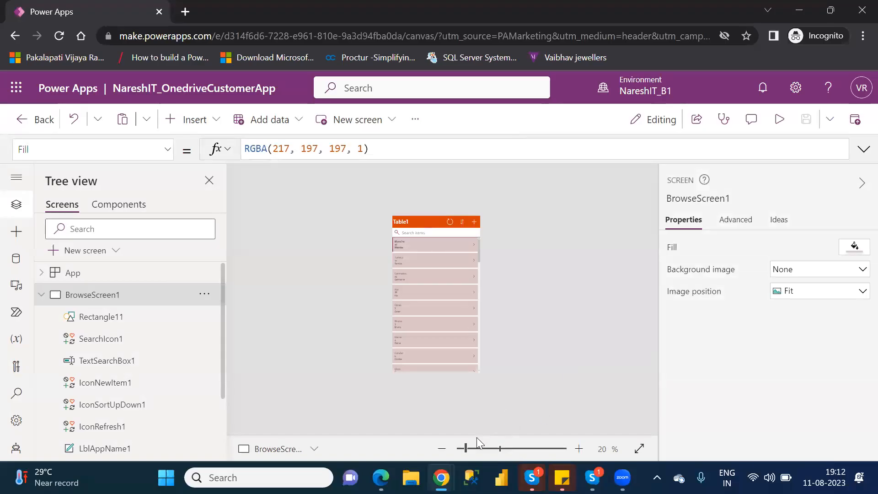
Select the next-arrow icon in the first gallery record of BrowseScreen1 to view its OnSelect formula.
{"action": "left_click", "coordinate": [472, 449]}
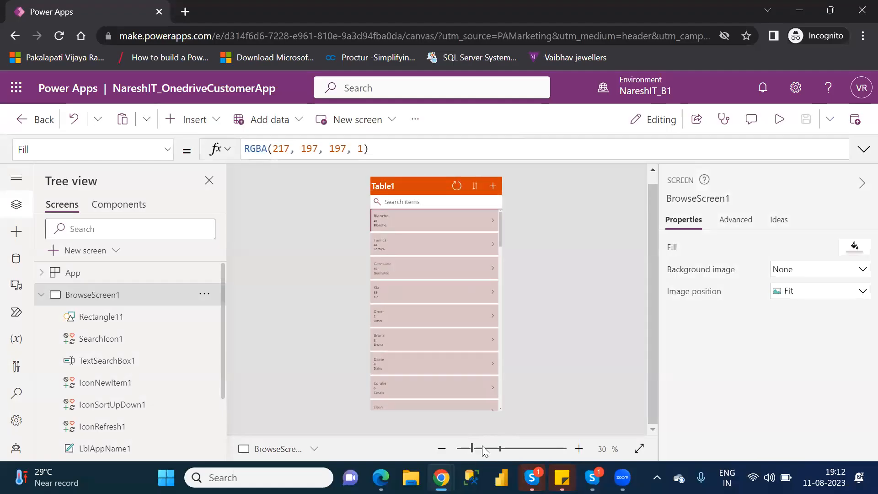
{"action": "left_click", "coordinate": [485, 448]}
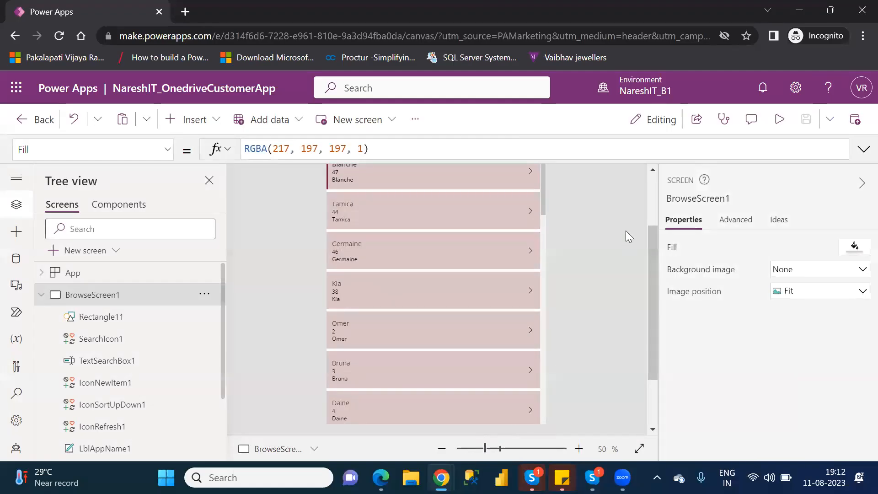
{"action": "scroll", "coordinate": [650, 202], "scroll_direction": "up", "scroll_amount": 3}
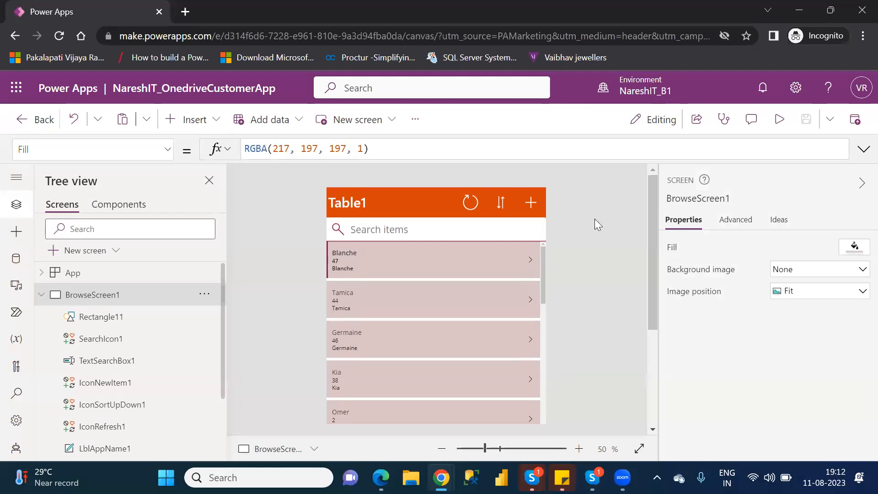
{"action": "left_click", "coordinate": [519, 258]}
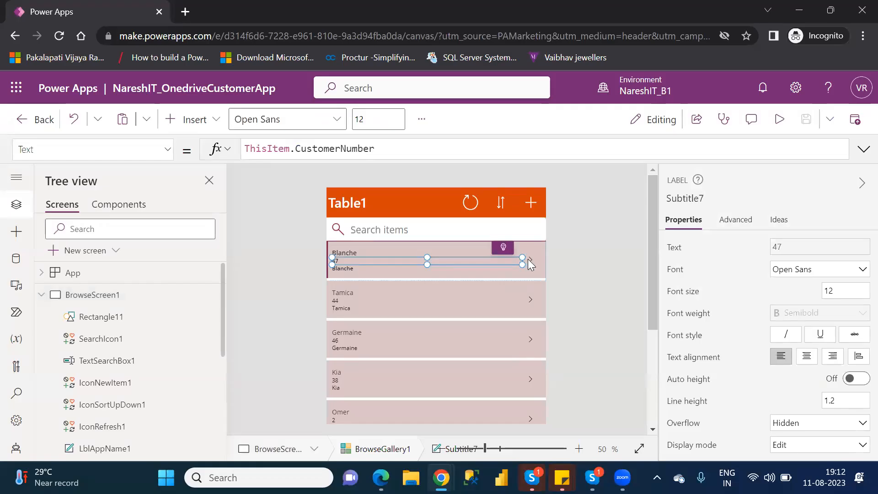
{"action": "left_click", "coordinate": [529, 259]}
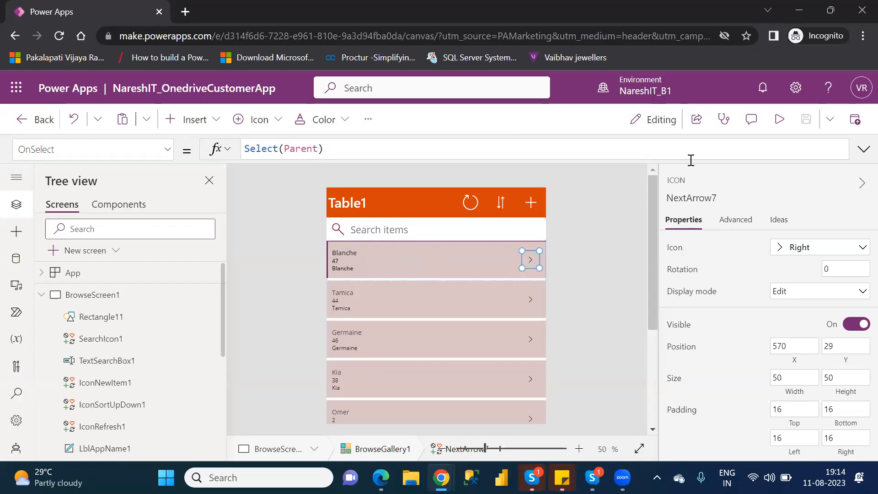
Preview the app to look at the record arrows, and return to editing BrowseScreen1.
{"action": "left_click", "coordinate": [778, 126]}
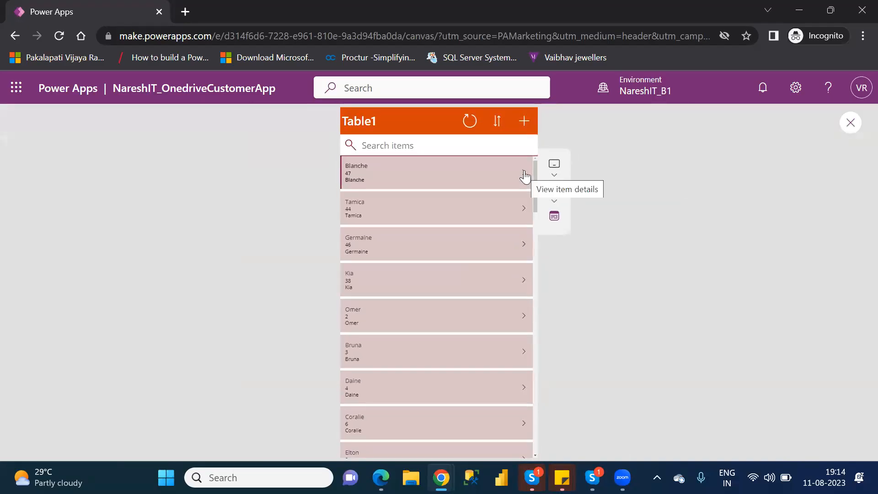
{"action": "left_click", "coordinate": [851, 124]}
{"action": "left_click", "coordinate": [572, 339]}
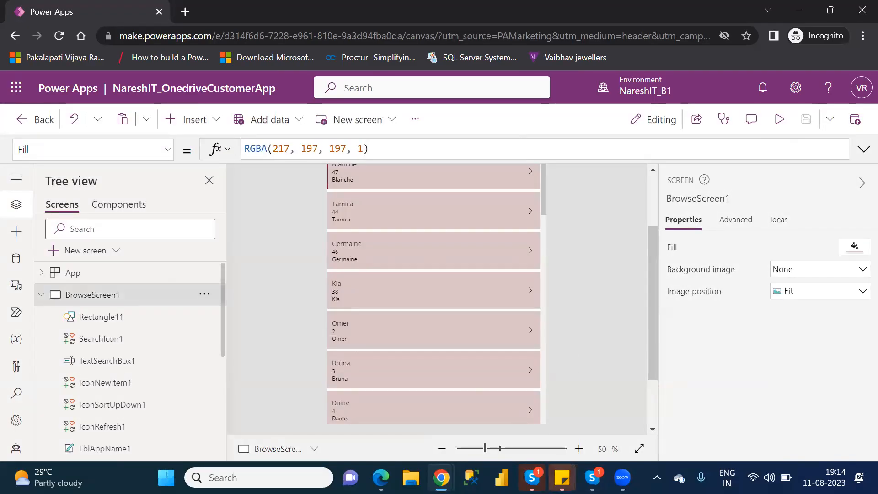
Find Notepad on the computer and open it with an empty document.
{"action": "mouse_move", "coordinate": [440, 478]}
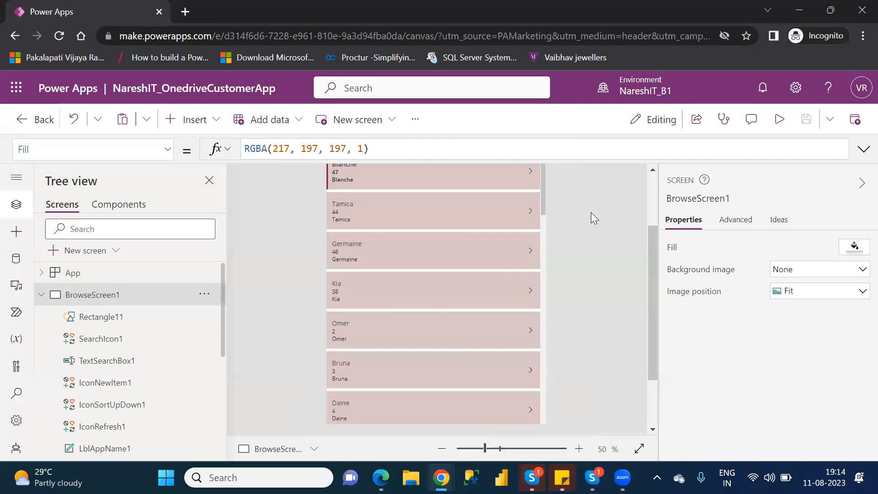
{"action": "key", "text": "super"}
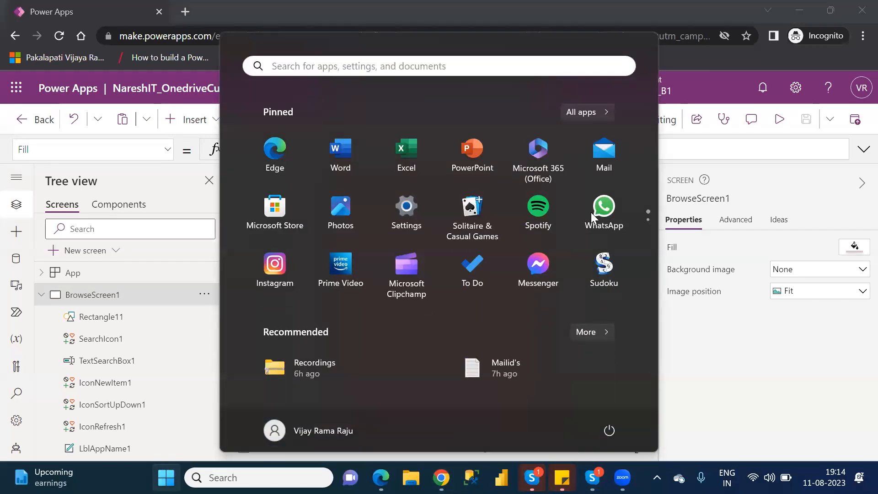
{"action": "type", "text": "note"}
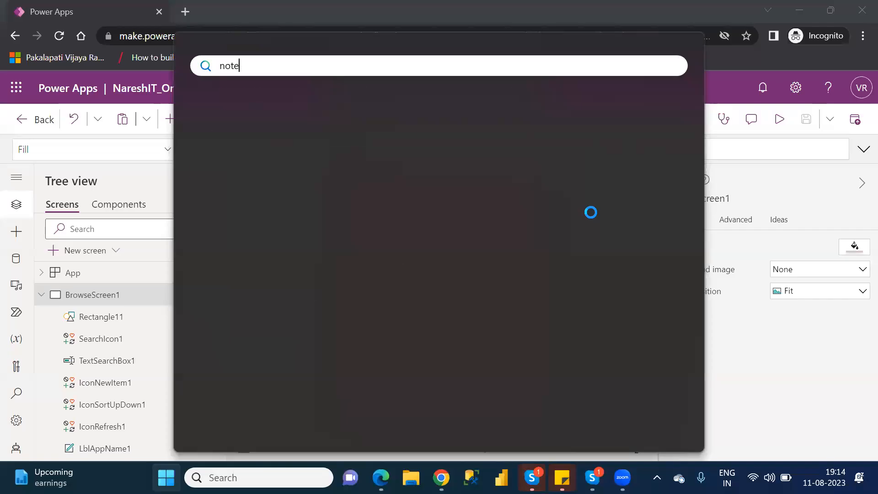
{"action": "type", "text": "pad"}
{"action": "key", "text": "Return"}
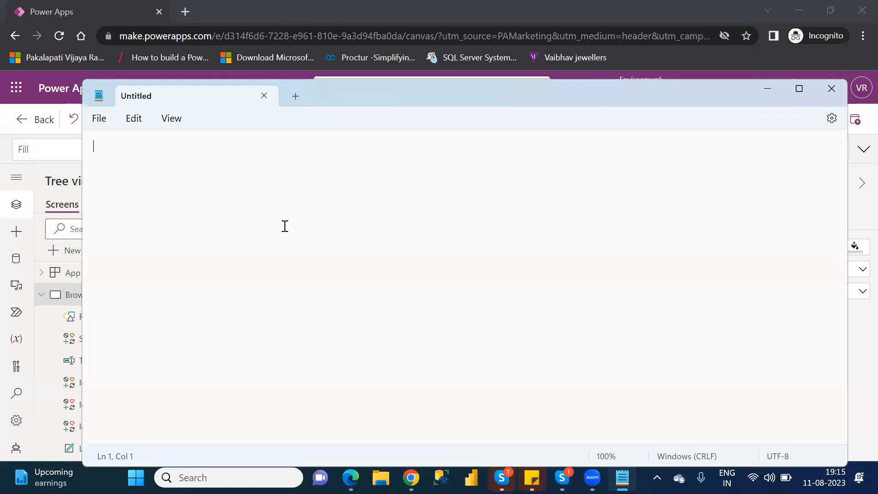
Write the screen navigation function Navigate(screenname) in the Notepad document.
{"action": "type", "text": "Navigate"}
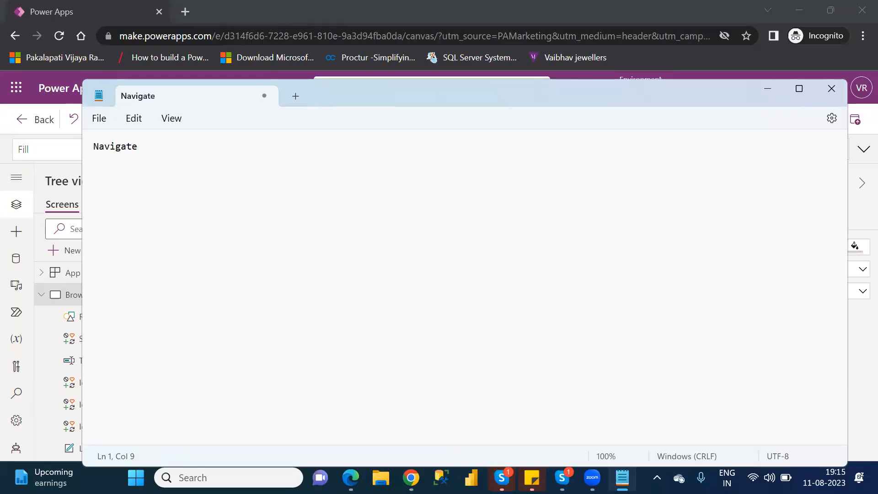
{"action": "type", "text": "(screennam"}
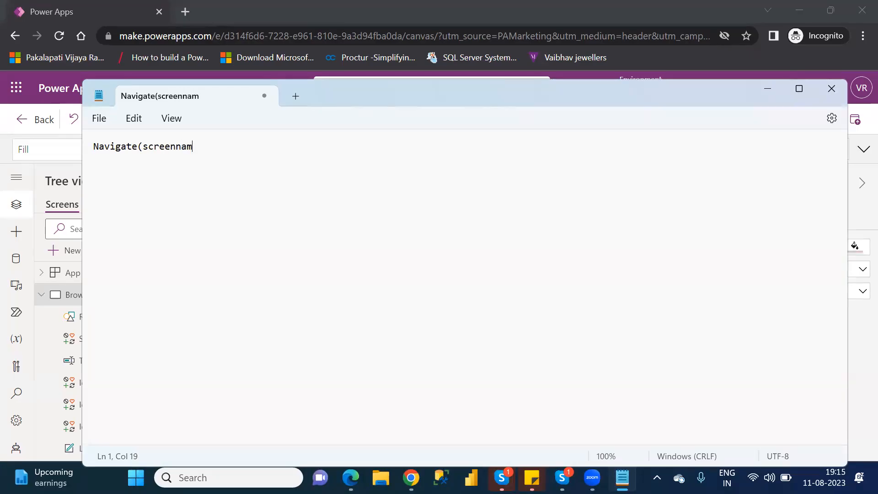
{"action": "type", "text": "e)"}
Add the function Back() on a new line below the Navigate function.
{"action": "key", "text": "Return"}
{"action": "type", "text": "b"}
{"action": "key", "text": "BackSpace"}
{"action": "type", "text": "Back()"}
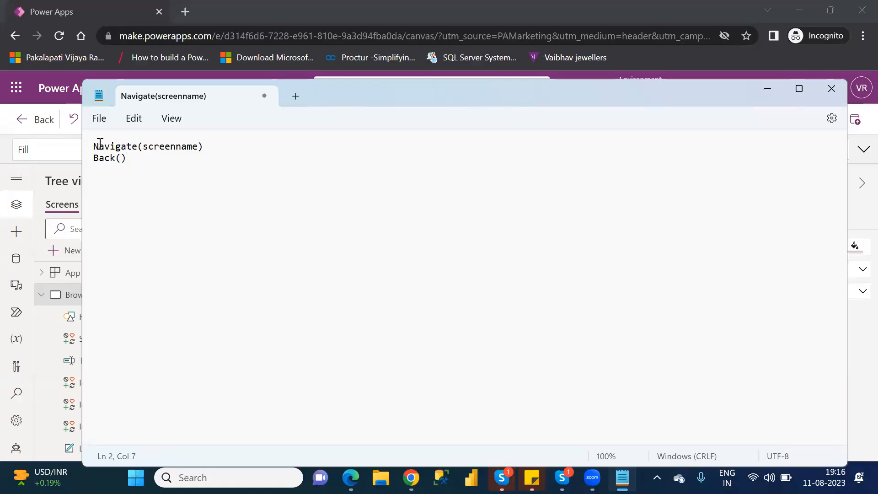
Highlight the function name Navigate and its argument screenname in turn.
{"action": "left_click_drag", "start_coordinate": [94, 144], "coordinate": [139, 147]}
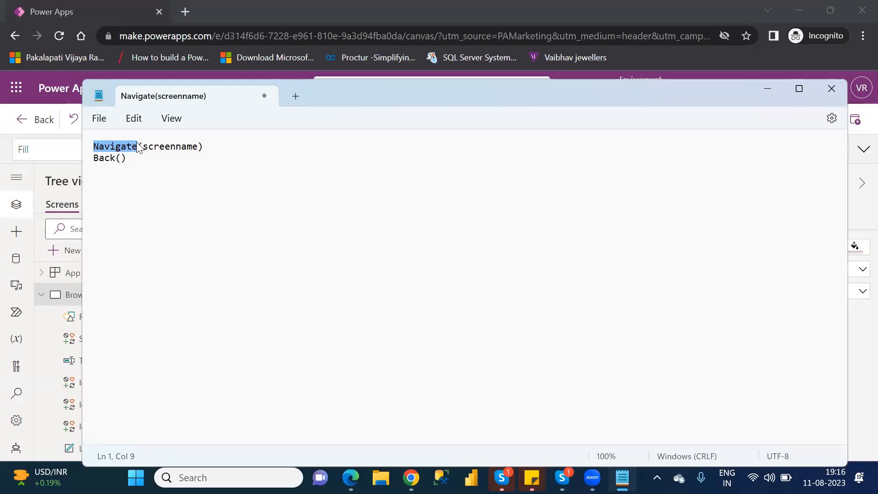
{"action": "double_click", "coordinate": [179, 147]}
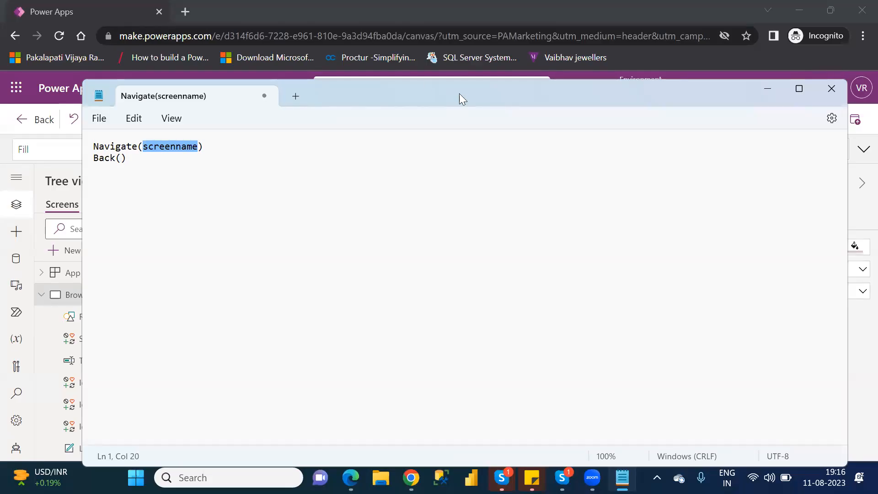
Minimize Notepad to return to the Power Apps studio and collapse BrowseScreen1 in the screen tree.
{"action": "left_click", "coordinate": [361, 180]}
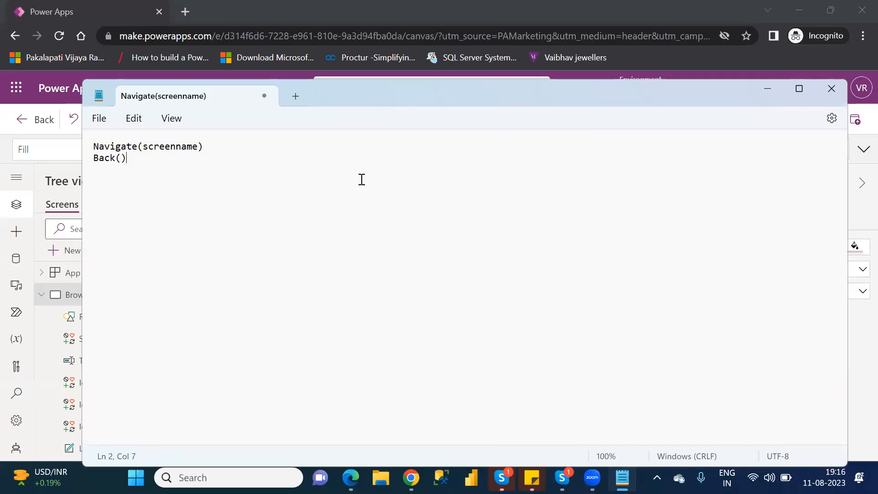
{"action": "left_click", "coordinate": [768, 87]}
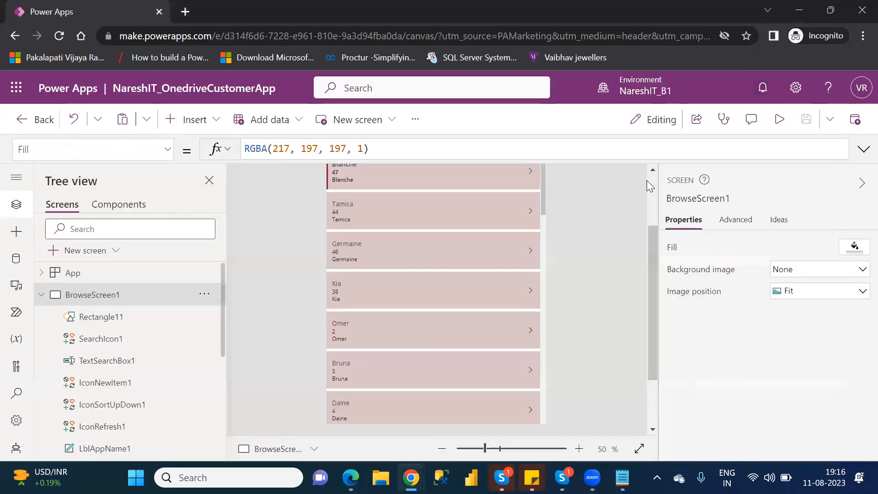
{"action": "scroll", "coordinate": [653, 206], "scroll_direction": "up", "scroll_amount": 2}
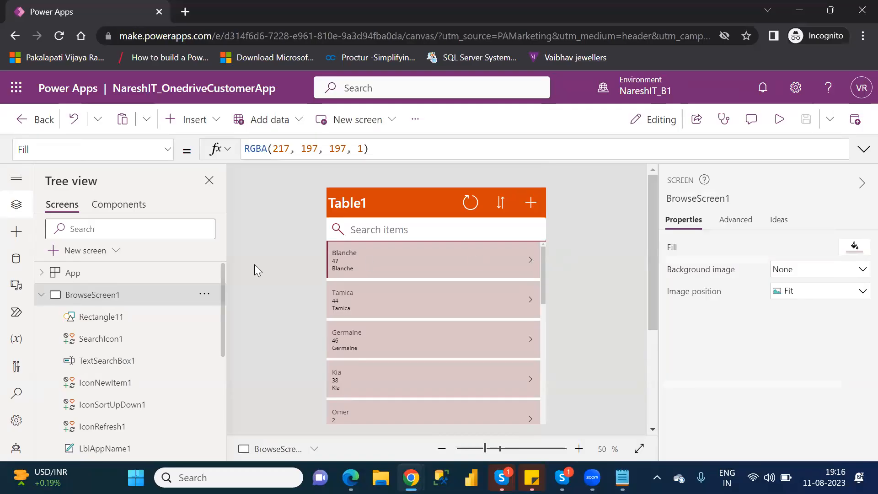
{"action": "left_click", "coordinate": [42, 294]}
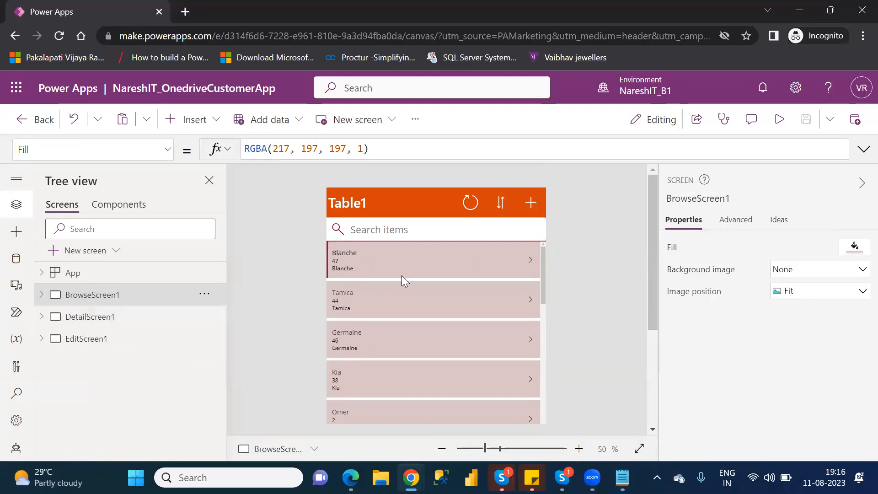
Replace the OnSelect formula of the arrow icon in the first gallery row with Navigate(DetailScreen1).
{"action": "left_click", "coordinate": [531, 258]}
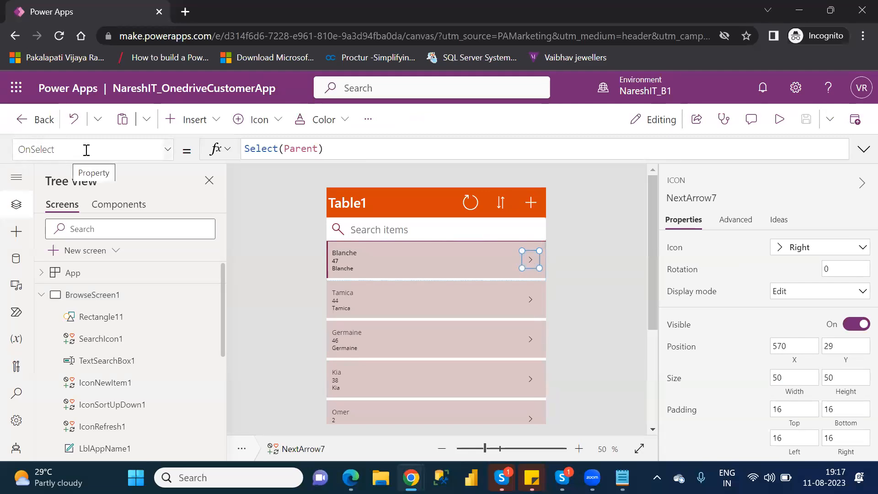
{"action": "left_click", "coordinate": [344, 149]}
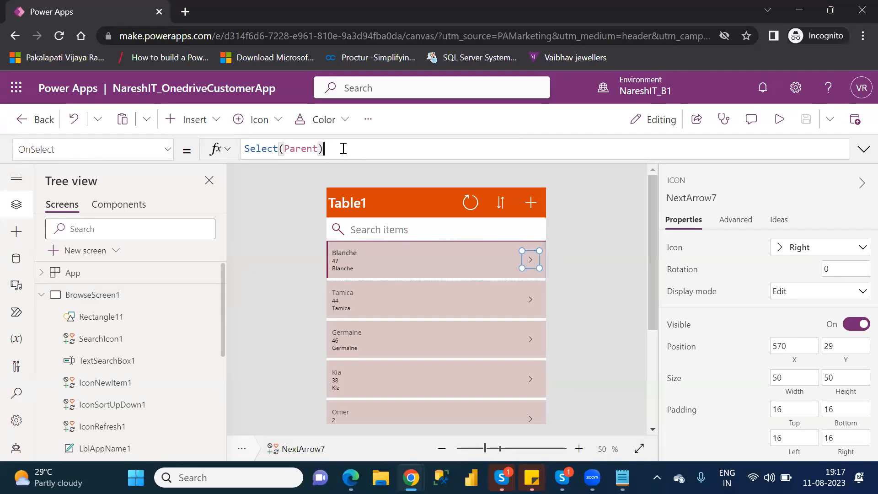
{"action": "key", "text": "BackSpace"}
{"action": "key", "text": "BackSpace"}
{"action": "key", "text": "BackSpace"}
{"action": "key", "text": "BackSpace"}
{"action": "key", "text": "BackSpace"}
{"action": "key", "text": "BackSpace"}
{"action": "key", "text": "BackSpace"}
{"action": "key", "text": "BackSpace"}
{"action": "key", "text": "BackSpace"}
{"action": "key", "text": "BackSpace"}
{"action": "key", "text": "BackSpace"}
{"action": "key", "text": "BackSpace"}
{"action": "key", "text": "BackSpace"}
{"action": "key", "text": "BackSpace"}
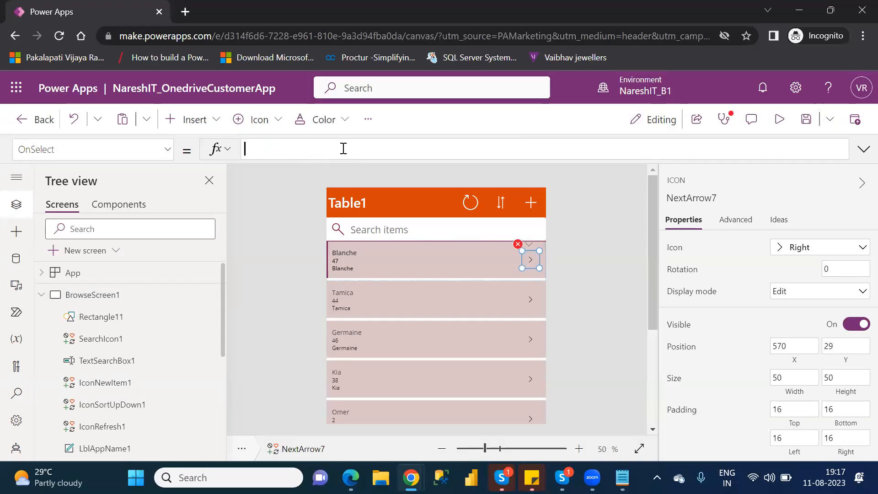
{"action": "type", "text": "naviag"}
{"action": "key", "text": "BackSpace"}
{"action": "key", "text": "BackSpace"}
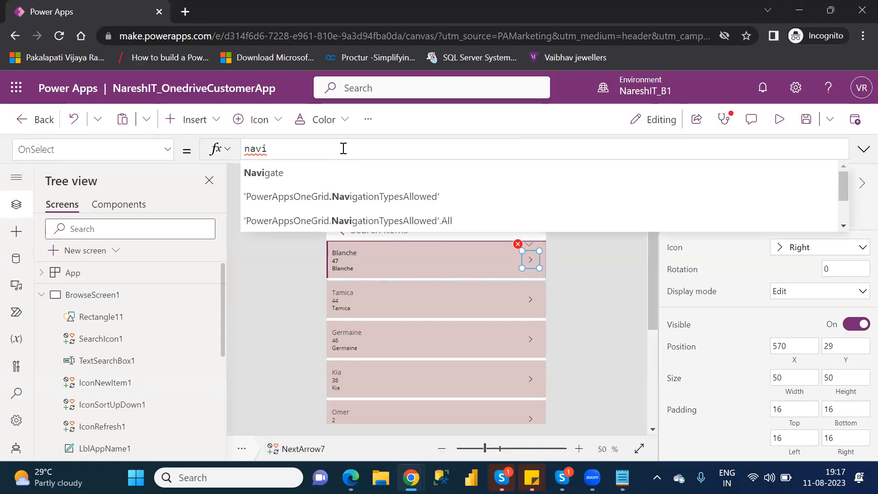
{"action": "key", "text": "Tab"}
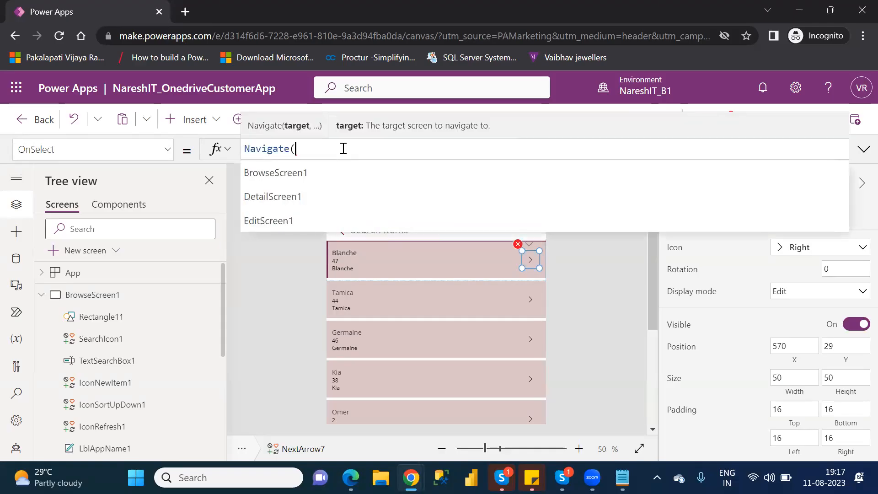
{"action": "key", "text": "Down"}
{"action": "key", "text": "Down"}
{"action": "key", "text": "Tab"}
{"action": "type", "text": ")"}
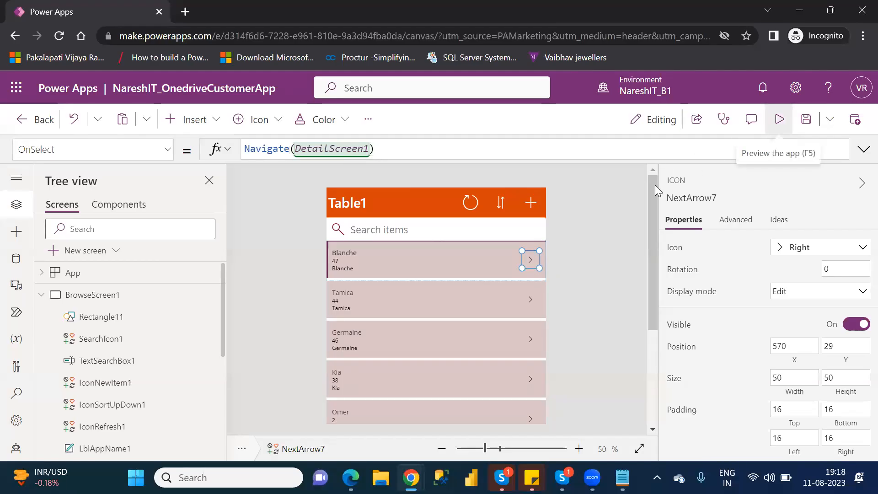
Preview the app, open the first customer's details through the row arrow, and return to the studio.
{"action": "left_click", "coordinate": [772, 124]}
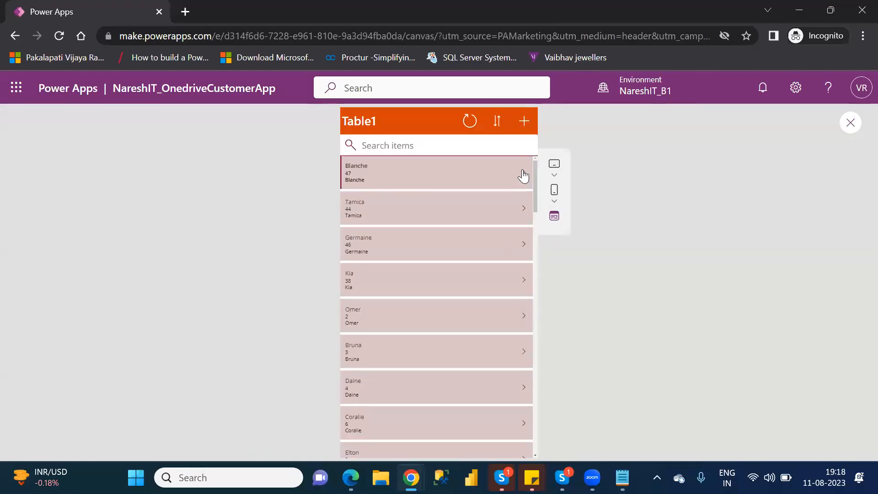
{"action": "left_click", "coordinate": [523, 176]}
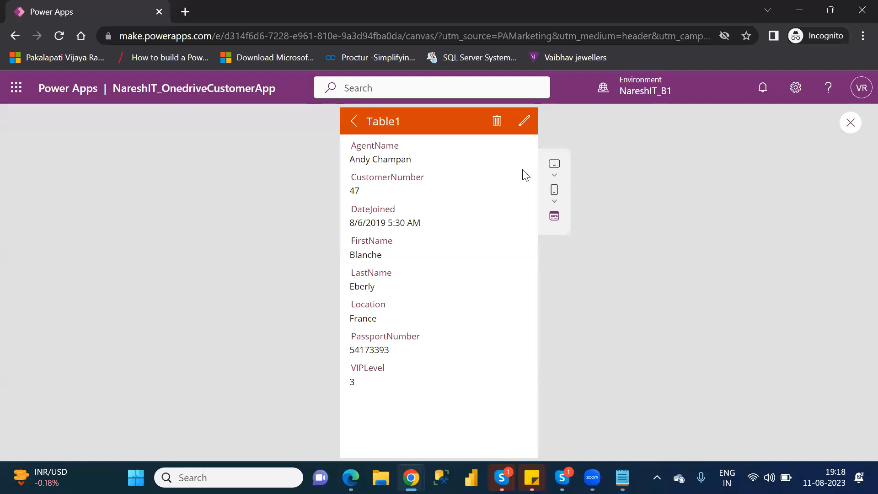
{"action": "left_click", "coordinate": [852, 125]}
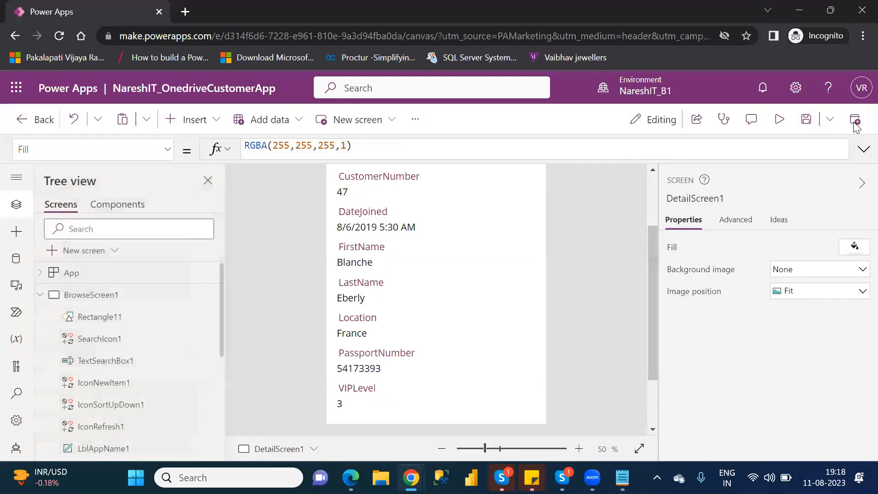
{"action": "left_click", "coordinate": [567, 333]}
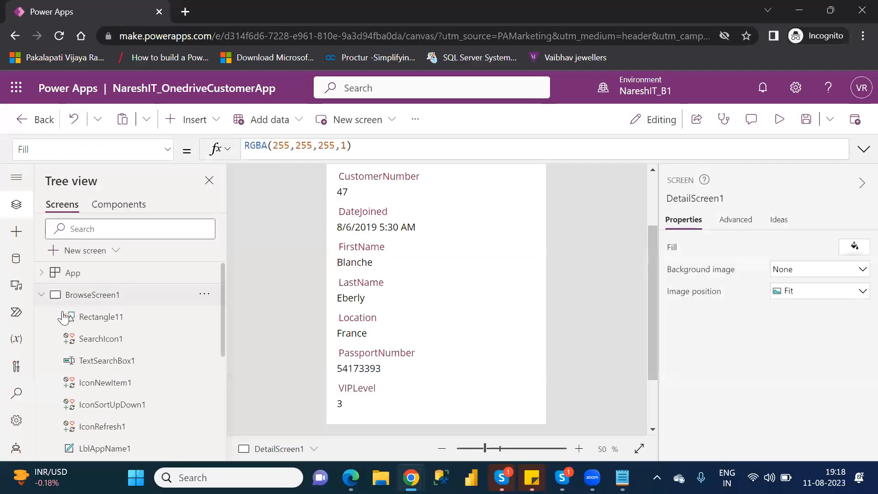
Go back to BrowseScreen1 and review the OnSelect formula of the first row's arrow icon.
{"action": "left_click", "coordinate": [40, 295]}
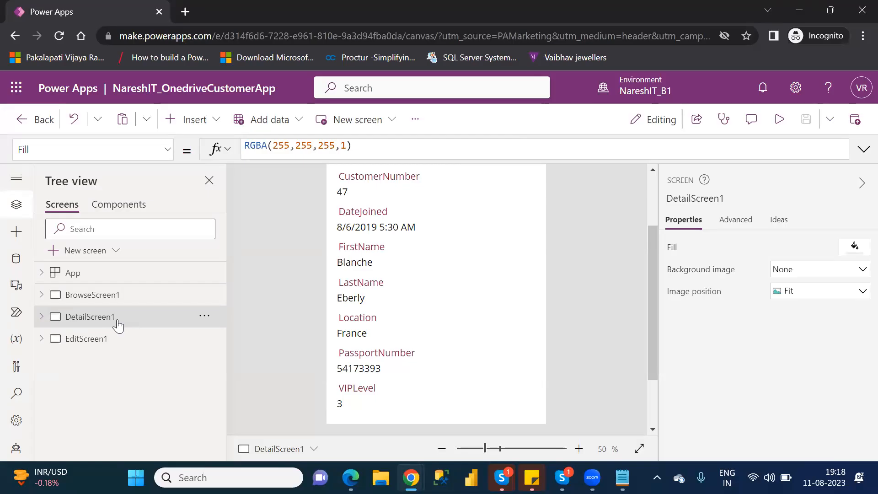
{"action": "left_click", "coordinate": [92, 295]}
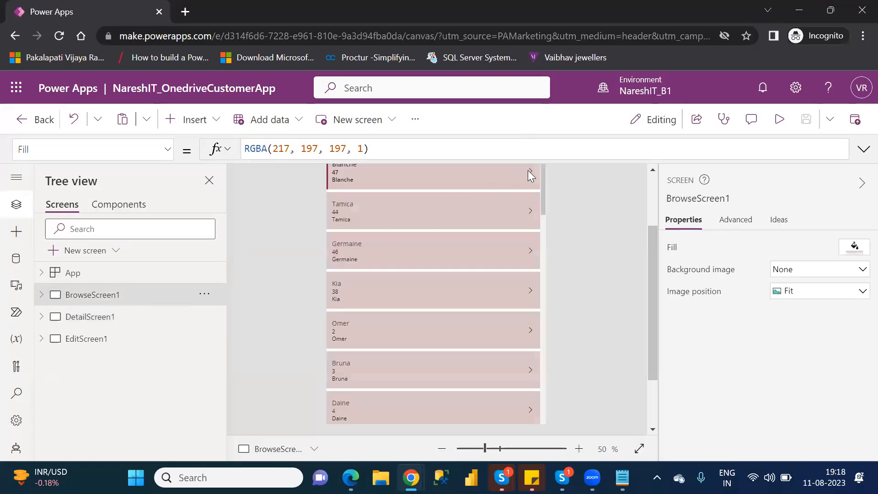
{"action": "left_click", "coordinate": [528, 170]}
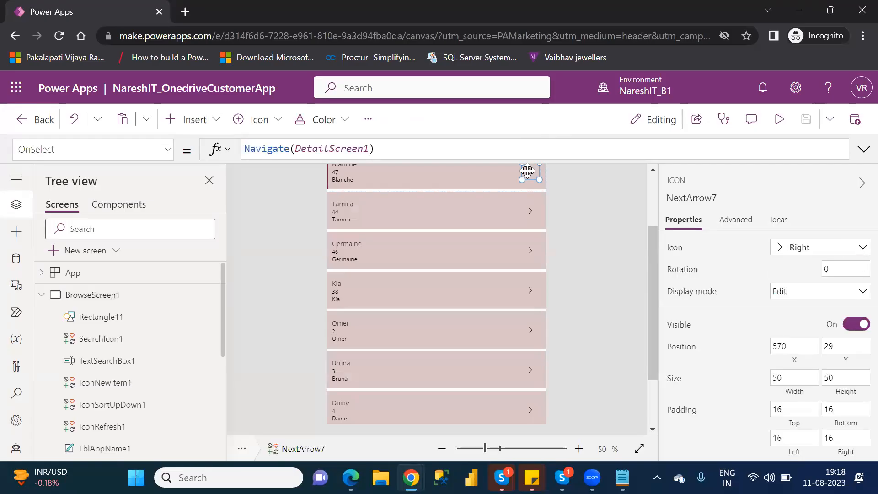
{"action": "left_click", "coordinate": [530, 212]}
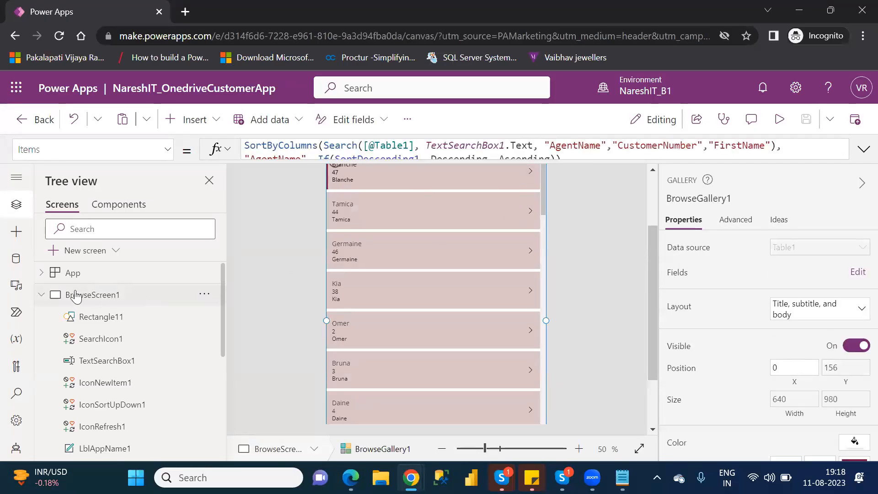
Collapse BrowseScreen1 in the tree and compare it with DetailScreen1, ending on BrowseScreen1.
{"action": "left_click", "coordinate": [39, 295]}
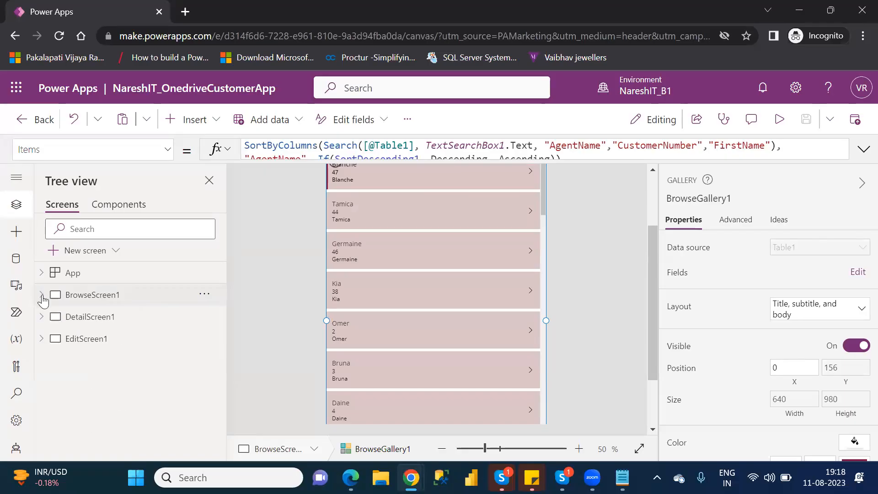
{"action": "left_click", "coordinate": [85, 318]}
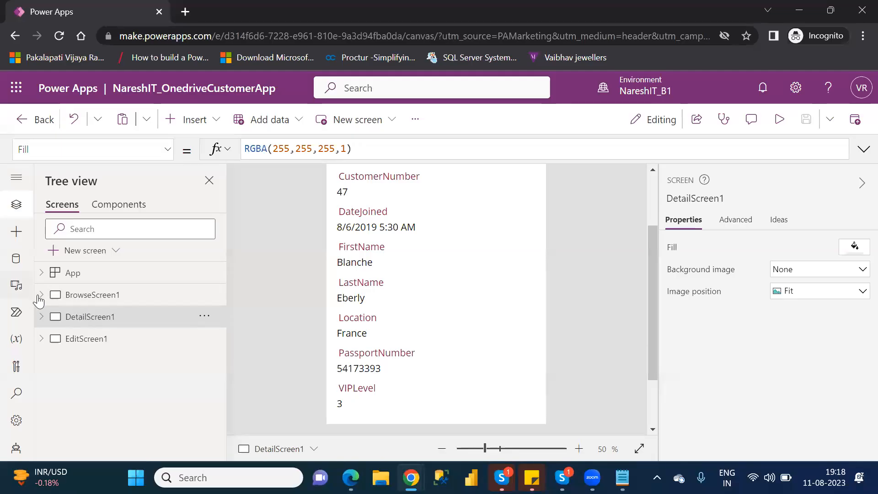
{"action": "left_click", "coordinate": [70, 299]}
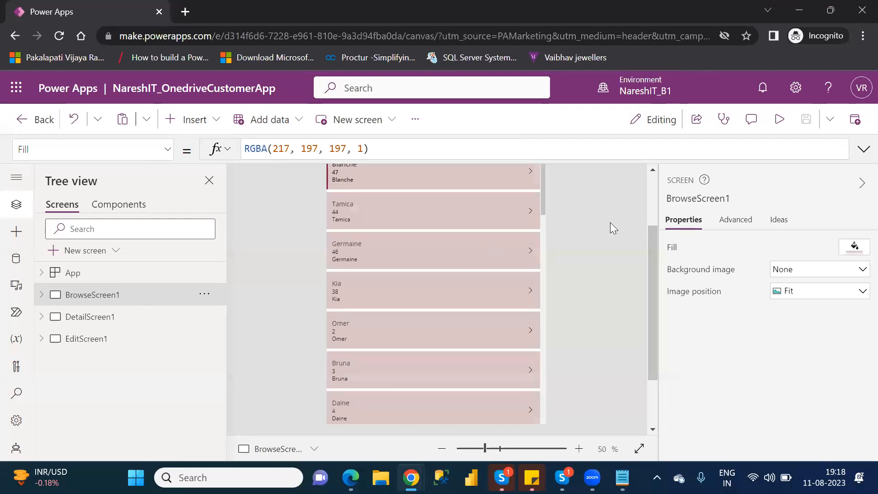
{"action": "left_click", "coordinate": [653, 194]}
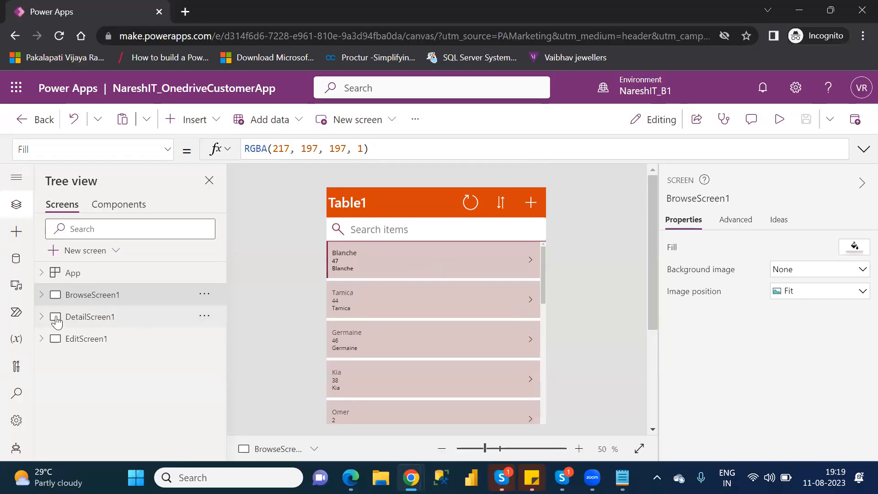
{"action": "left_click", "coordinate": [83, 322]}
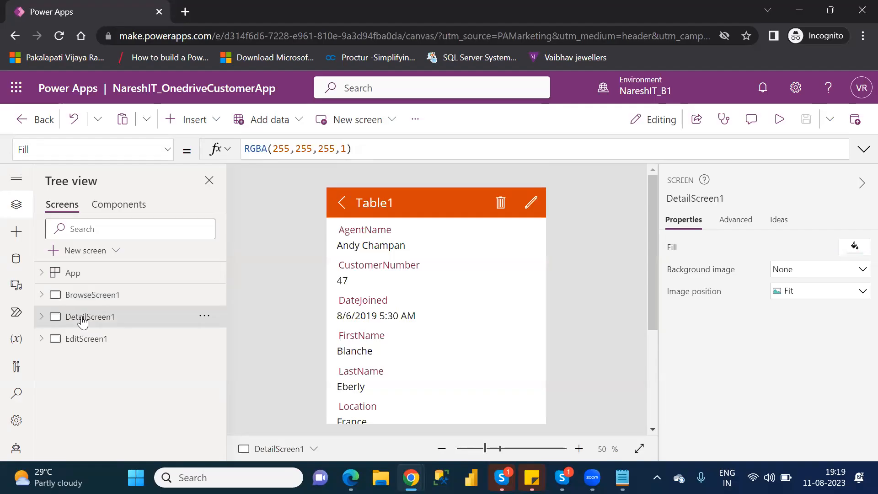
{"action": "left_click", "coordinate": [81, 295]}
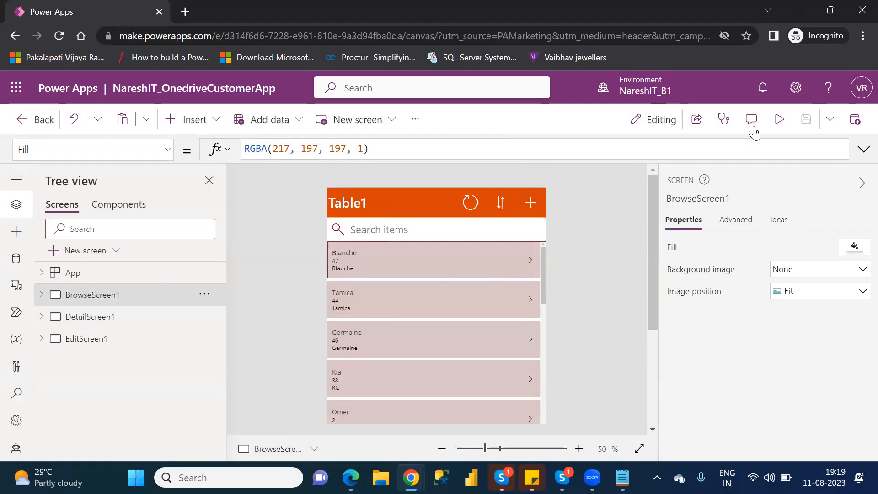
Preview the app again, open the third customer's details through the row arrow, and exit the preview.
{"action": "left_click", "coordinate": [780, 121]}
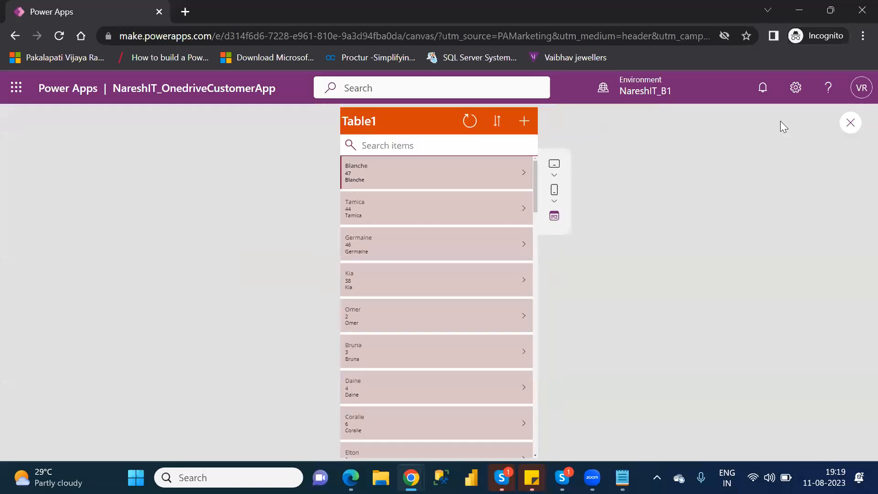
{"action": "left_click", "coordinate": [525, 248]}
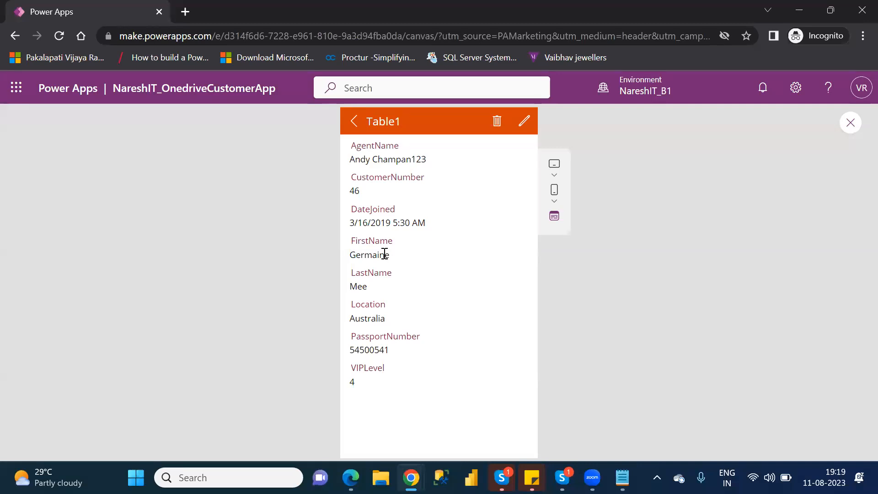
{"action": "left_click", "coordinate": [852, 123]}
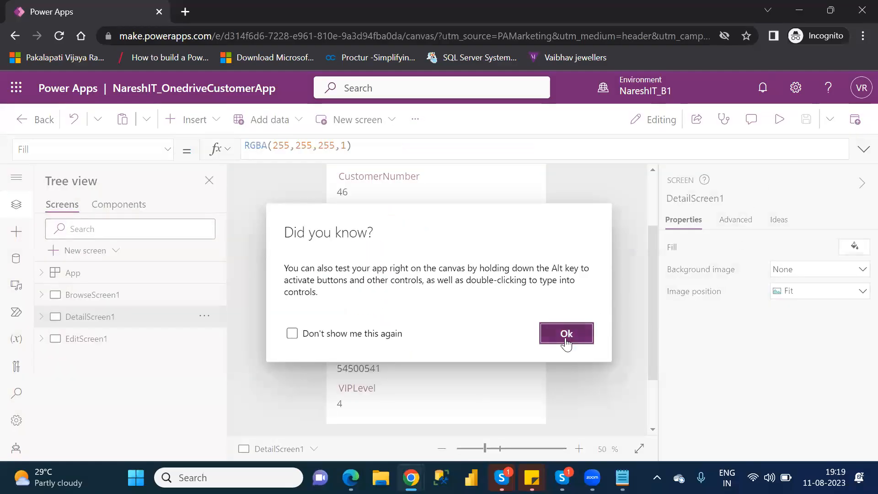
{"action": "left_click", "coordinate": [566, 334]}
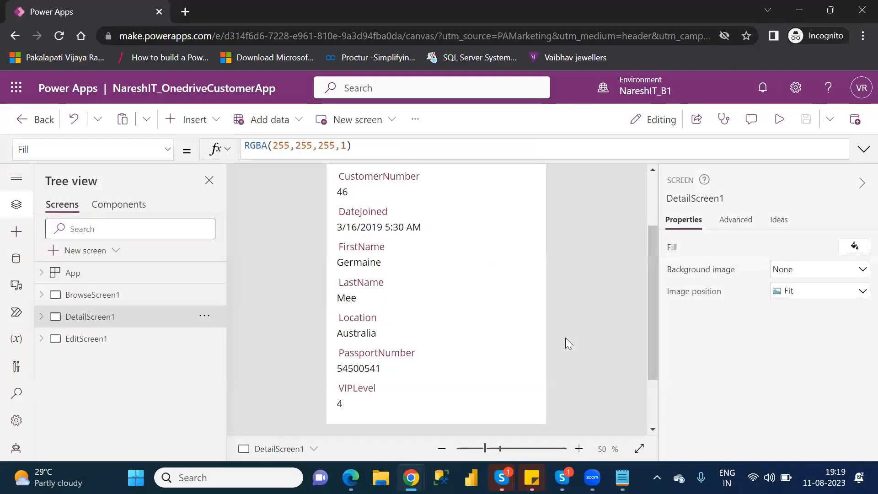
View BrowseScreen1 briefly, switch to DetailScreen1, expand its controls in the tree, and look through its customer fields.
{"action": "left_click", "coordinate": [98, 303]}
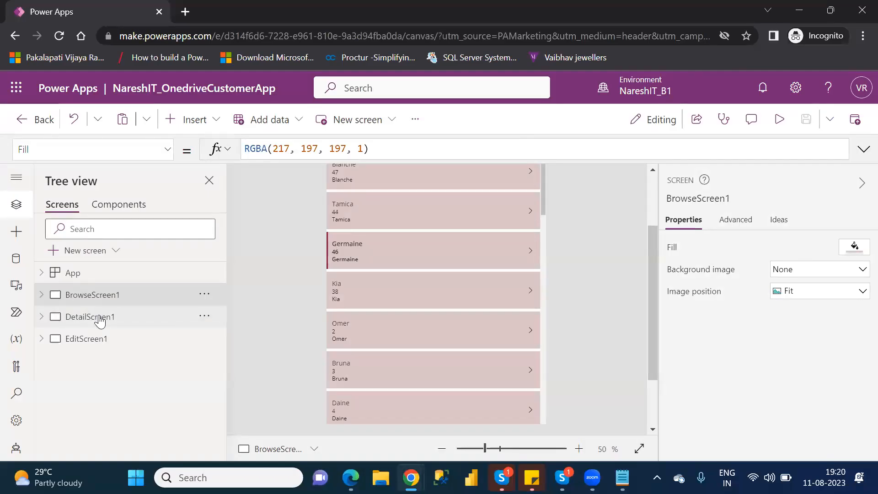
{"action": "left_click", "coordinate": [100, 322]}
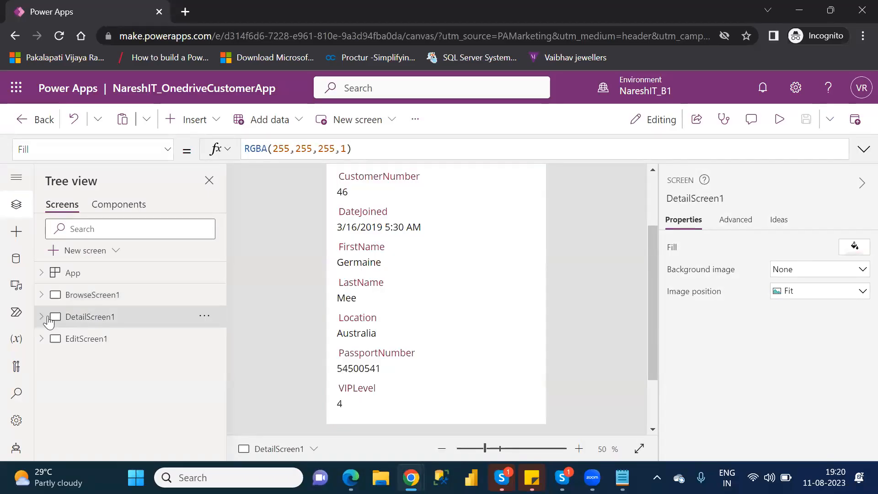
{"action": "left_click", "coordinate": [40, 318]}
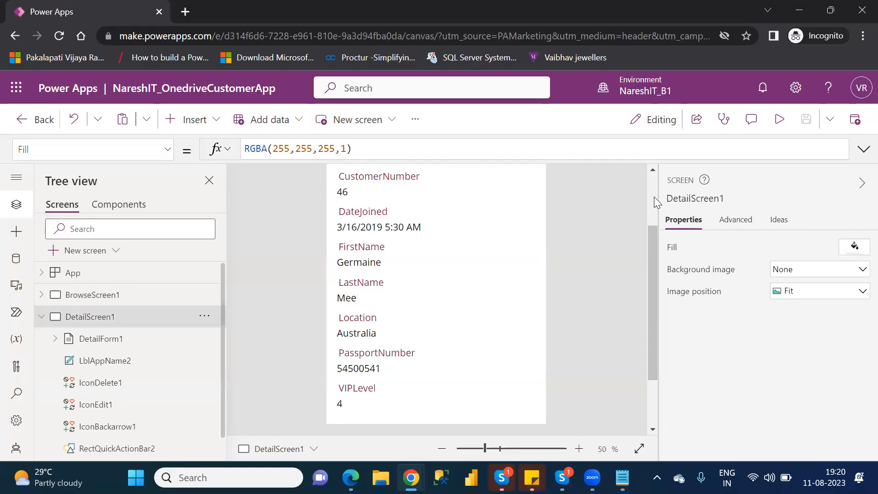
{"action": "scroll", "coordinate": [654, 197], "scroll_direction": "up", "scroll_amount": 2}
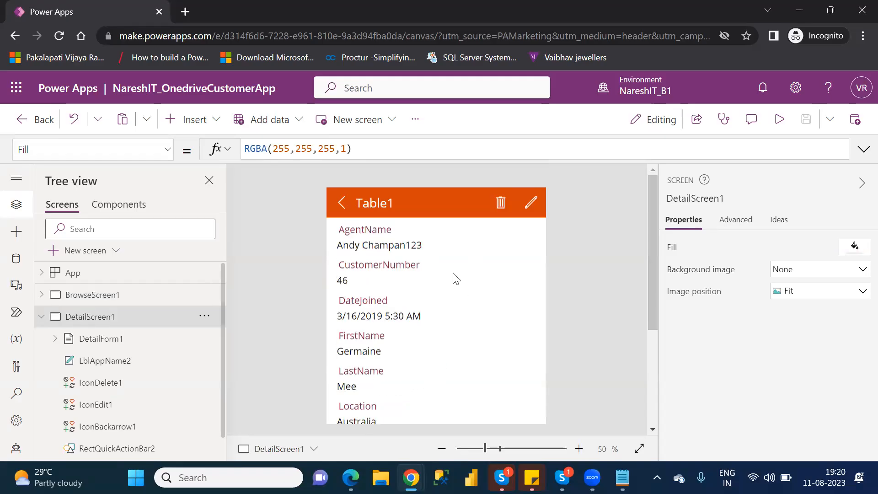
{"action": "left_click_drag", "start_coordinate": [653, 230], "coordinate": [655, 259]}
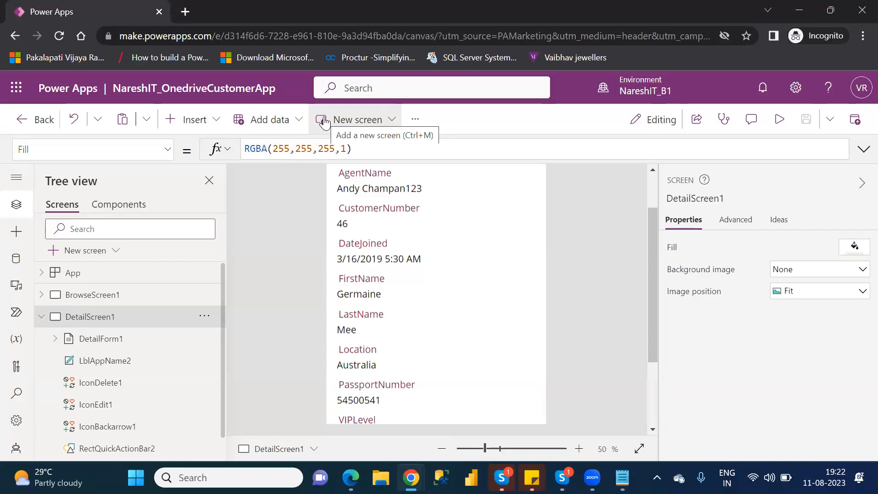
Search the insertable controls for "dis" to find the Display form control.
{"action": "left_click", "coordinate": [197, 131]}
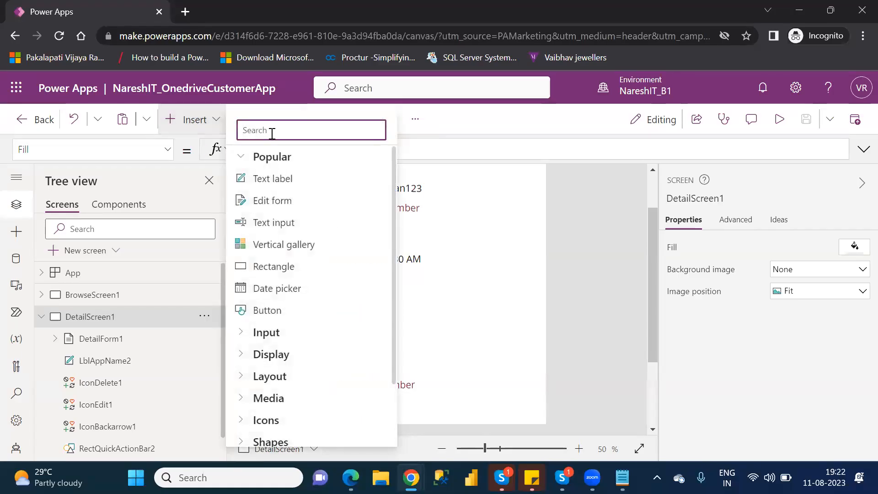
{"action": "type", "text": "dis"}
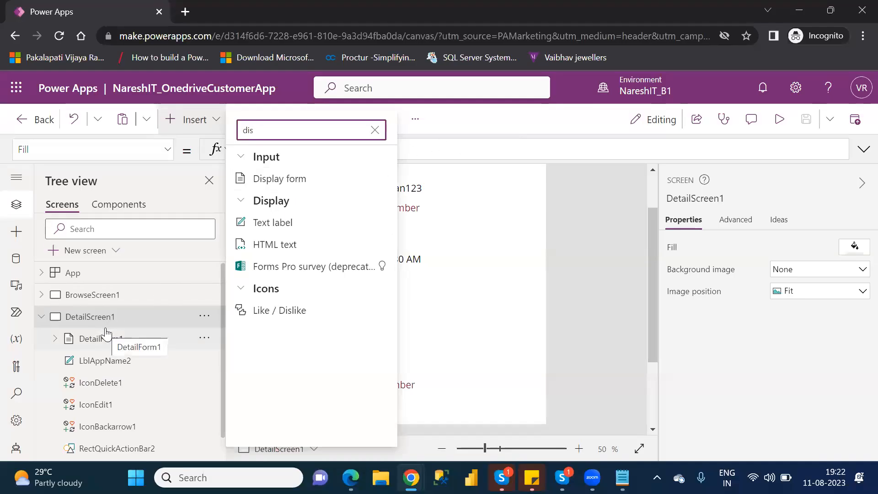
Search the insertable controls for "edit" to find the Edit form control, and select DetailForm1 to view the display form.
{"action": "left_click", "coordinate": [376, 130]}
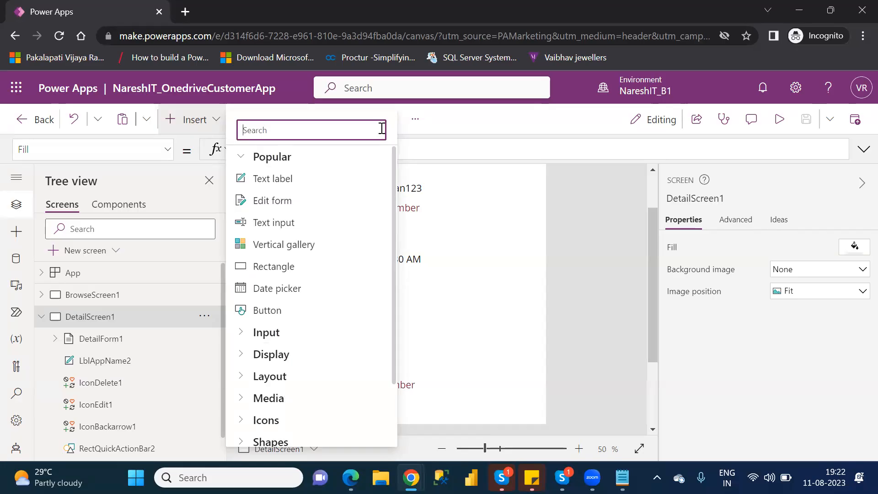
{"action": "type", "text": "edit"}
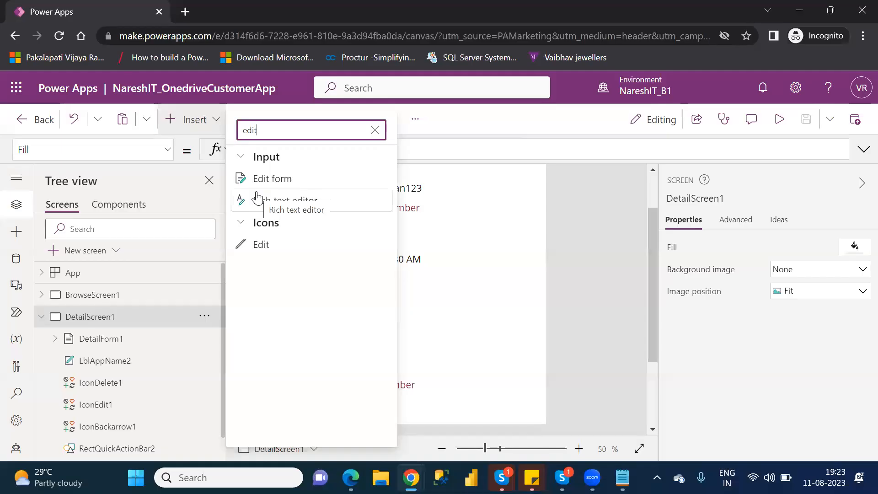
{"action": "left_click", "coordinate": [111, 349]}
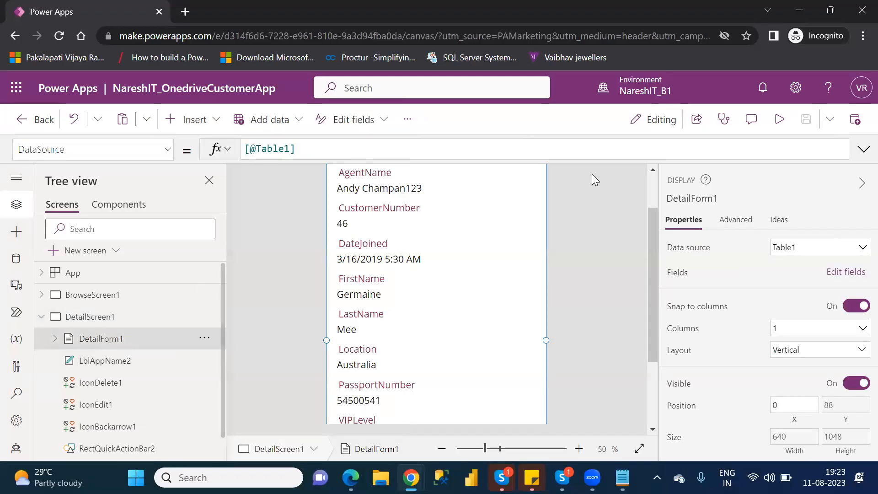
{"action": "scroll", "coordinate": [653, 182], "scroll_direction": "up", "scroll_amount": 2}
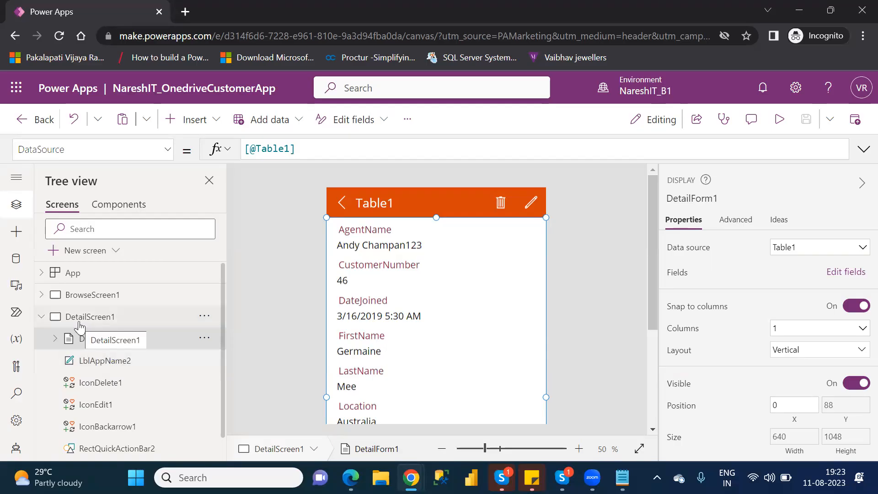
Inspect the header title label's Text property and the back arrow icon's OnSelect formula on DetailScreen1.
{"action": "left_click", "coordinate": [113, 363]}
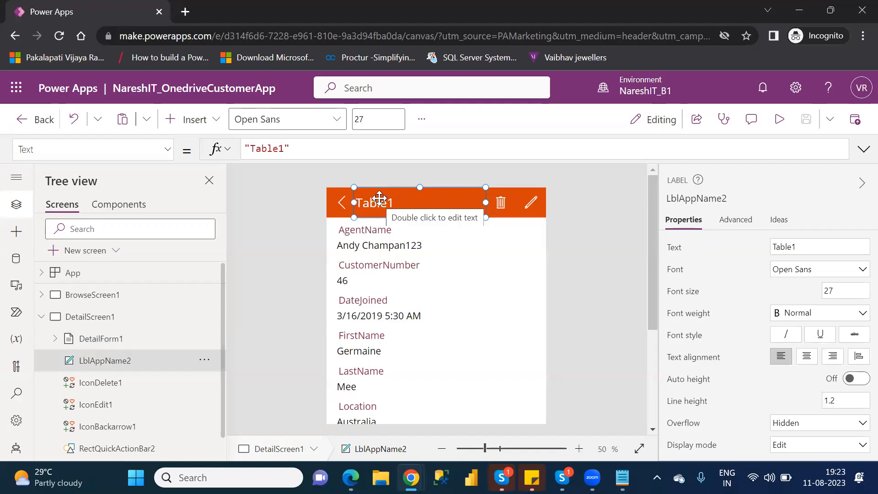
{"action": "left_click", "coordinate": [343, 204]}
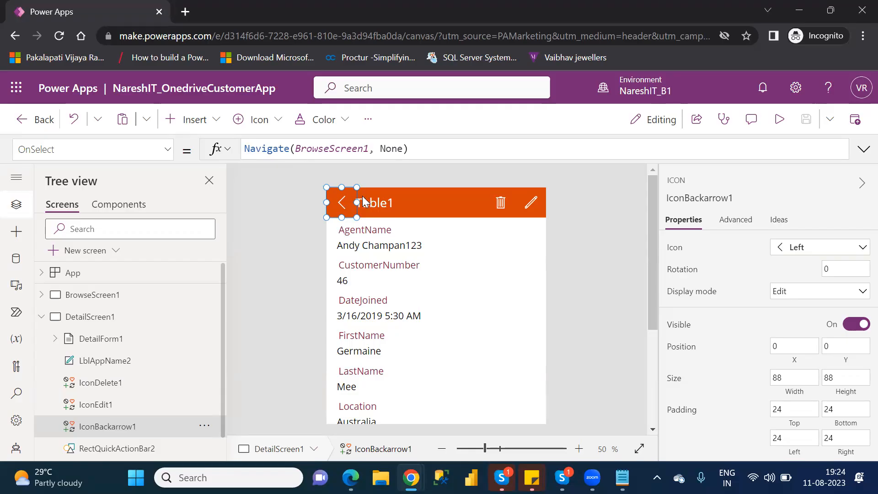
{"action": "left_click", "coordinate": [382, 207]}
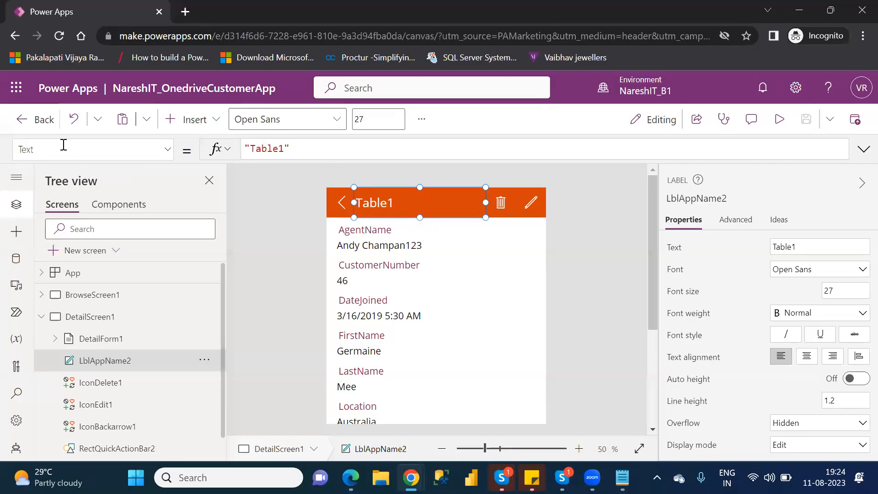
{"action": "double_click", "coordinate": [275, 148]}
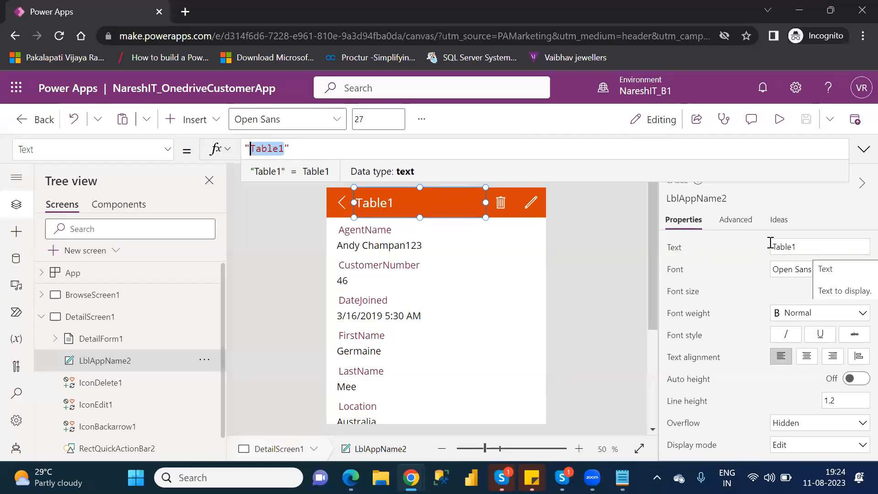
{"action": "left_click", "coordinate": [789, 246]}
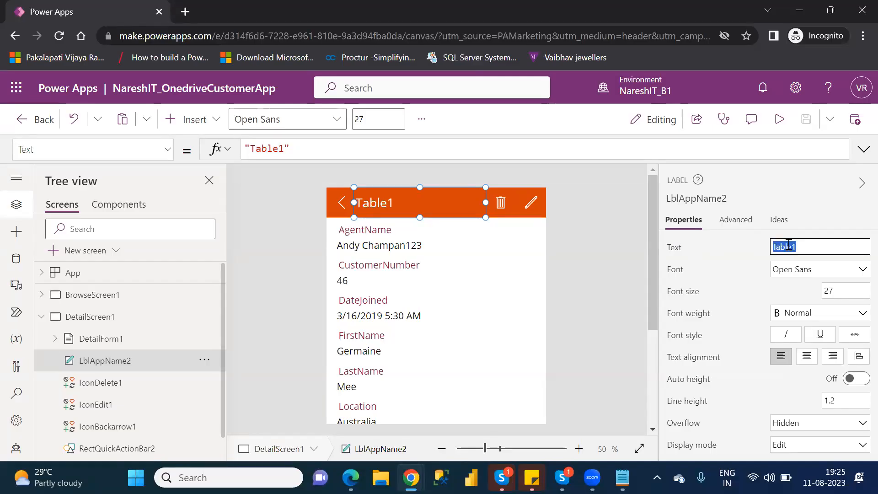
Examine the OnSelect formulas of the header's trash icon, including its Remove function, and of the edit icon.
{"action": "left_click", "coordinate": [503, 203]}
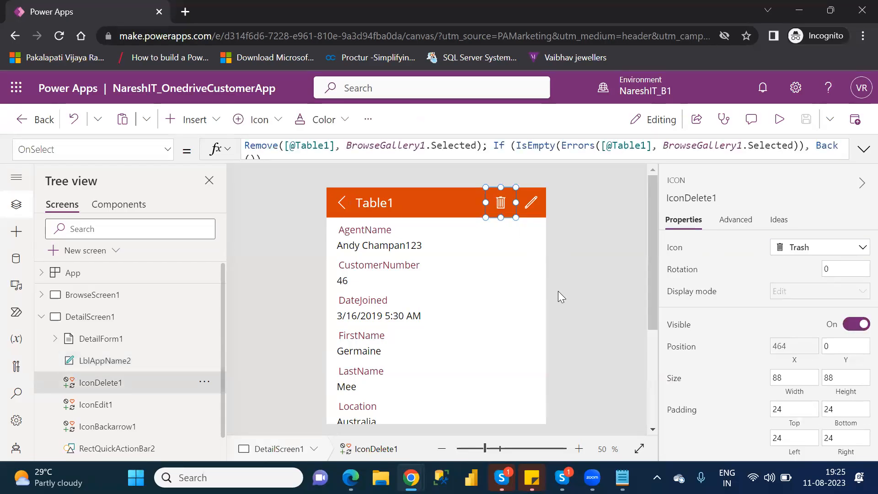
{"action": "left_click", "coordinate": [439, 298]}
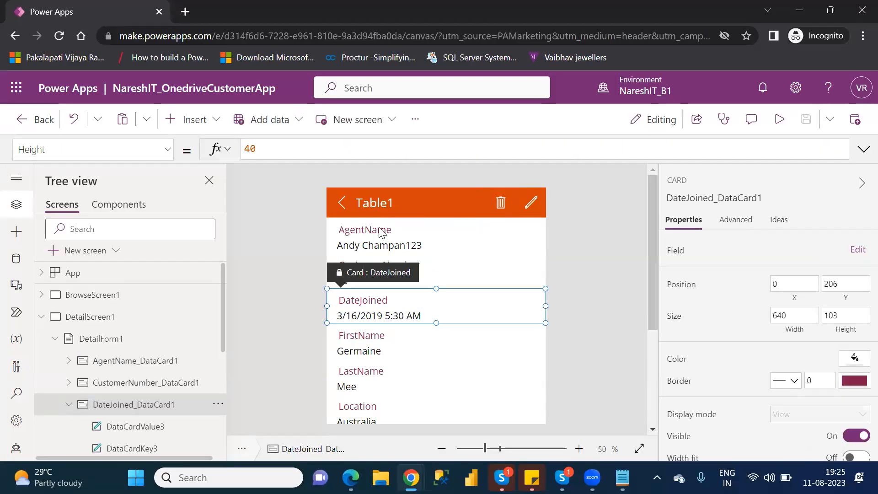
{"action": "left_click", "coordinate": [501, 208]}
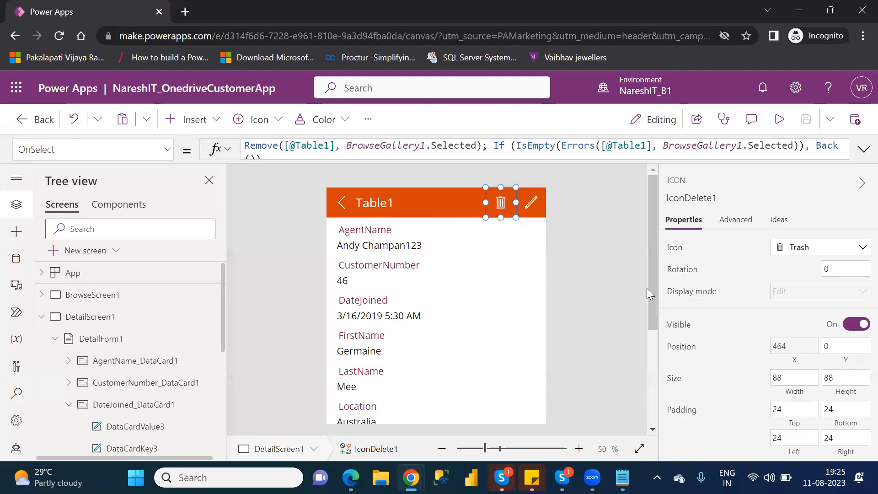
{"action": "left_click_drag", "start_coordinate": [653, 296], "coordinate": [677, 295]}
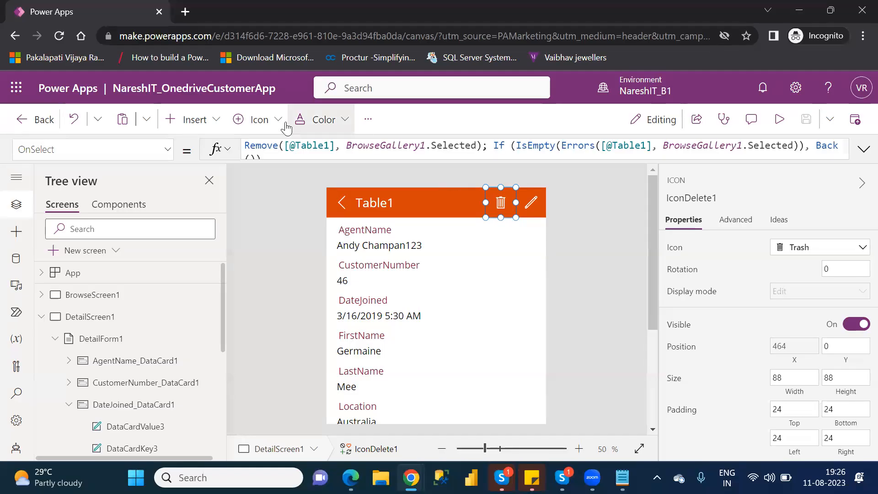
{"action": "double_click", "coordinate": [262, 145]}
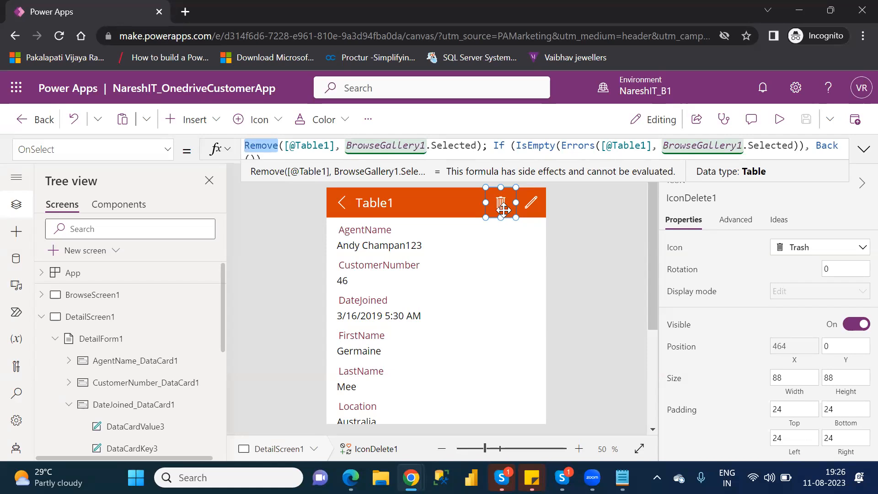
{"action": "left_click", "coordinate": [527, 207]}
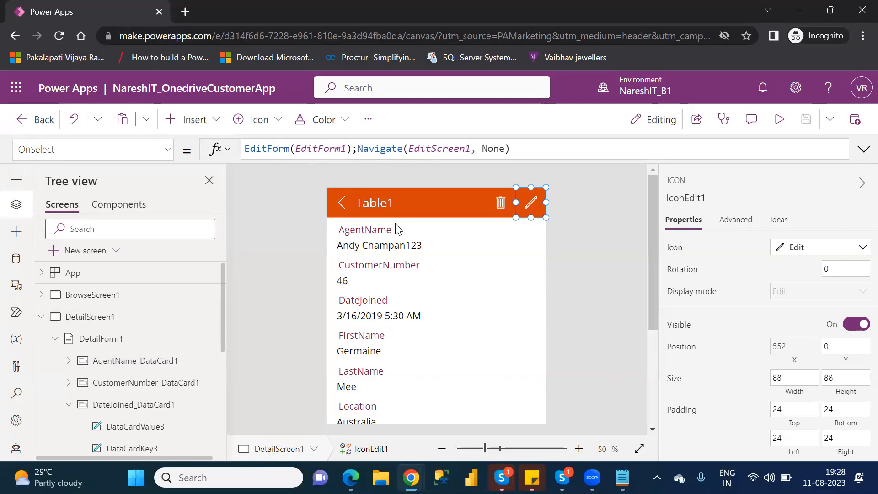
Collapse DetailForm1 in the tree, select the form, and look at its data source options.
{"action": "left_click", "coordinate": [59, 340]}
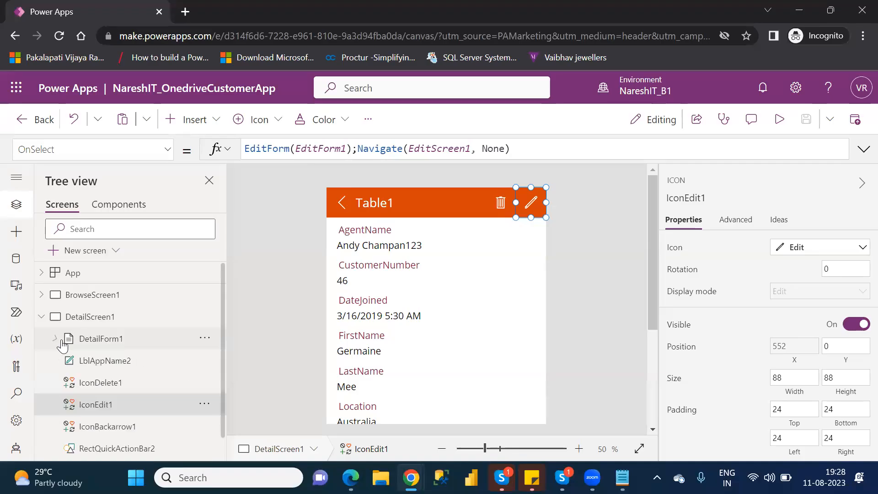
{"action": "left_click", "coordinate": [103, 341]}
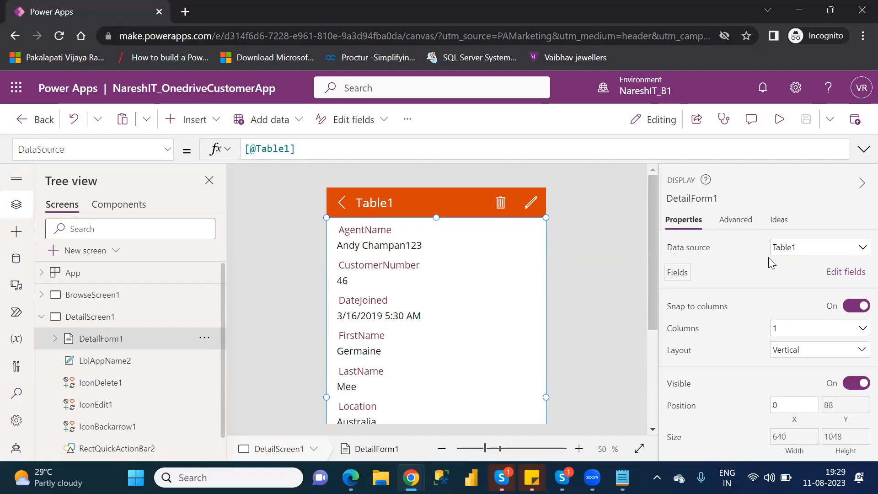
{"action": "left_click", "coordinate": [800, 252]}
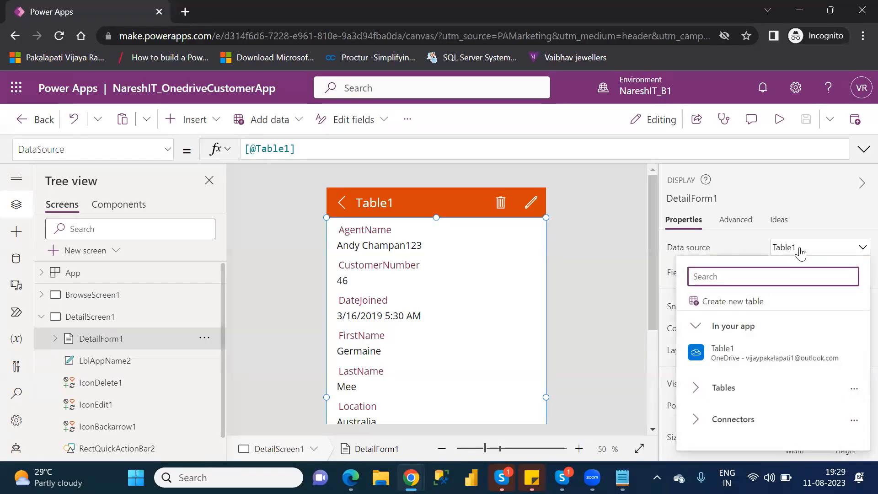
{"action": "left_click", "coordinate": [801, 253]}
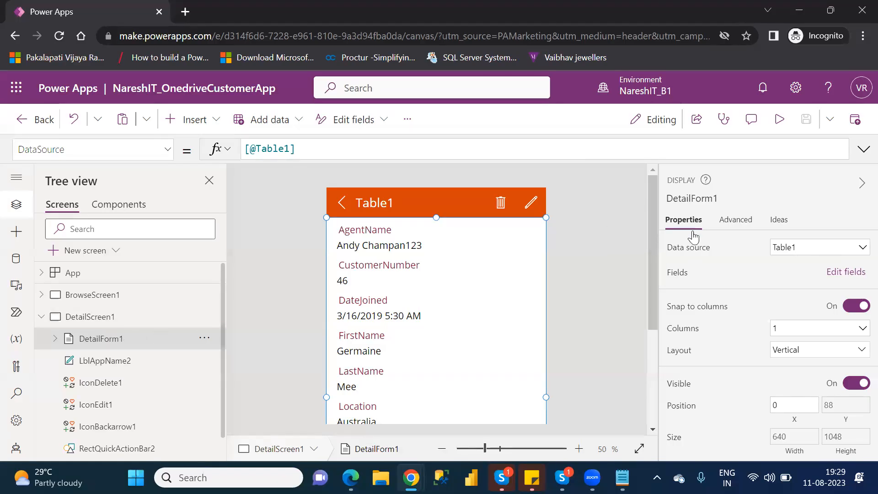
Open DetailForm1's field list and move FirstName to first place and LastName to second place.
{"action": "left_click", "coordinate": [844, 273]}
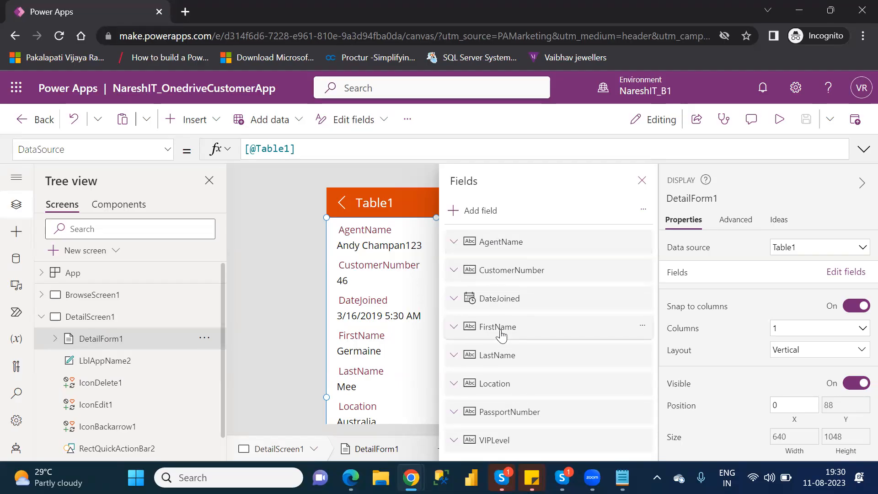
{"action": "left_click_drag", "start_coordinate": [502, 335], "coordinate": [510, 240]}
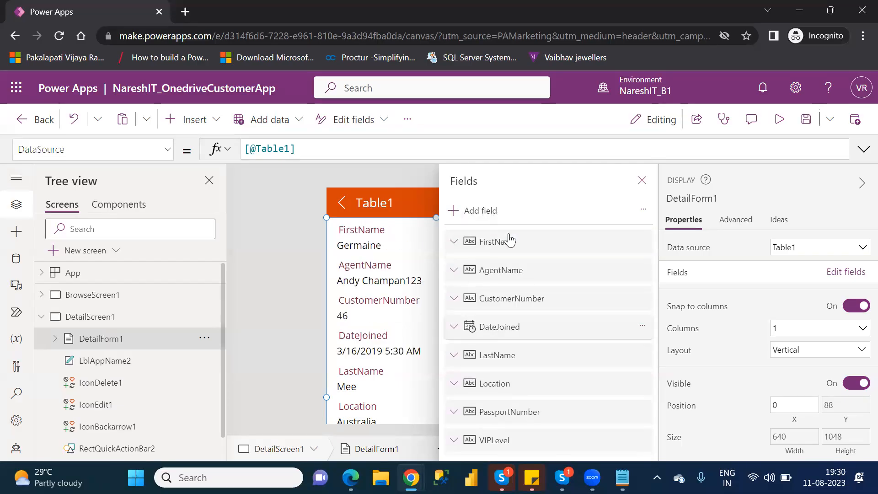
{"action": "left_click_drag", "start_coordinate": [506, 361], "coordinate": [508, 265]}
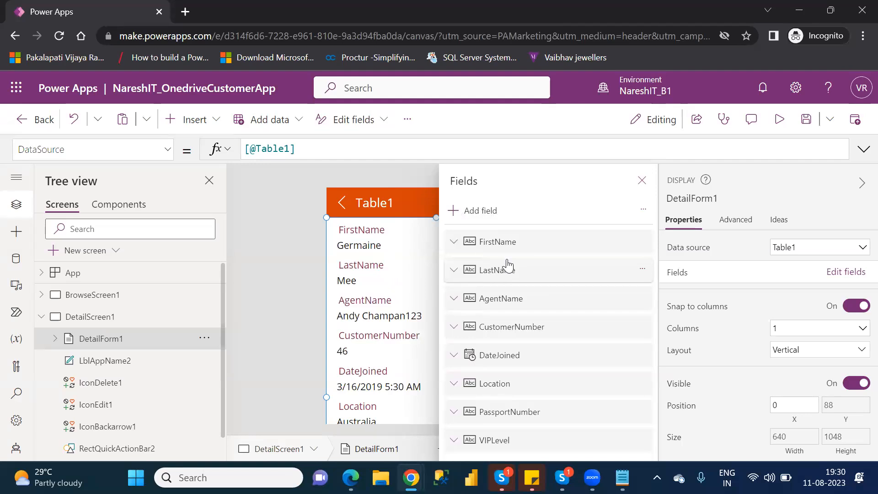
Reorder the remaining form fields so that Location, VIPLevel, PassportNumber and DateJoined follow CustomerNumber in that order.
{"action": "left_click", "coordinate": [504, 389]}
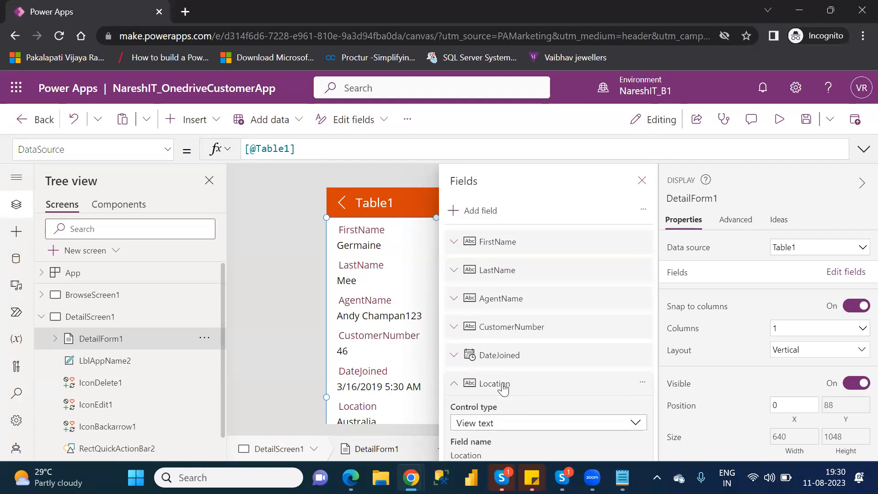
{"action": "left_click", "coordinate": [453, 387]}
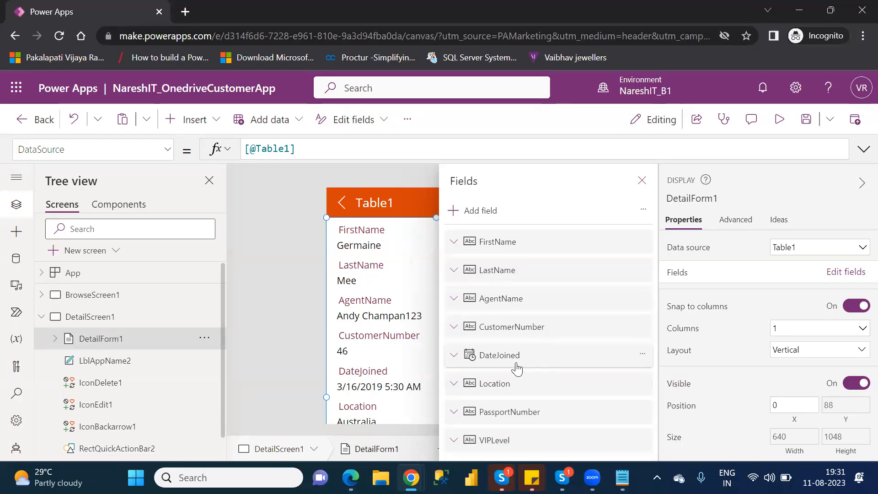
{"action": "left_click_drag", "start_coordinate": [508, 389], "coordinate": [513, 353]}
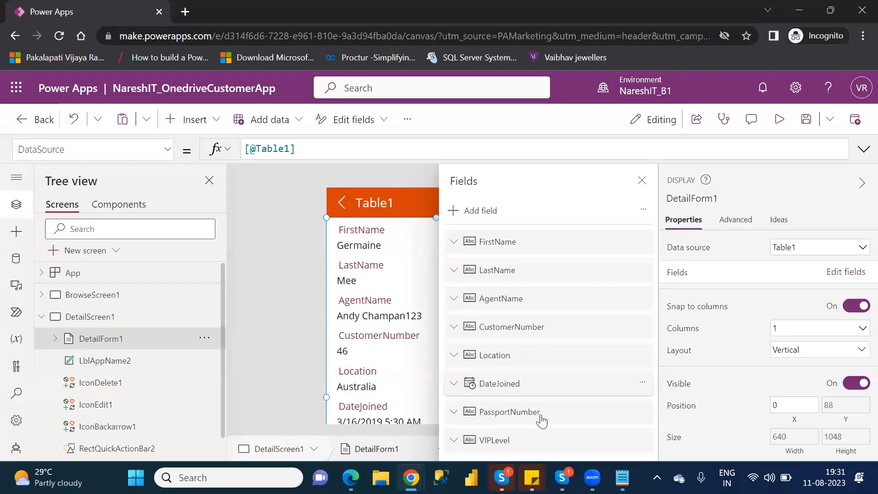
{"action": "left_click_drag", "start_coordinate": [508, 443], "coordinate": [512, 381]}
{"action": "left_click_drag", "start_coordinate": [508, 446], "coordinate": [509, 411]}
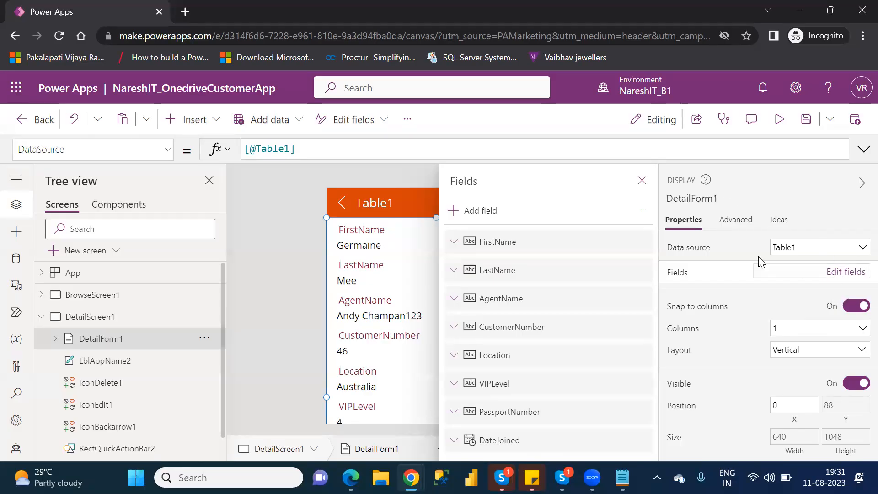
Check for fields that can still be added to DetailForm1, and remove the PassportNumber field from the form.
{"action": "left_click", "coordinate": [473, 213]}
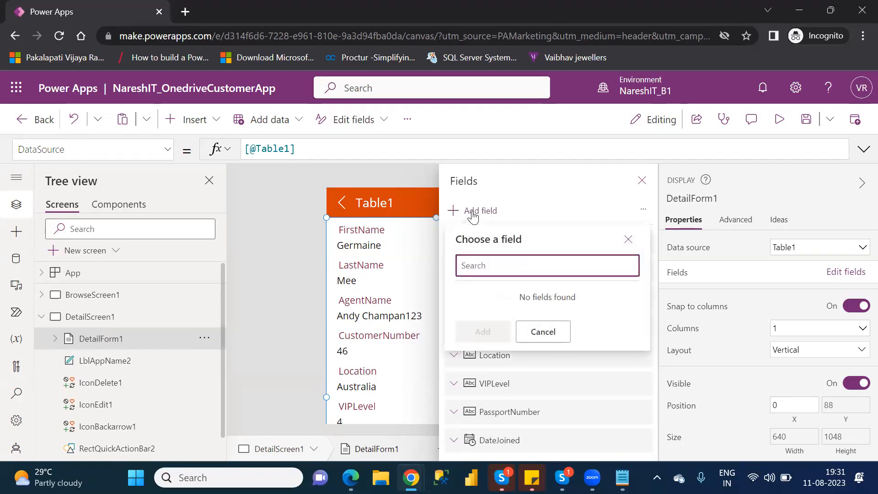
{"action": "left_click", "coordinate": [541, 332]}
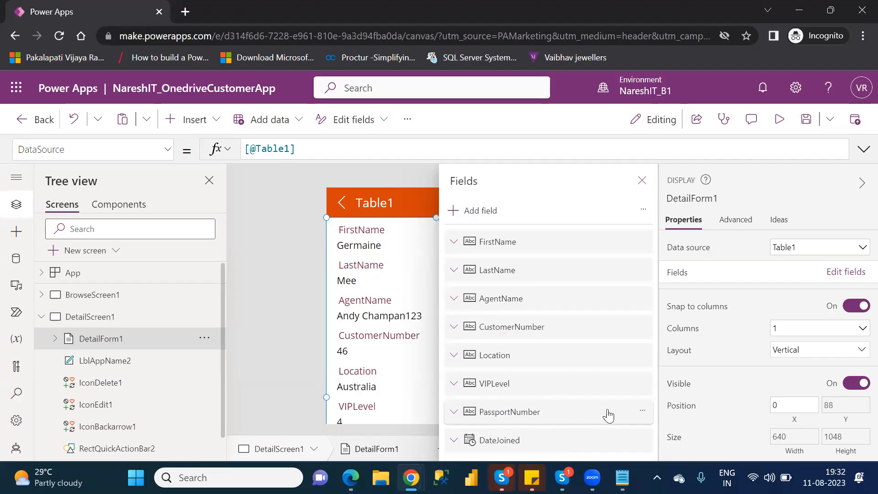
{"action": "left_click", "coordinate": [643, 414]}
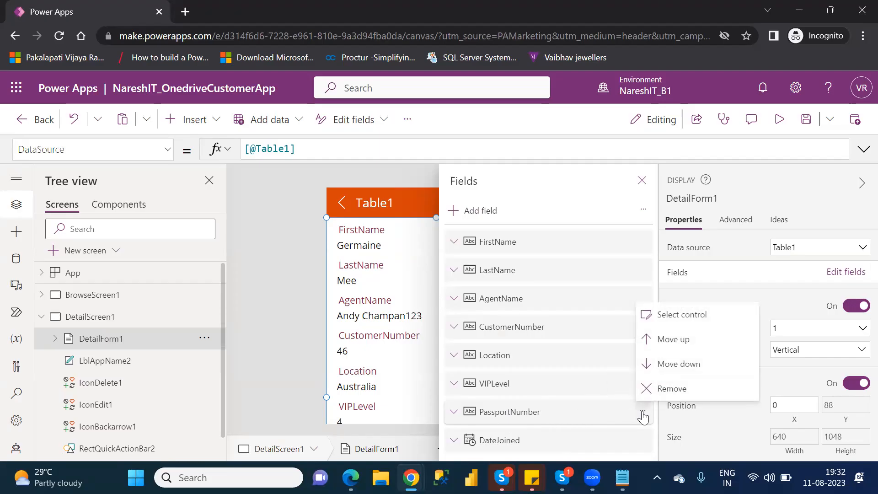
{"action": "left_click", "coordinate": [664, 391]}
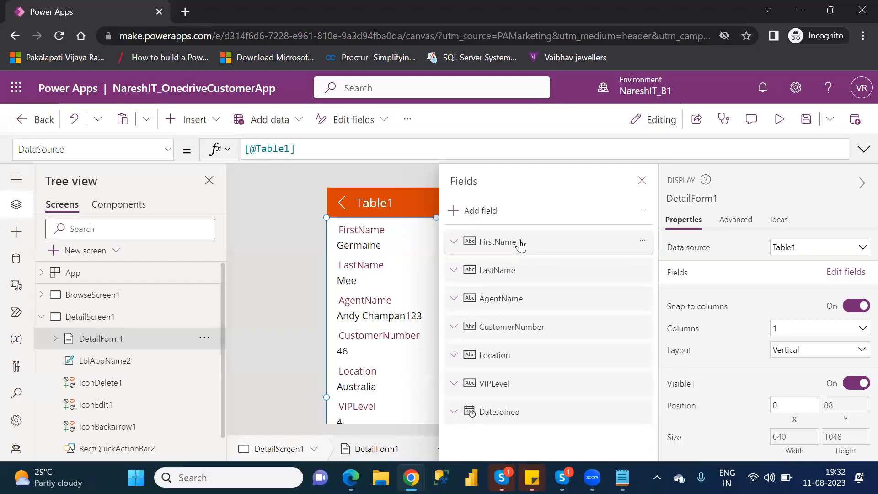
Add the PassportNumber field back to DetailForm1 and check again for fields that can still be added.
{"action": "left_click", "coordinate": [483, 214]}
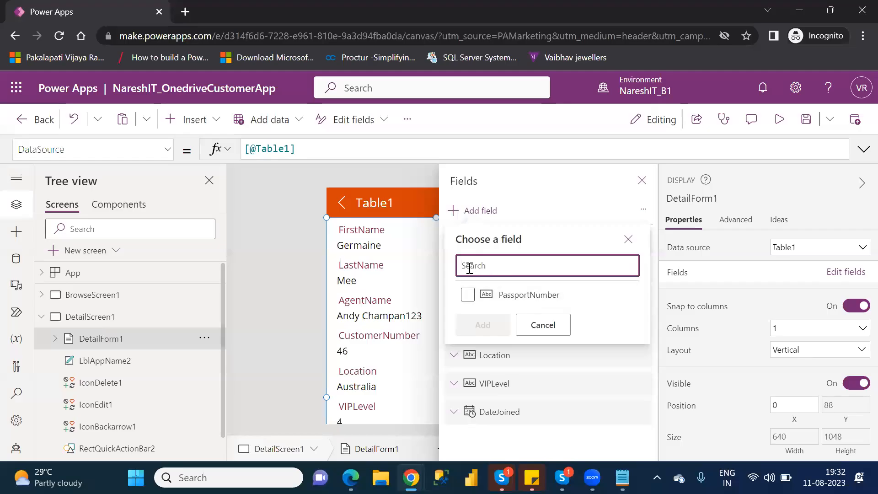
{"action": "left_click", "coordinate": [467, 295]}
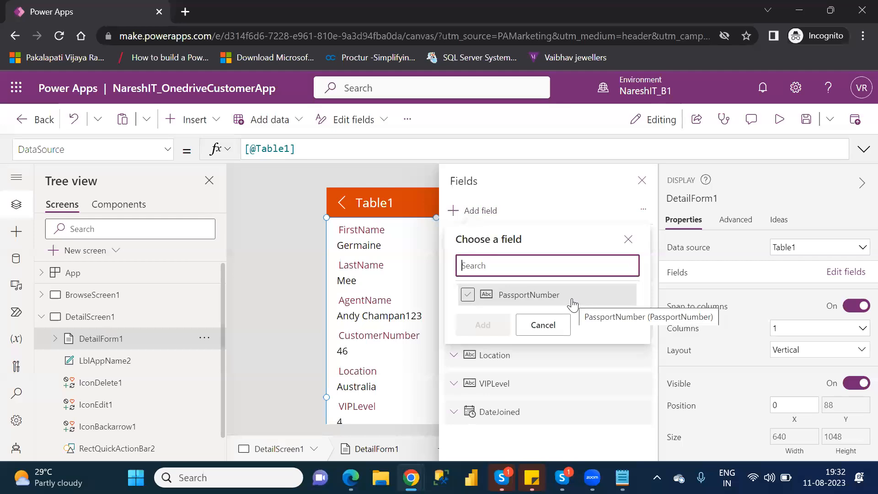
{"action": "left_click", "coordinate": [468, 295]}
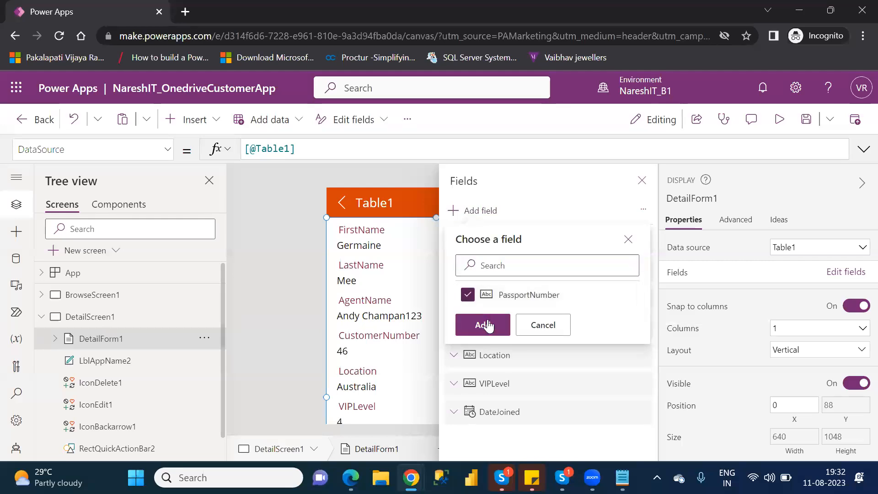
{"action": "left_click", "coordinate": [489, 326]}
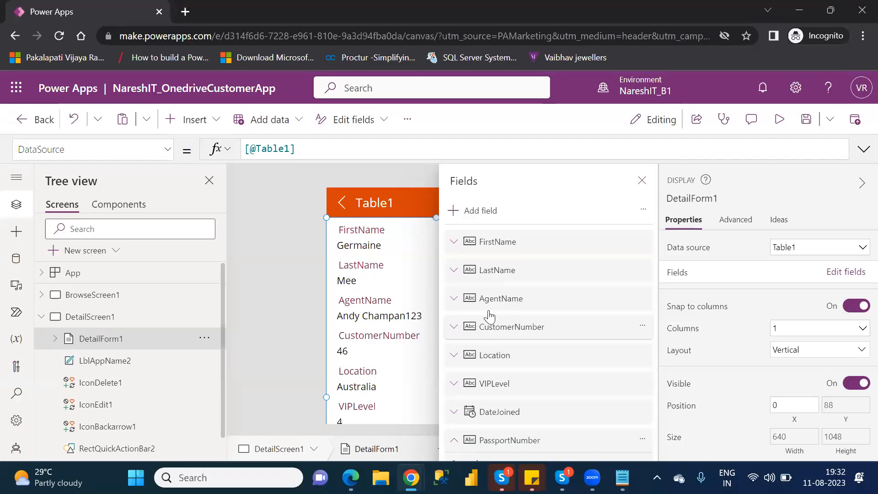
{"action": "left_click", "coordinate": [476, 213]}
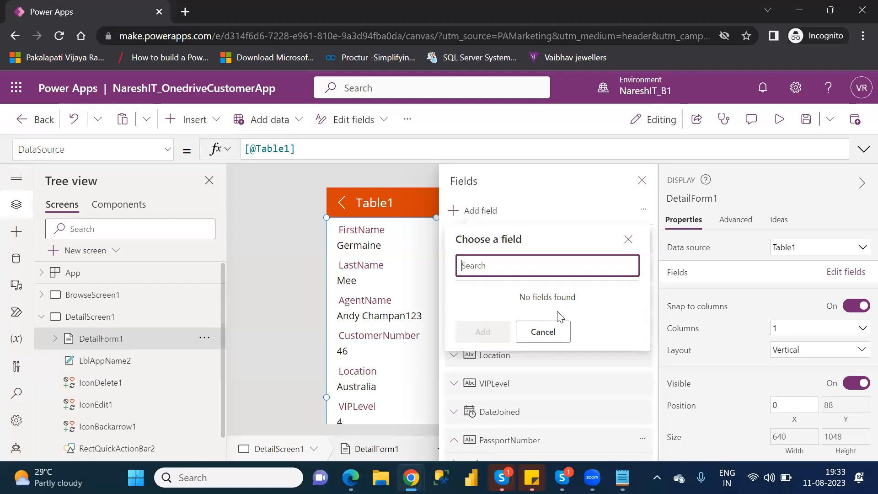
Recheck which fields can still be added to DetailForm1, and close the form's field list.
{"action": "left_click", "coordinate": [628, 239]}
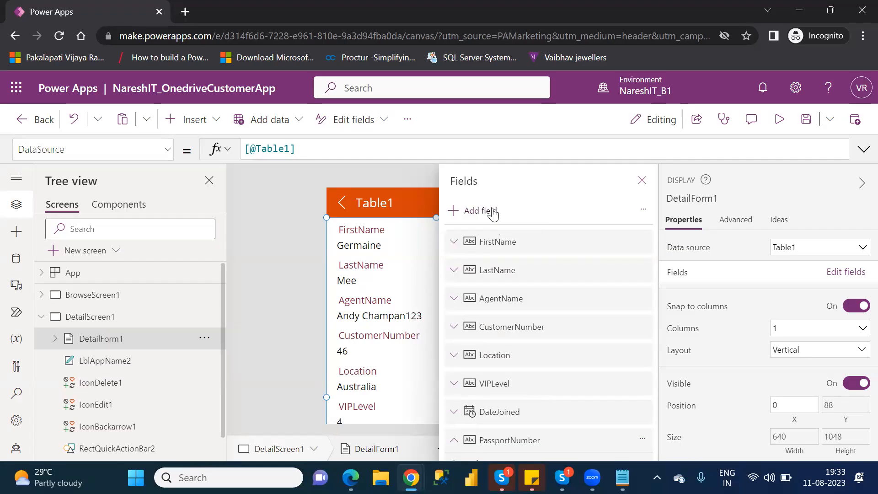
{"action": "left_click", "coordinate": [492, 212]}
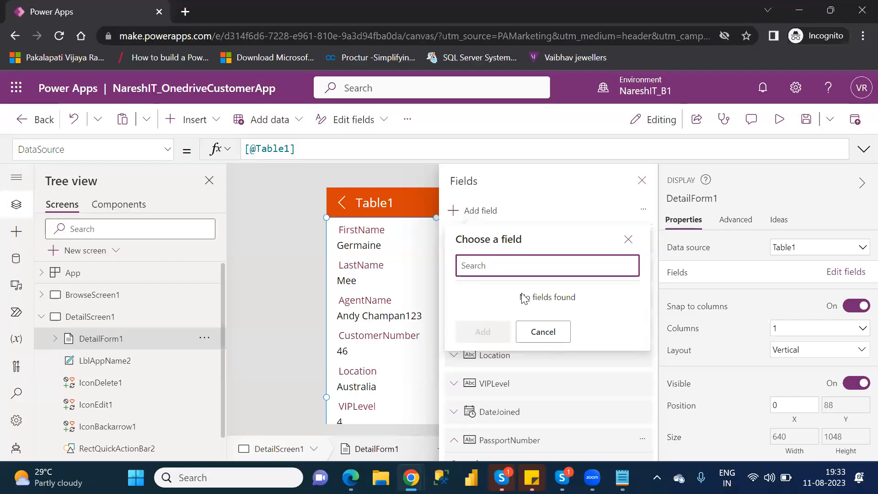
{"action": "left_click", "coordinate": [543, 332]}
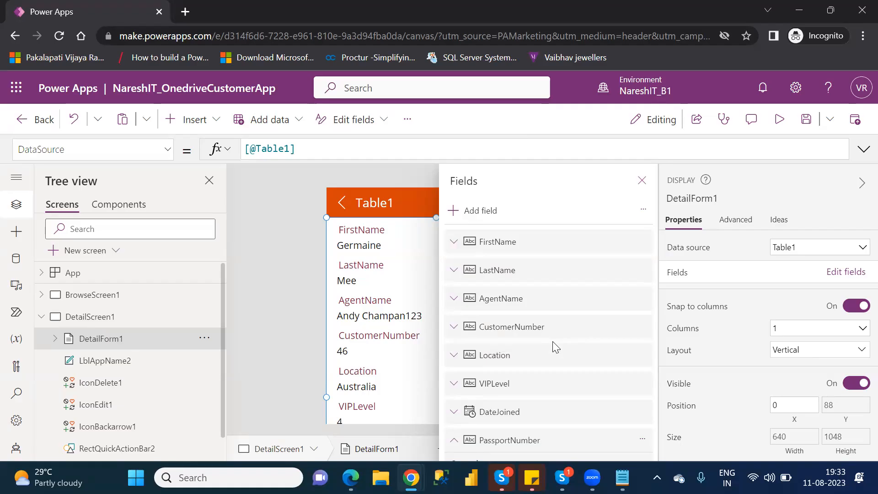
{"action": "left_click", "coordinate": [642, 180]}
{"action": "left_click_drag", "start_coordinate": [652, 285], "coordinate": [674, 249]}
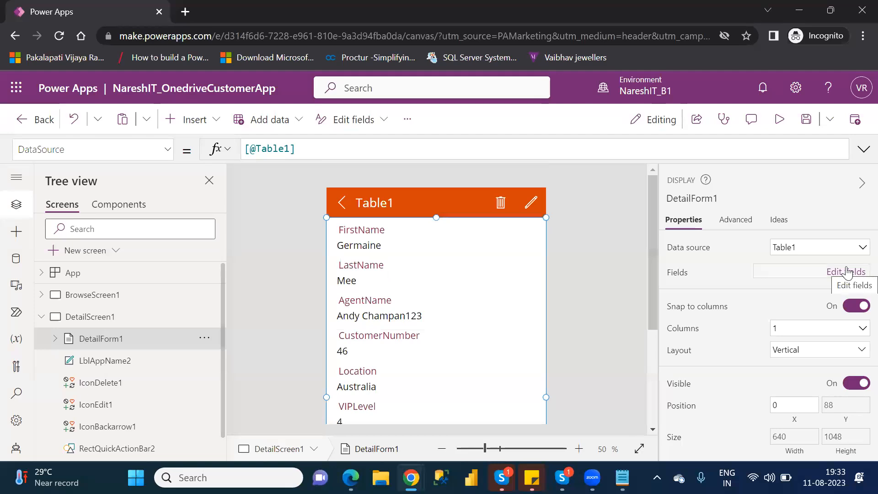
Remove the PassportNumber field from DetailForm1 again and review the remaining fields on the form.
{"action": "left_click", "coordinate": [847, 272]}
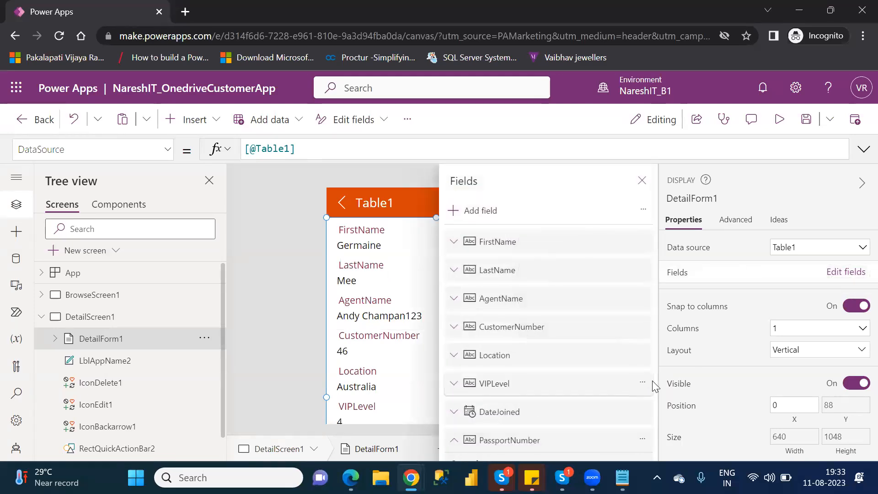
{"action": "scroll", "coordinate": [658, 388], "scroll_direction": "down", "scroll_amount": 1}
{"action": "left_click_drag", "start_coordinate": [658, 388], "coordinate": [666, 424]}
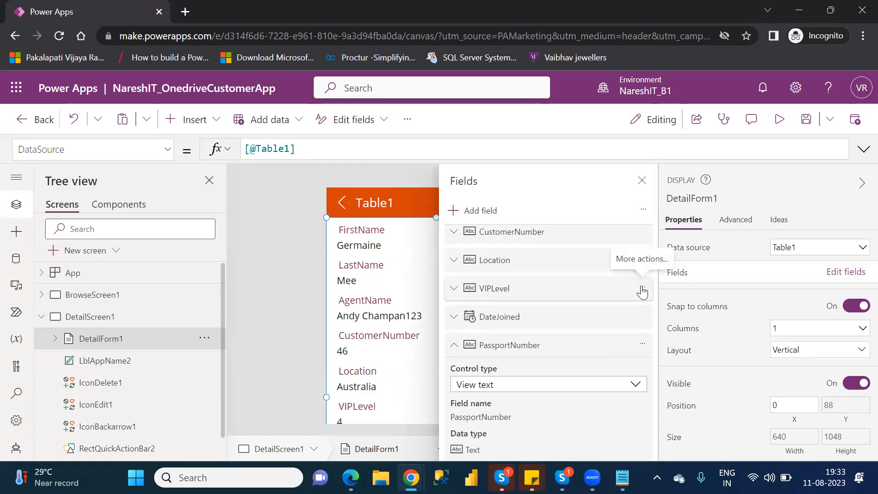
{"action": "left_click", "coordinate": [643, 346]}
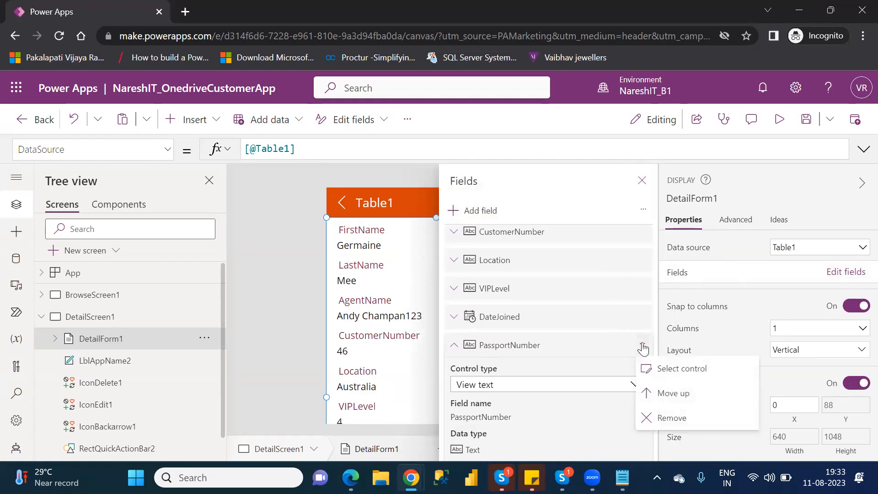
{"action": "left_click", "coordinate": [663, 417]}
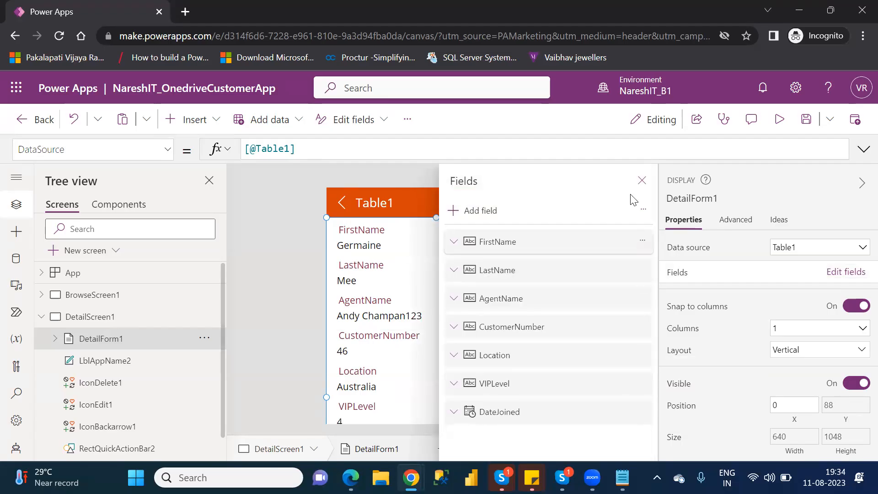
{"action": "left_click", "coordinate": [642, 182]}
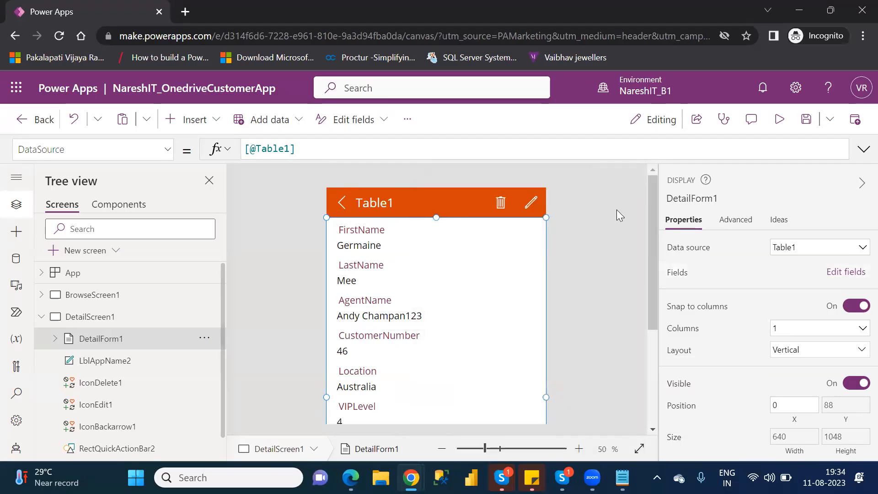
{"action": "left_click_drag", "start_coordinate": [650, 315], "coordinate": [667, 398]}
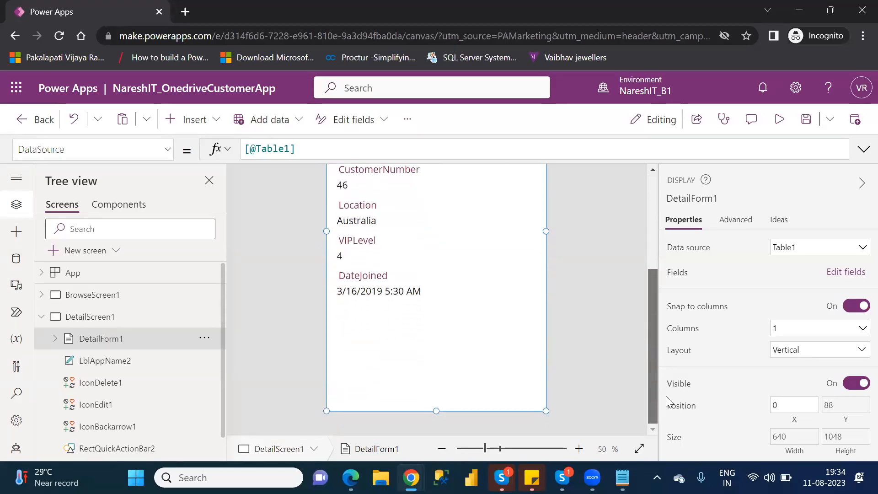
{"action": "left_click_drag", "start_coordinate": [668, 394], "coordinate": [665, 260]}
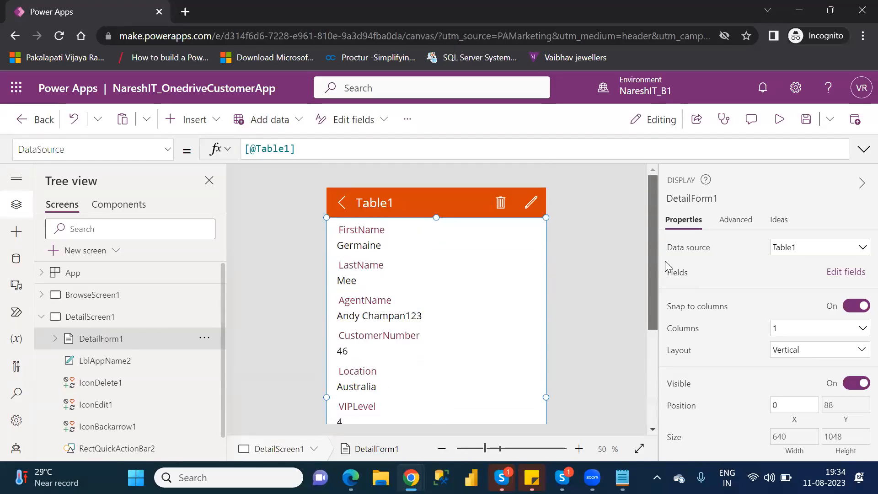
Add PassportNumber to DetailForm1 again and move it between VIPLevel and DateJoined.
{"action": "left_click", "coordinate": [845, 273]}
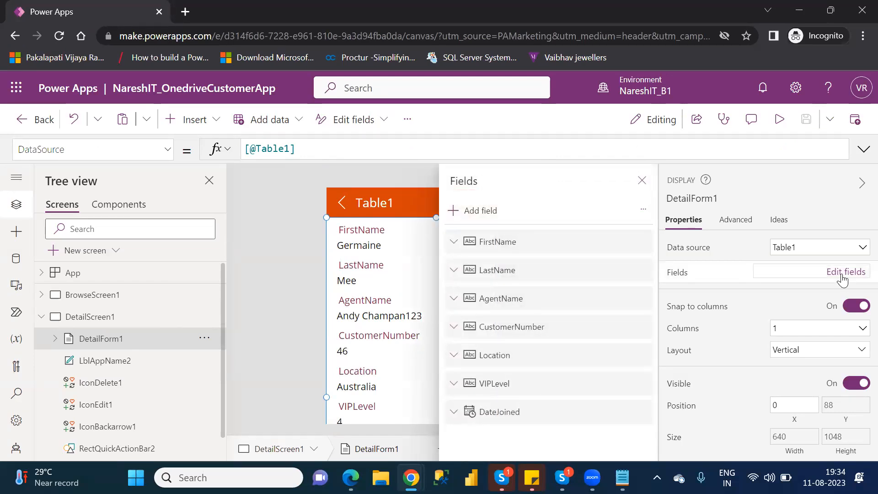
{"action": "left_click", "coordinate": [485, 214]}
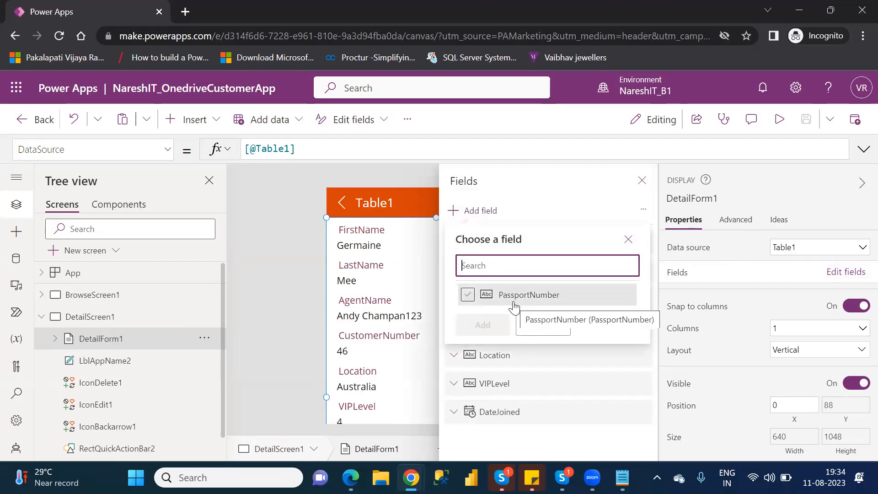
{"action": "left_click", "coordinate": [469, 295]}
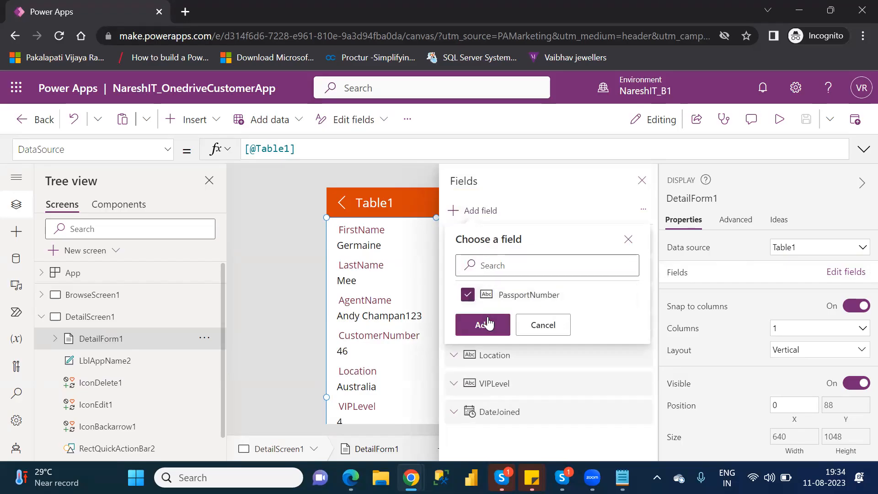
{"action": "left_click", "coordinate": [483, 325]}
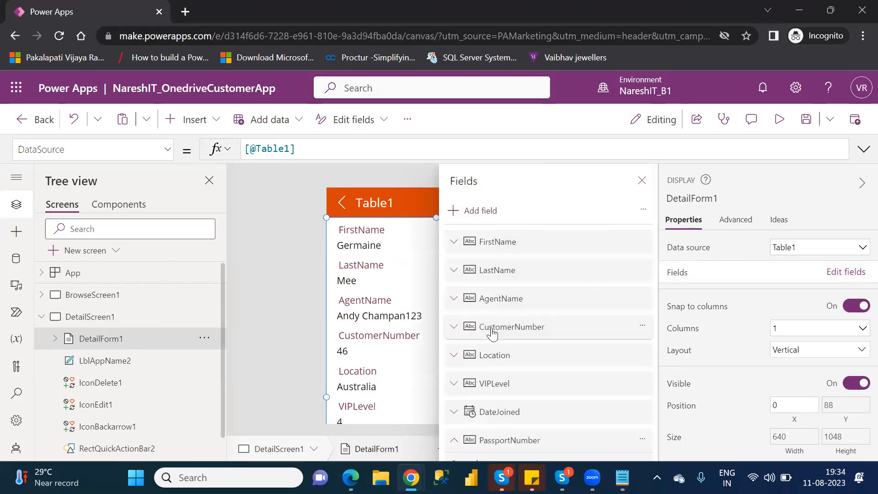
{"action": "left_click", "coordinate": [453, 440]}
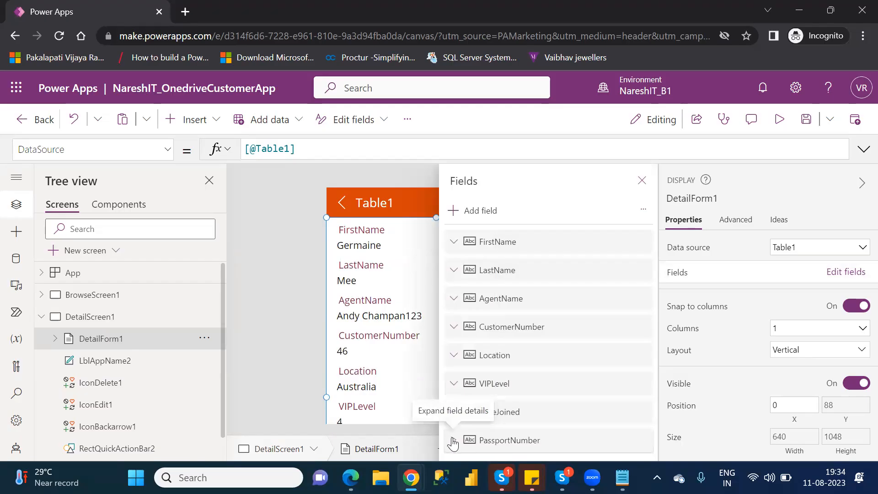
{"action": "left_click_drag", "start_coordinate": [527, 444], "coordinate": [523, 396]}
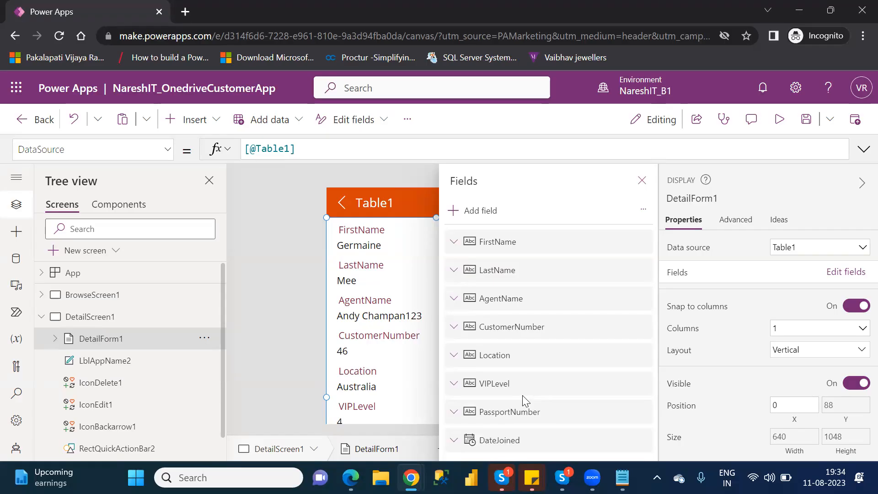
Try View phone as the FirstName field's control type, and set it back to View text.
{"action": "left_click", "coordinate": [454, 242]}
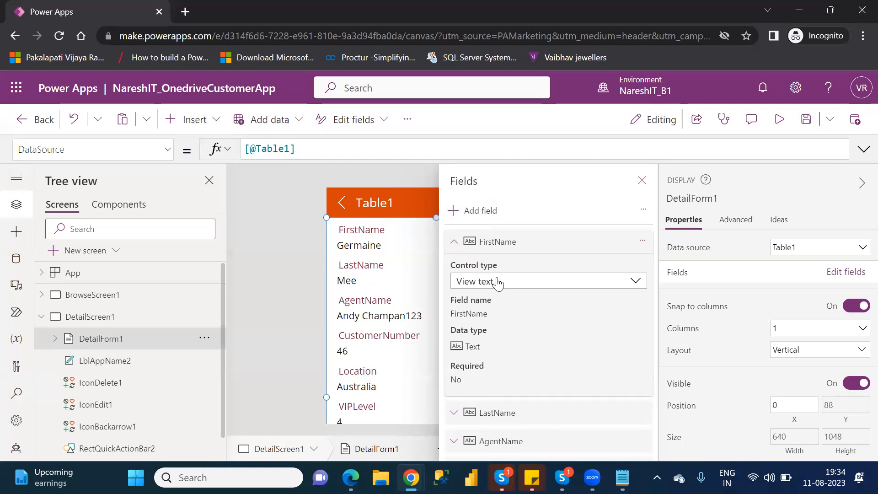
{"action": "left_click", "coordinate": [611, 289]}
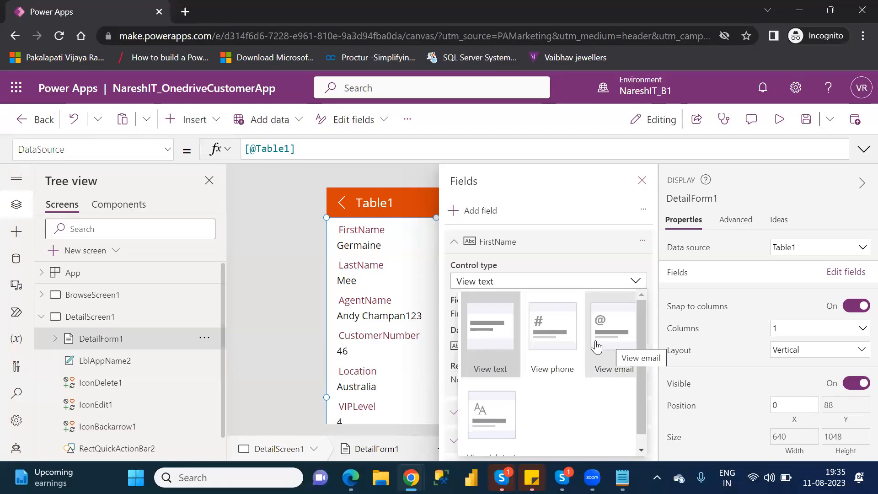
{"action": "left_click", "coordinate": [555, 344]}
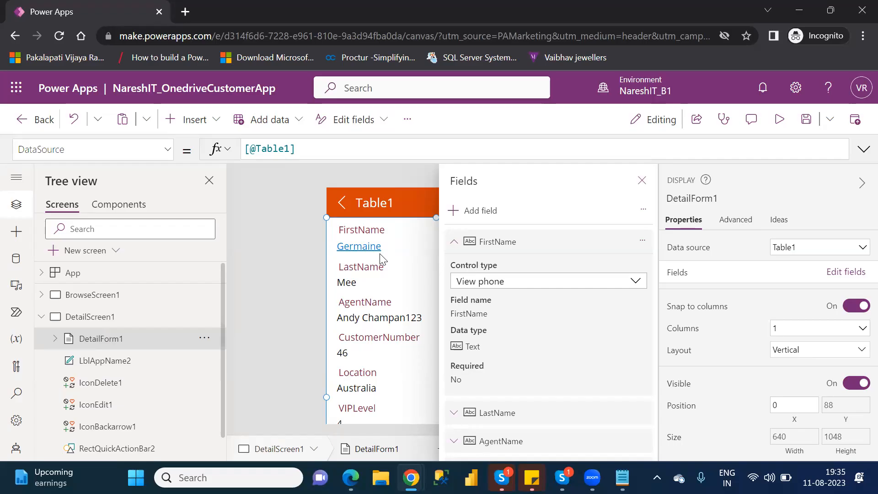
{"action": "left_click", "coordinate": [545, 282]}
{"action": "left_click", "coordinate": [491, 325]}
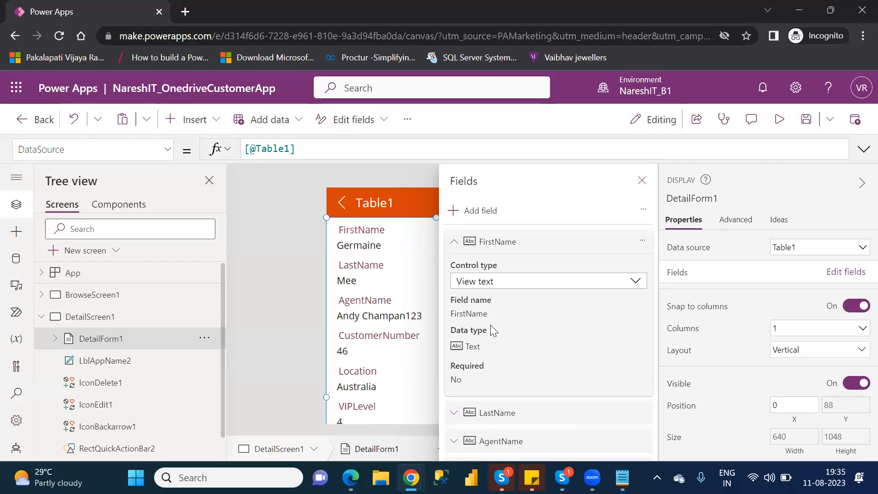
{"action": "left_click", "coordinate": [455, 246]}
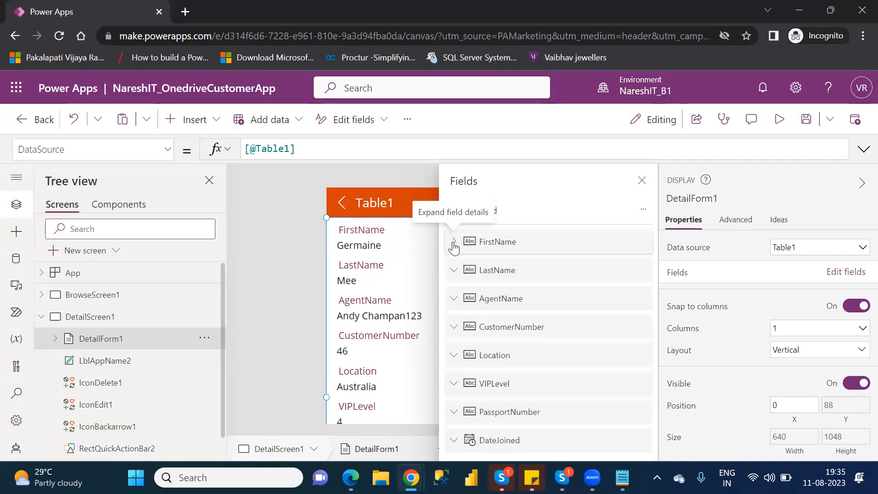
Examine the LastName field's details and the control types offered for it, keeping View text.
{"action": "left_click", "coordinate": [454, 271]}
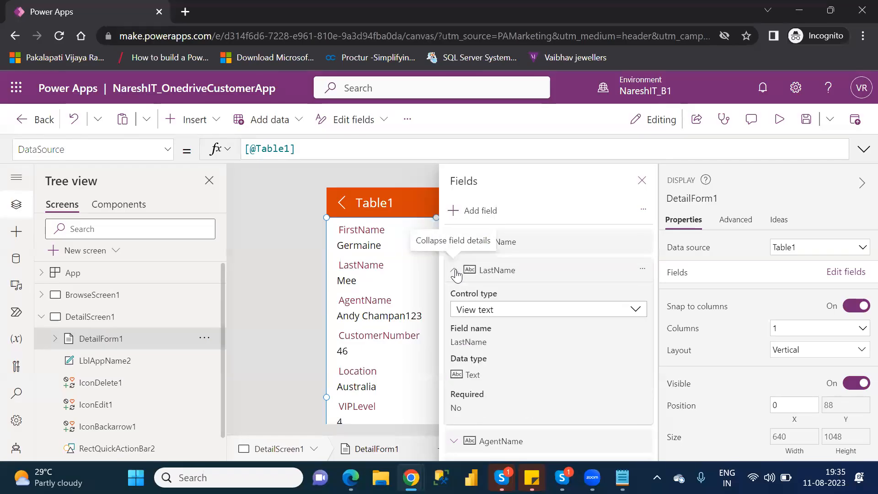
{"action": "left_click", "coordinate": [505, 315]}
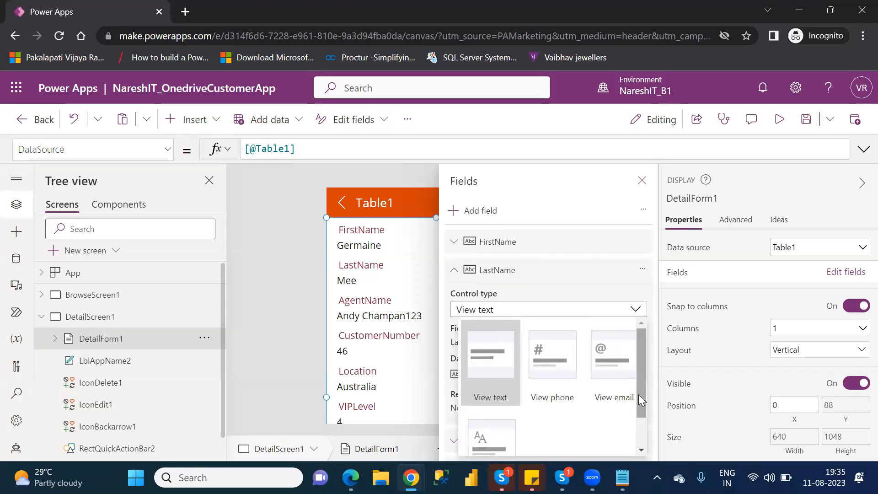
{"action": "left_click_drag", "start_coordinate": [641, 397], "coordinate": [645, 443]}
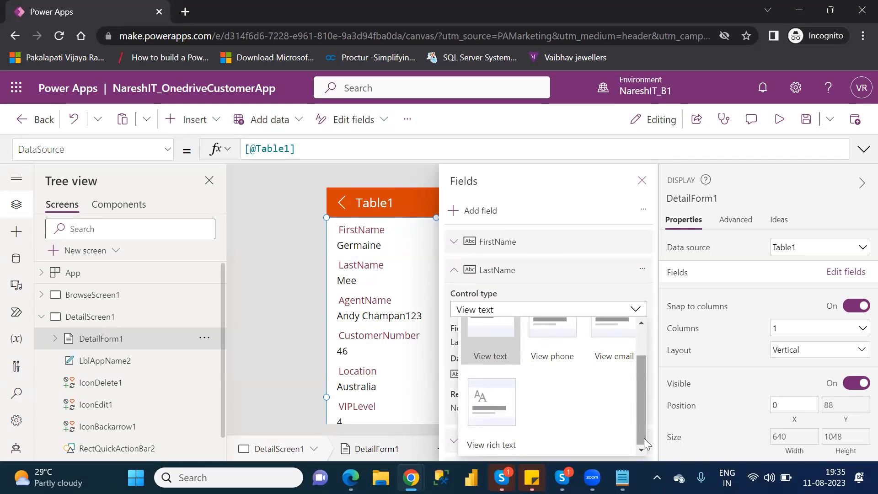
{"action": "scroll", "coordinate": [645, 346], "scroll_direction": "up", "scroll_amount": 1}
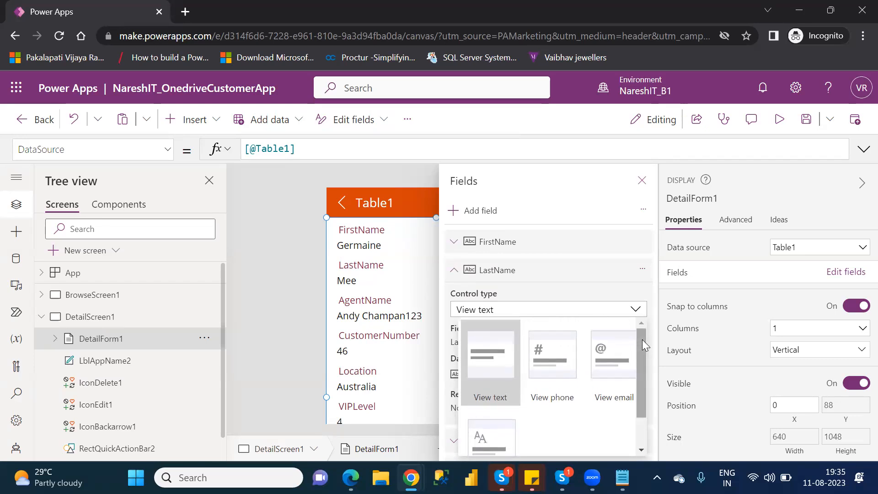
{"action": "left_click", "coordinate": [618, 300]}
{"action": "left_click", "coordinate": [618, 301]}
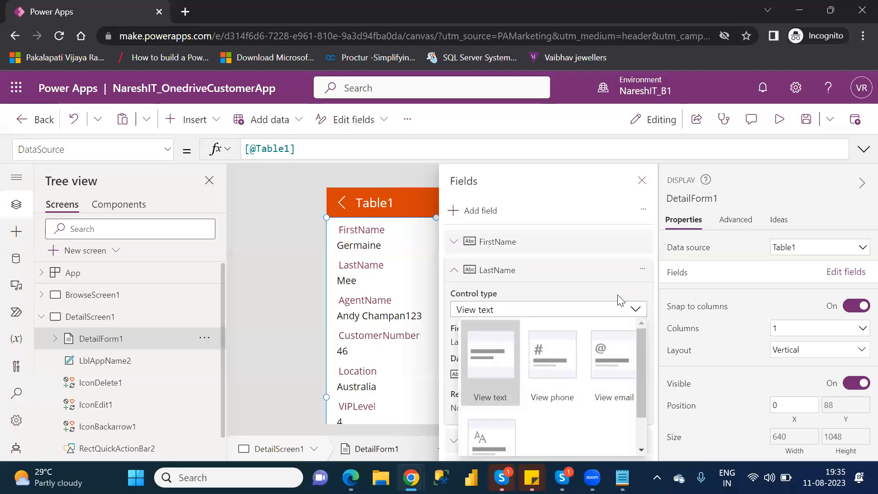
{"action": "left_click", "coordinate": [454, 272]}
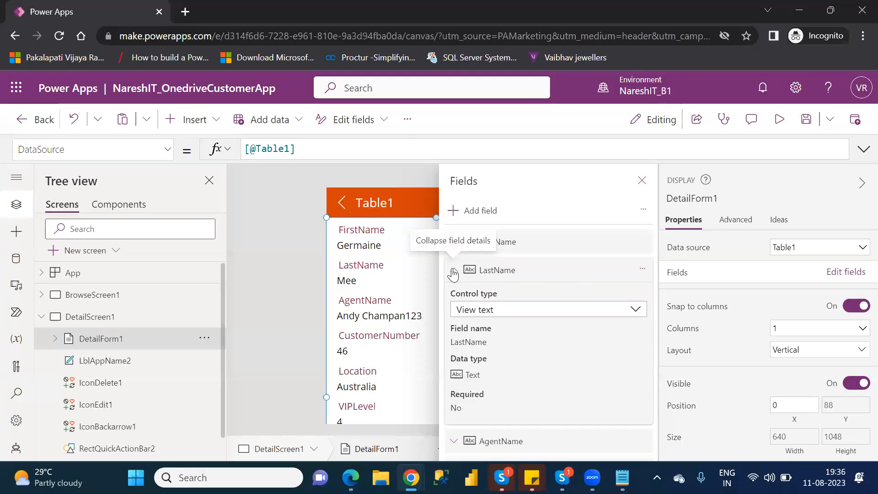
{"action": "left_click", "coordinate": [454, 272]}
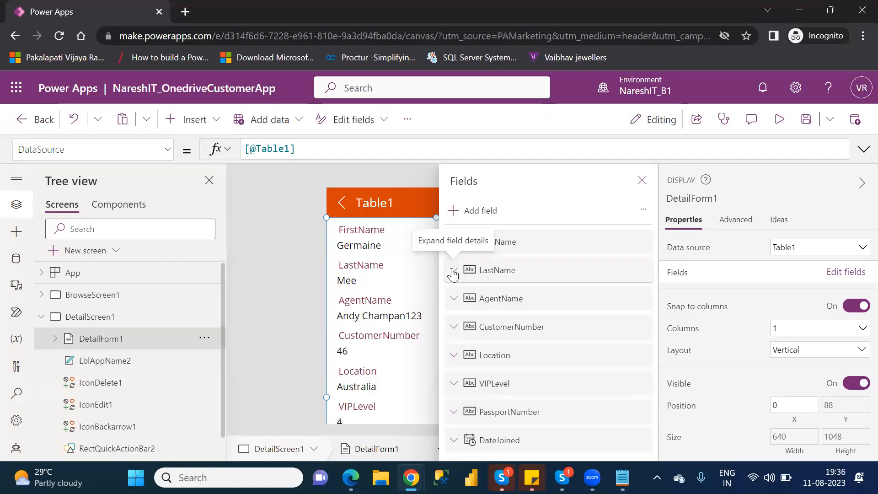
{"action": "left_click", "coordinate": [453, 273]}
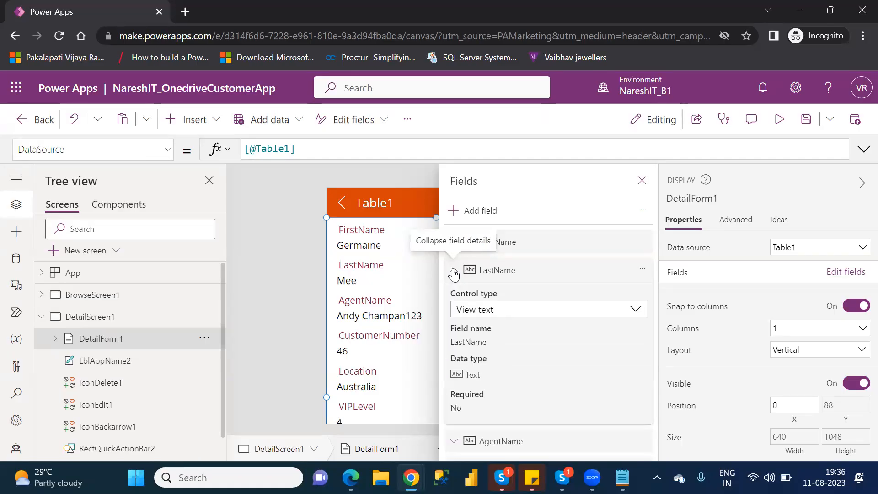
{"action": "left_click", "coordinate": [513, 313]}
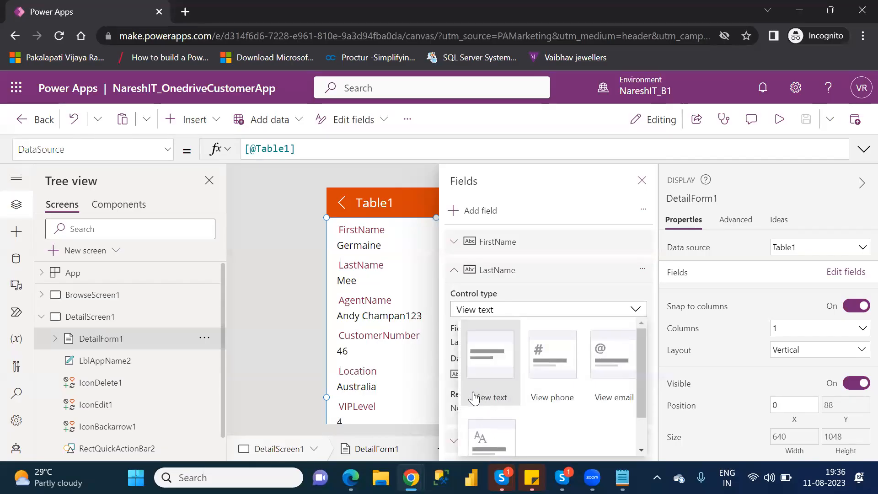
{"action": "left_click", "coordinate": [639, 315]}
{"action": "left_click", "coordinate": [454, 270]}
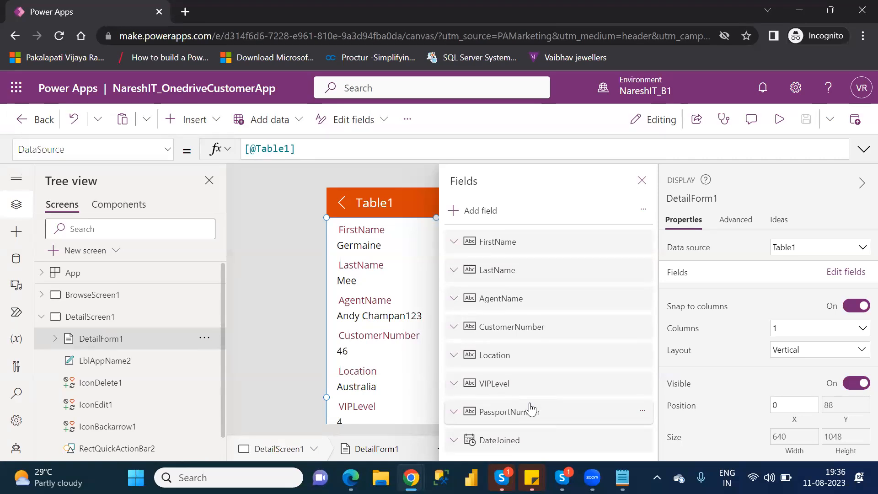
Add a custom card to DetailForm1 and place it between the LastName and AgentName fields.
{"action": "left_click", "coordinate": [643, 180]}
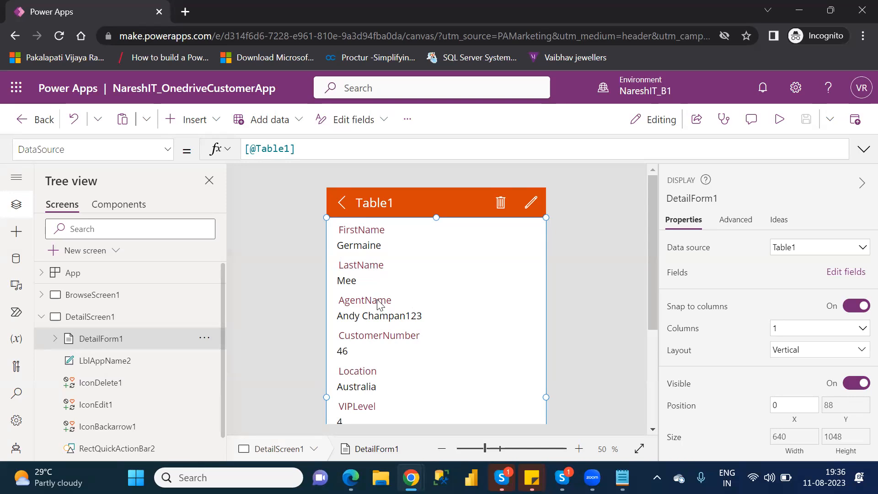
{"action": "left_click", "coordinate": [841, 273]}
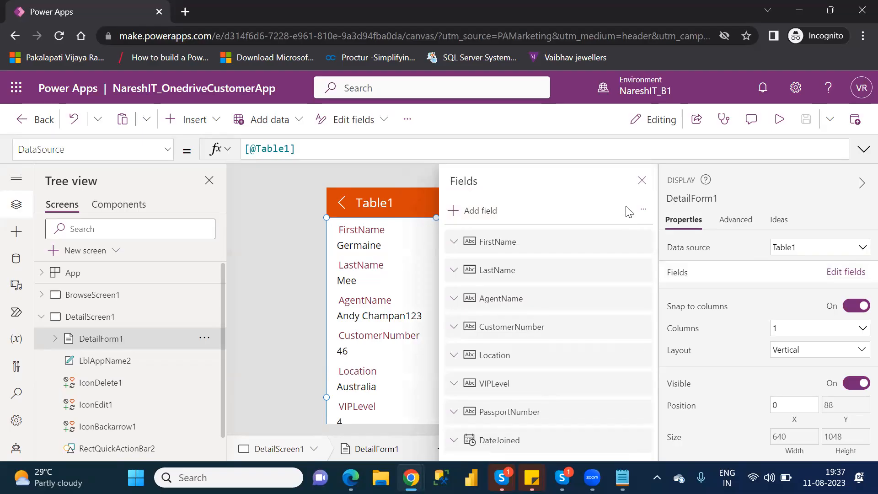
{"action": "left_click", "coordinate": [643, 214]}
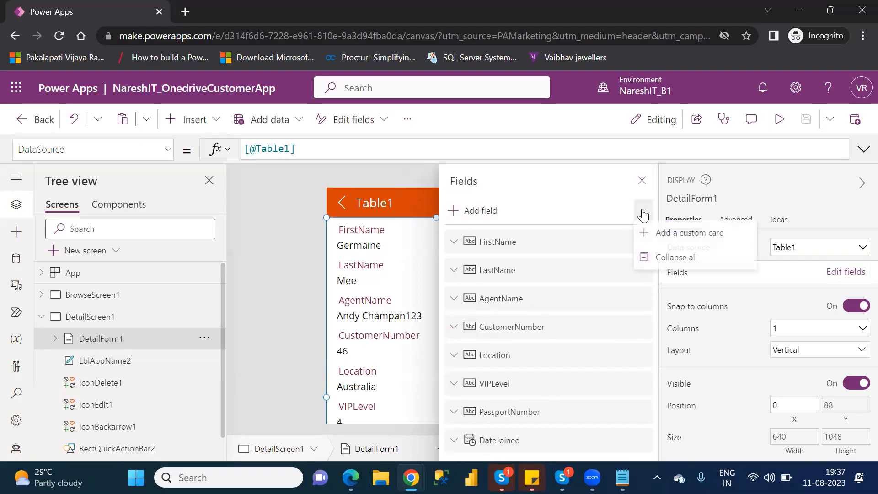
{"action": "left_click", "coordinate": [670, 234]}
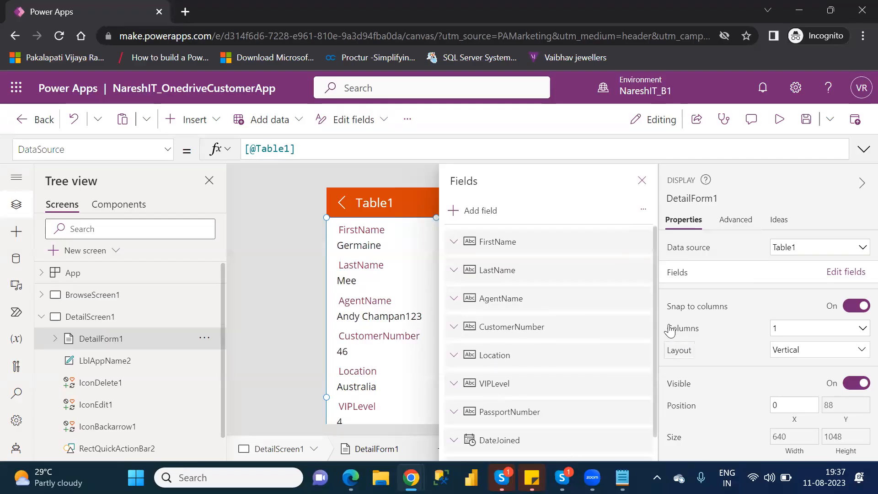
{"action": "scroll", "coordinate": [659, 376], "scroll_direction": "down", "scroll_amount": 2}
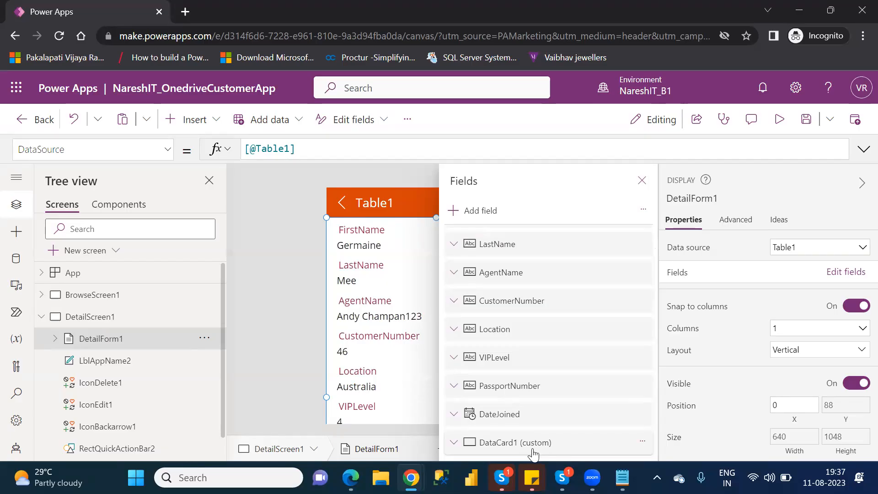
{"action": "left_click_drag", "start_coordinate": [533, 454], "coordinate": [534, 276]}
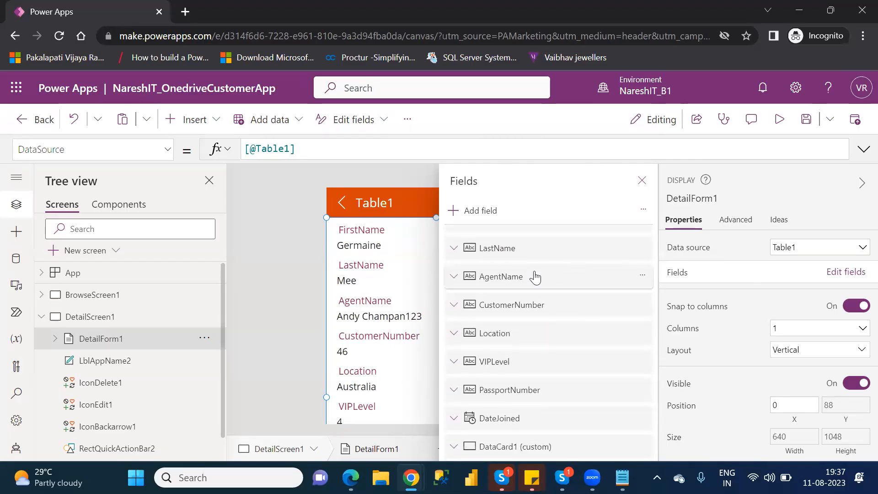
{"action": "left_click", "coordinate": [642, 181]}
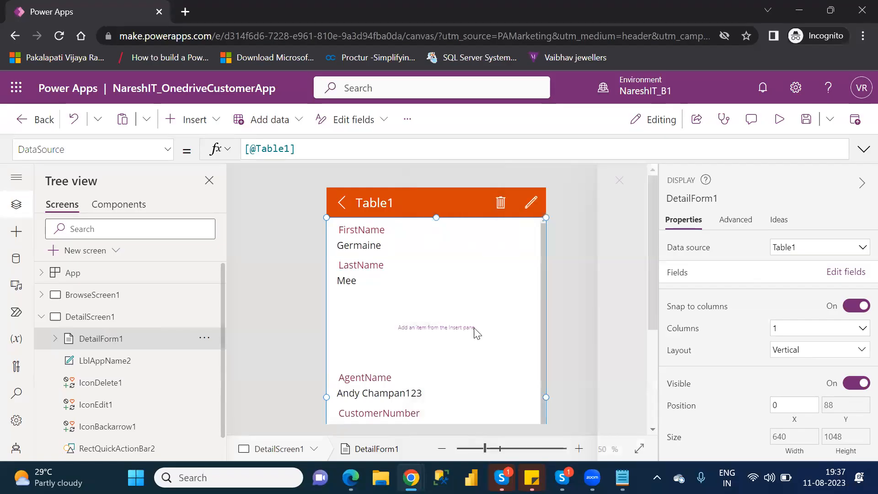
Reduce the custom card's height to 49 and compare it with the other cards of DetailForm1.
{"action": "left_click", "coordinate": [445, 328]}
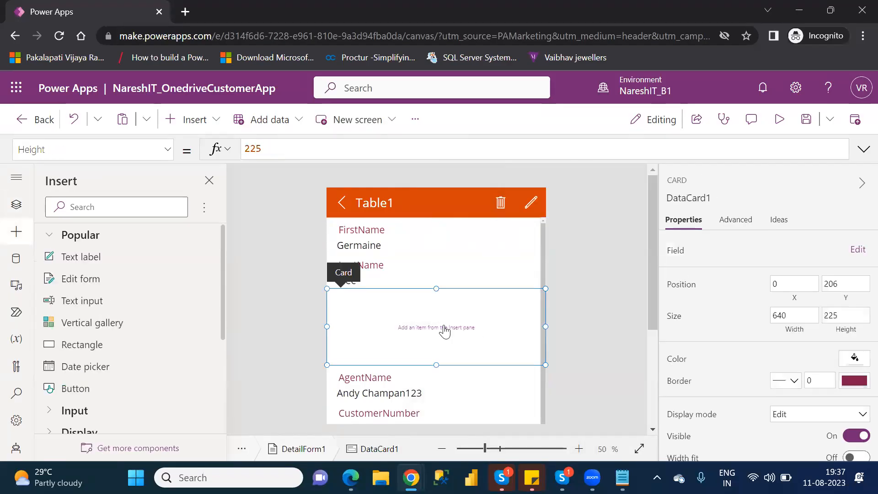
{"action": "left_click_drag", "start_coordinate": [435, 355], "coordinate": [435, 304]}
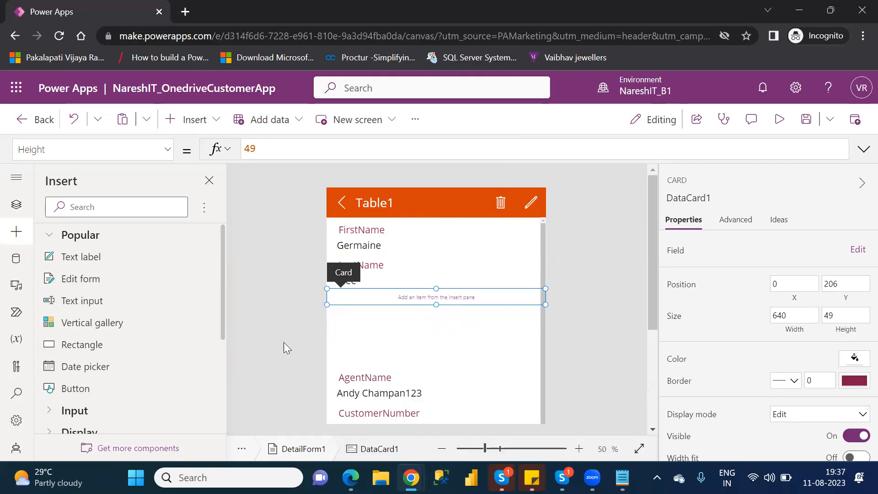
{"action": "left_click", "coordinate": [16, 205]}
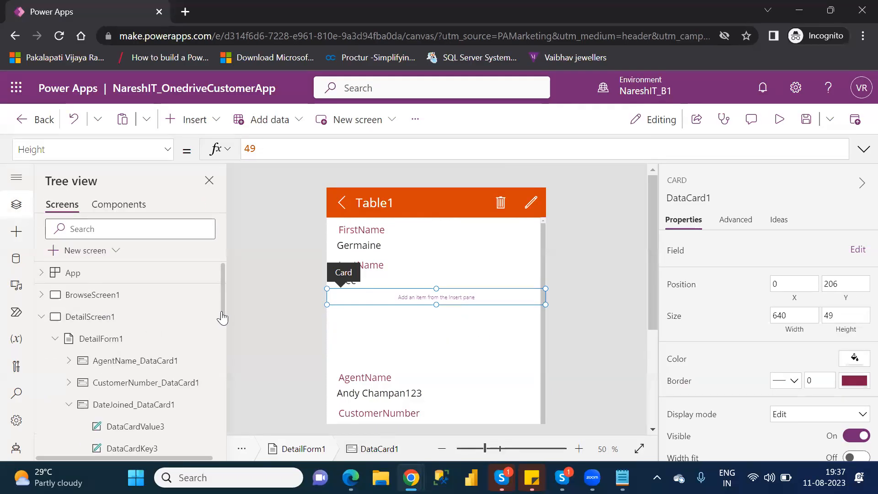
{"action": "left_click_drag", "start_coordinate": [227, 348], "coordinate": [230, 338]}
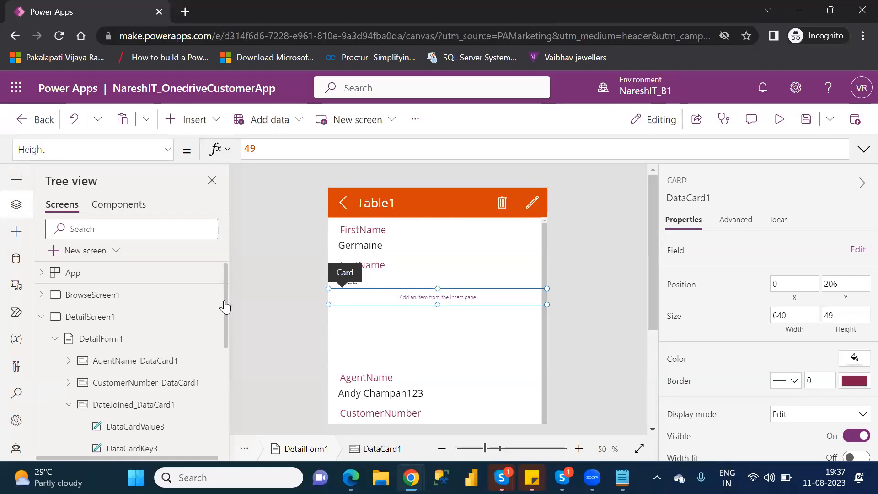
{"action": "left_click", "coordinate": [150, 410]}
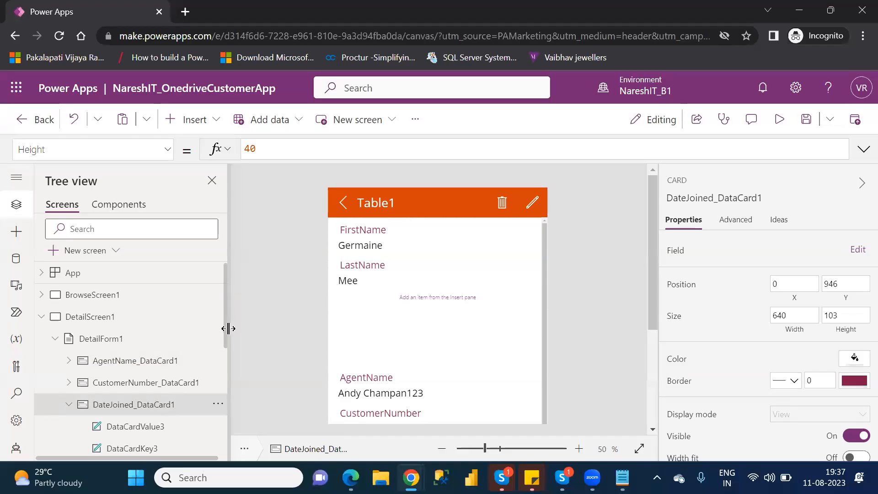
{"action": "scroll", "coordinate": [225, 341], "scroll_direction": "down", "scroll_amount": 5}
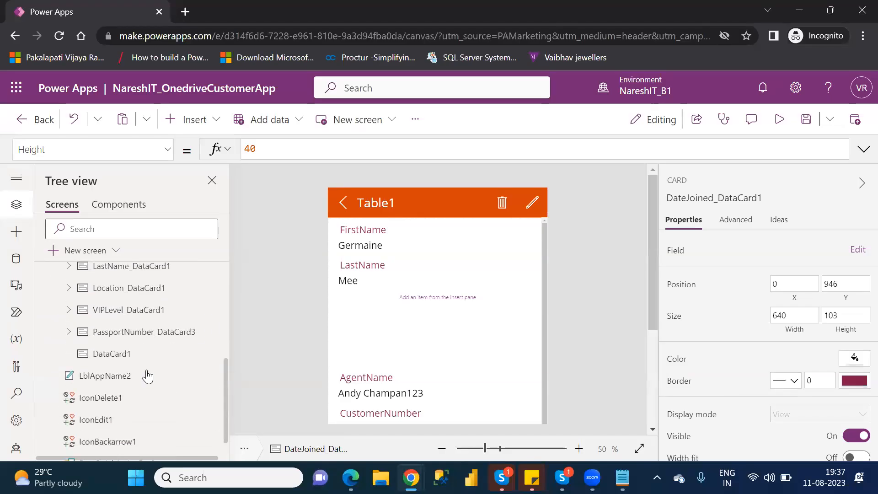
{"action": "left_click", "coordinate": [124, 360]}
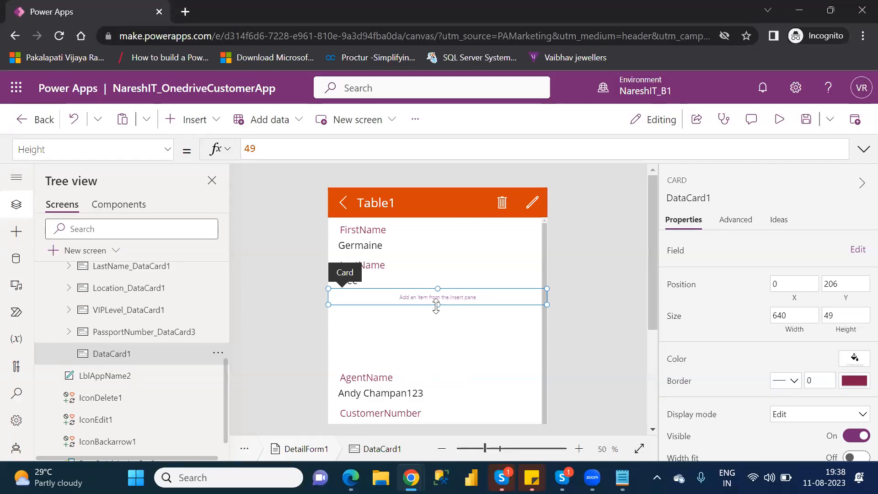
{"action": "left_click", "coordinate": [371, 371]}
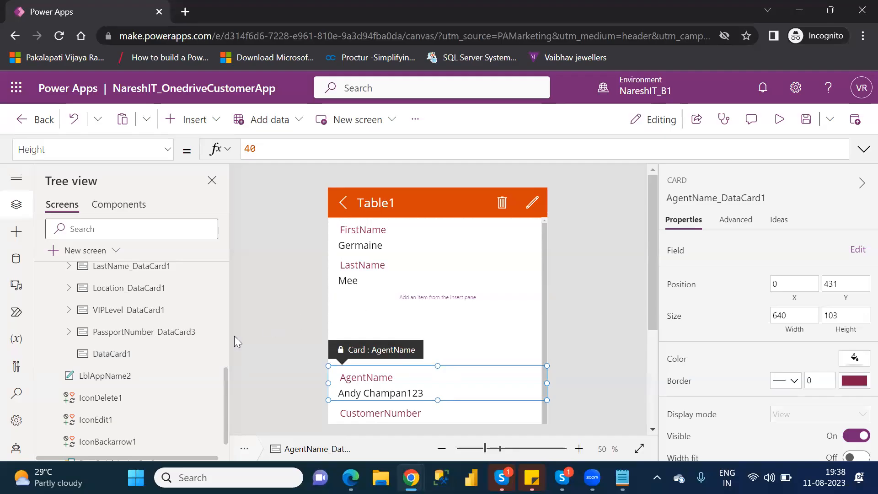
Remove the custom card from DetailForm1's fields.
{"action": "scroll", "coordinate": [224, 300], "scroll_direction": "up", "scroll_amount": 5}
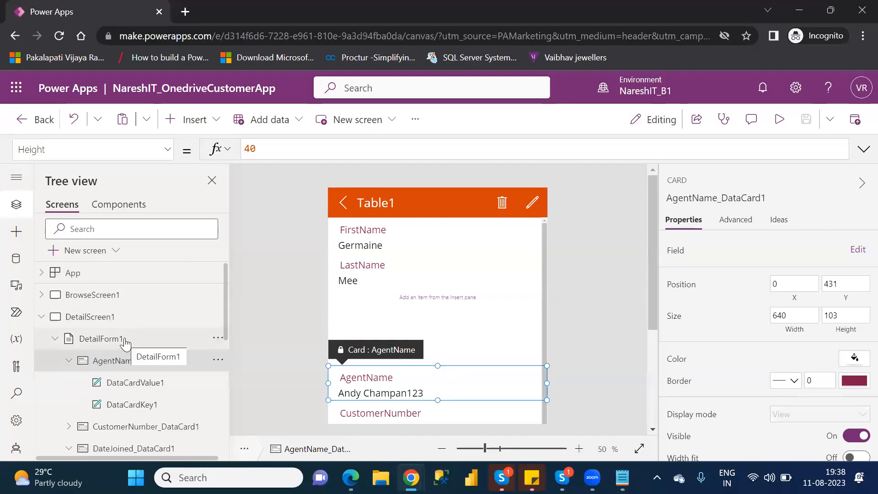
{"action": "left_click", "coordinate": [101, 339]}
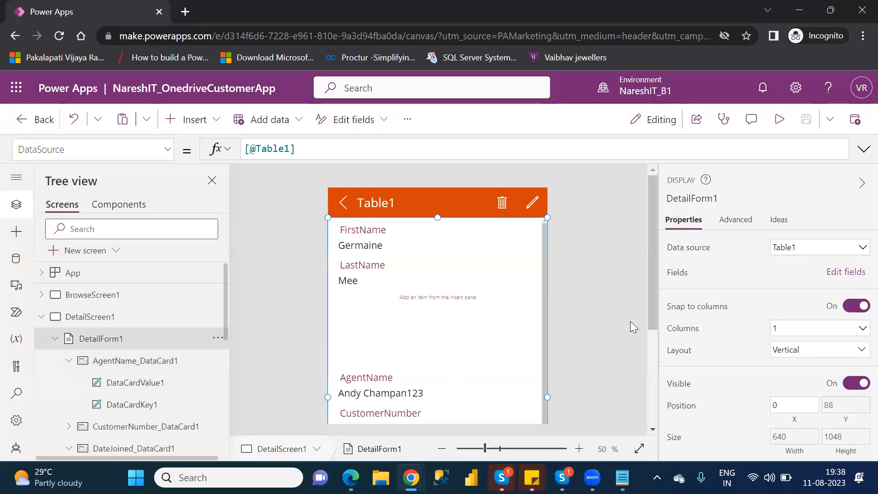
{"action": "left_click", "coordinate": [846, 274]}
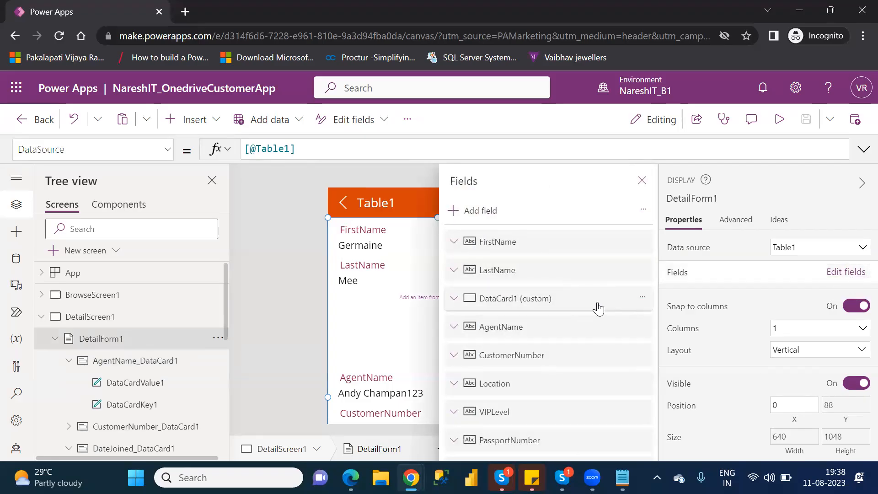
{"action": "left_click", "coordinate": [643, 298]}
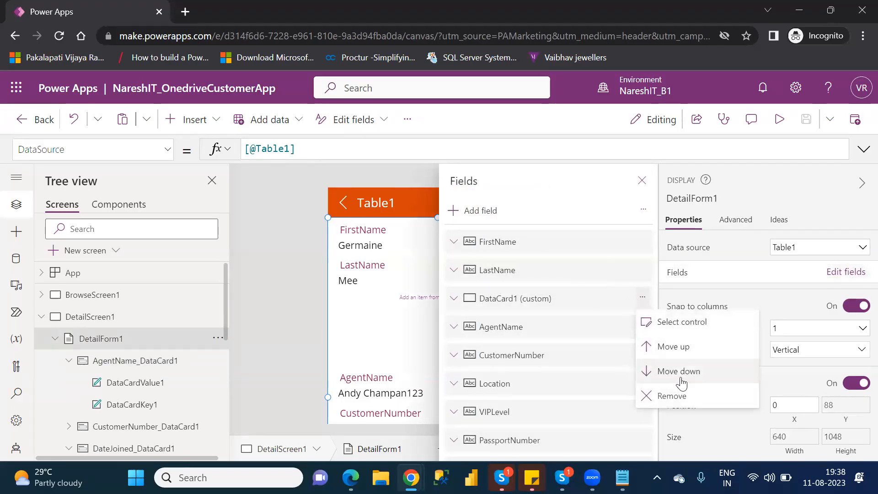
{"action": "left_click", "coordinate": [673, 395]}
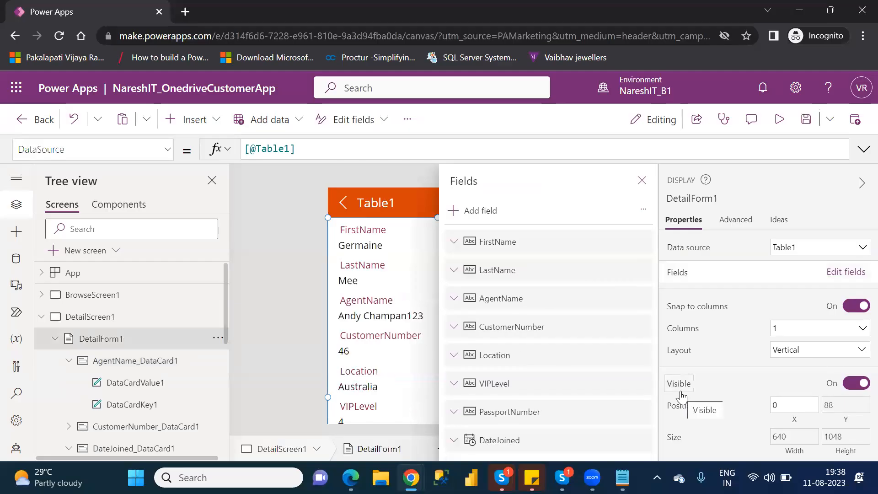
{"action": "left_click", "coordinate": [643, 181]}
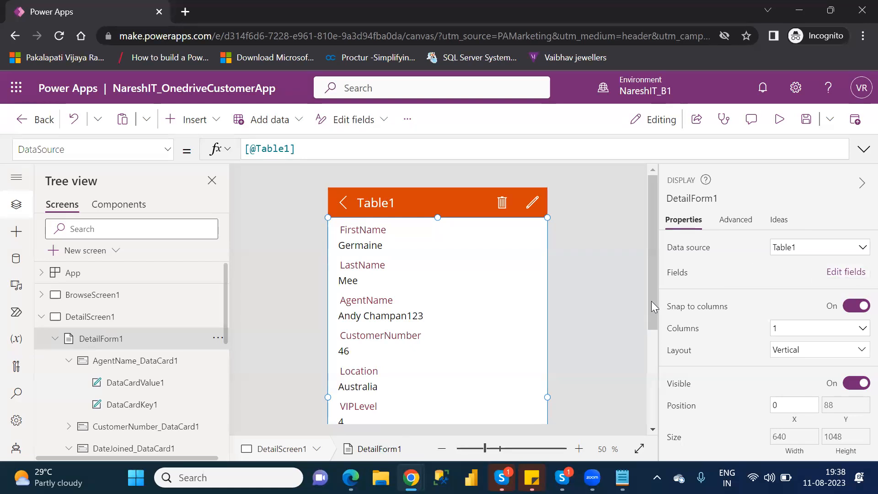
Review the data cards in DetailForm1's hierarchy with AgentName and DateJoined collapsed, and select the AgentName card.
{"action": "mouse_move", "coordinate": [653, 292]}
{"action": "left_mouse_down"}
{"action": "mouse_move", "coordinate": [658, 314]}
{"action": "mouse_move", "coordinate": [657, 305]}
{"action": "left_mouse_up"}
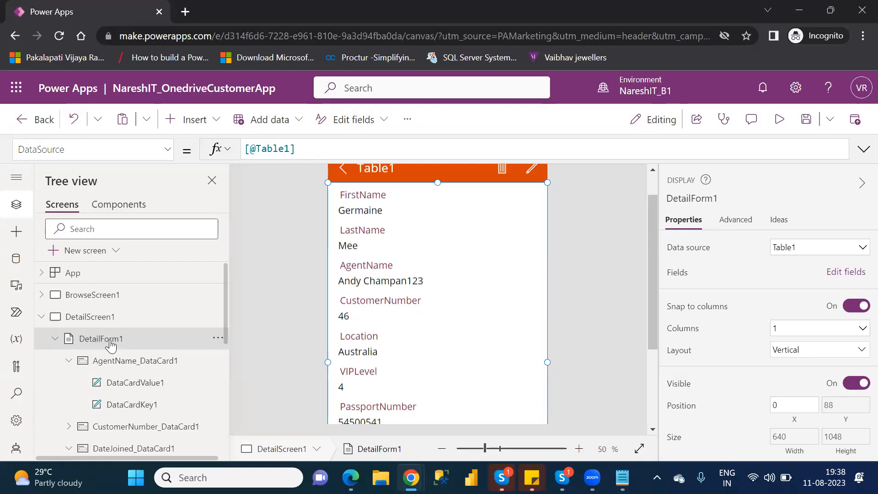
{"action": "left_click", "coordinate": [56, 339]}
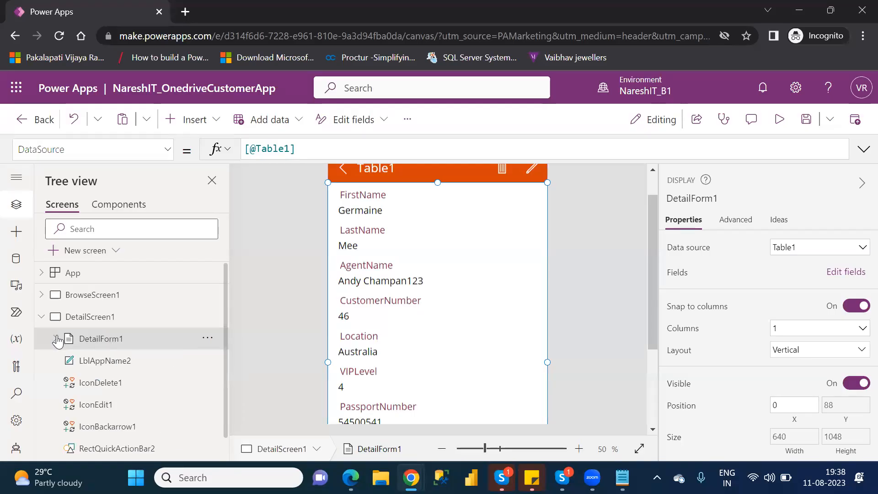
{"action": "left_click", "coordinate": [56, 339]}
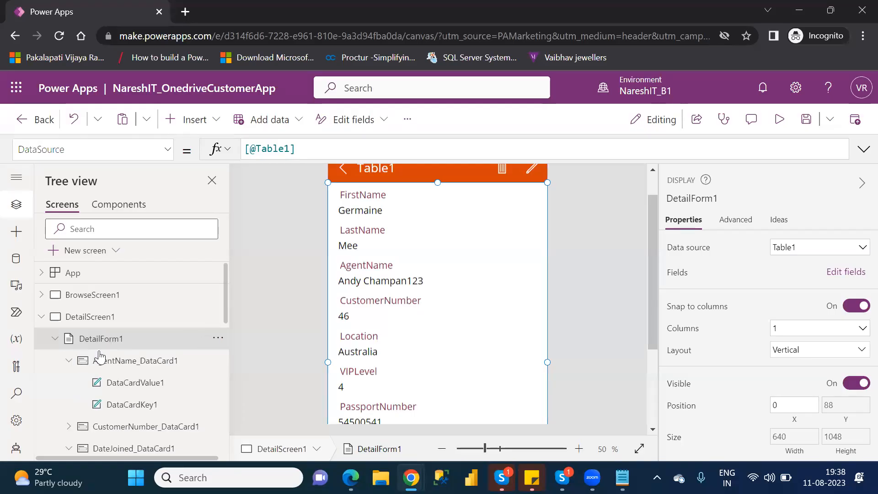
{"action": "left_click", "coordinate": [70, 360]}
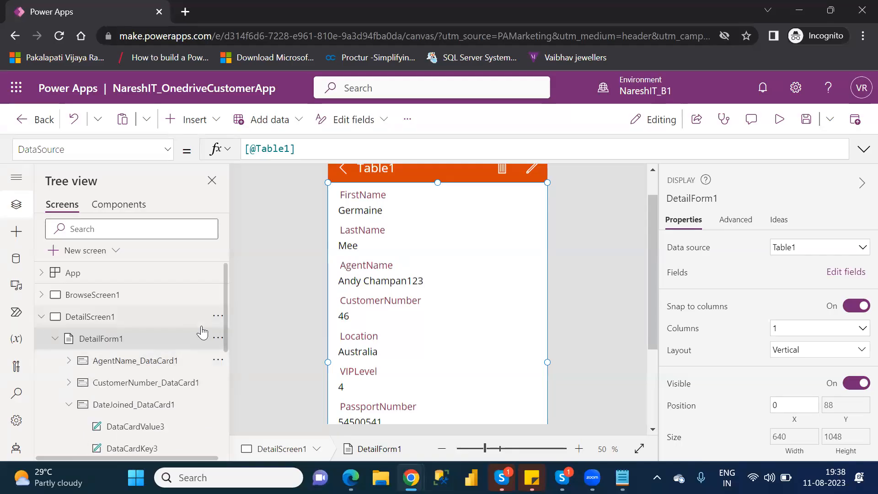
{"action": "left_click", "coordinate": [68, 406]}
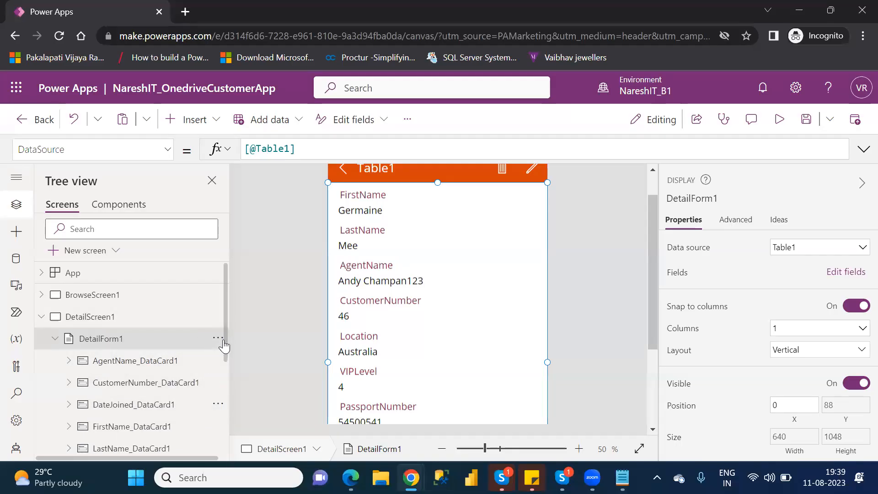
{"action": "scroll", "coordinate": [227, 356], "scroll_direction": "down", "scroll_amount": 2}
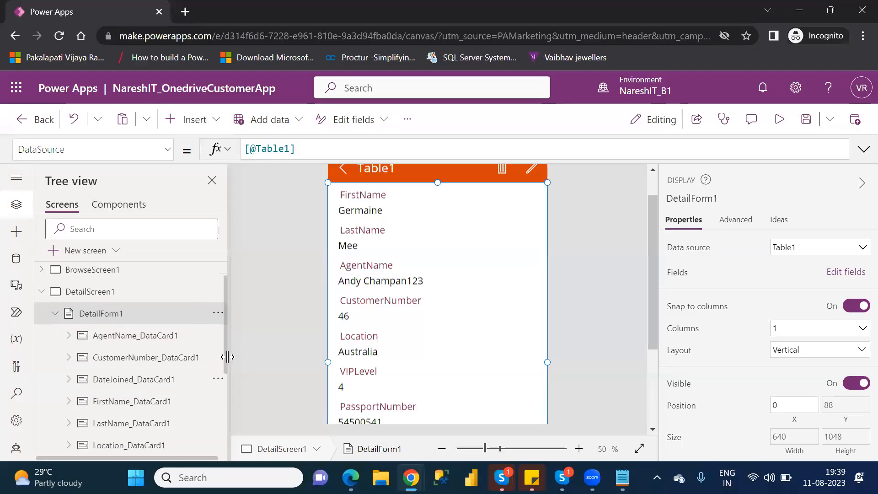
{"action": "scroll", "coordinate": [227, 376], "scroll_direction": "up", "scroll_amount": 1}
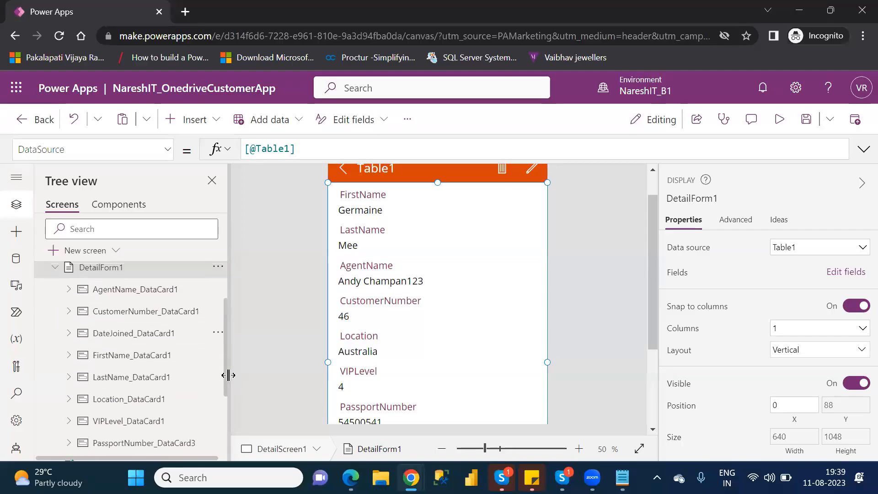
{"action": "left_click", "coordinate": [141, 296]}
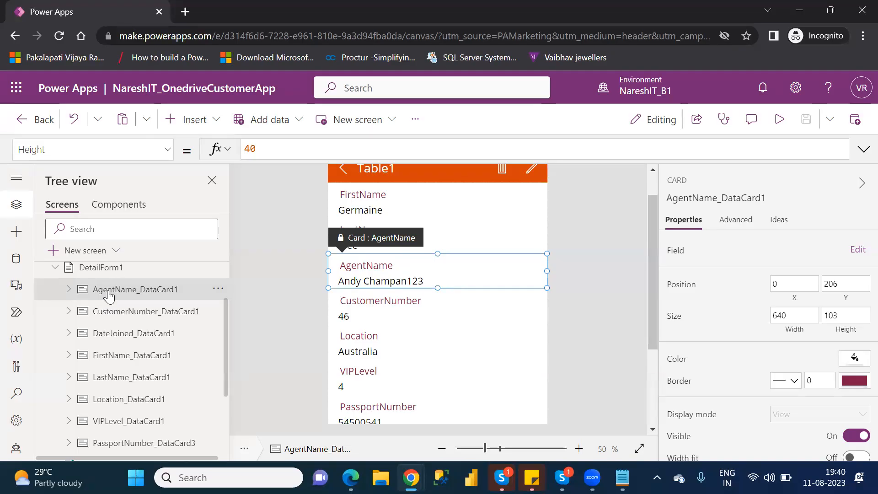
Unlock the AgentName data card so its properties can be changed, and expand it in the hierarchy.
{"action": "left_click", "coordinate": [736, 221]}
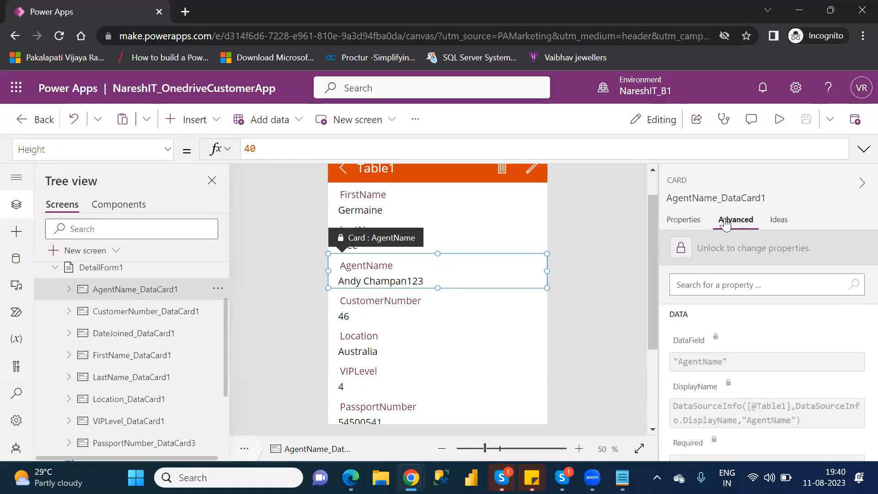
{"action": "left_click", "coordinate": [681, 250]}
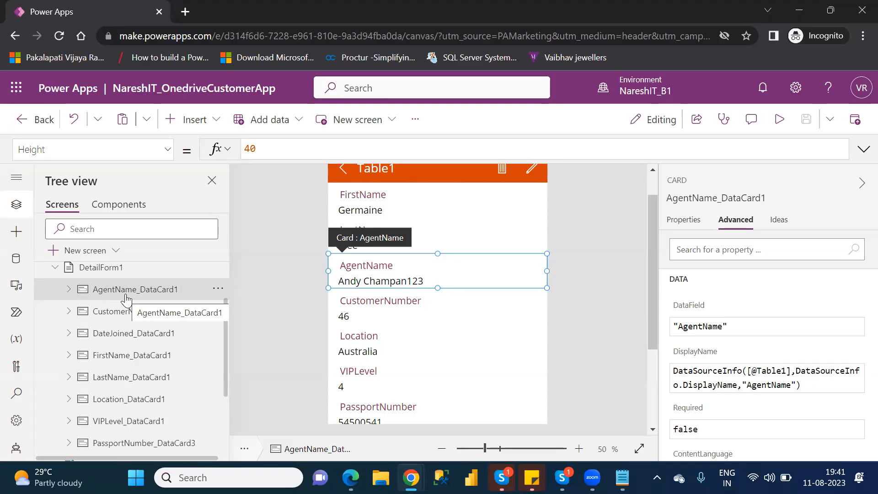
{"action": "left_click", "coordinate": [69, 290]}
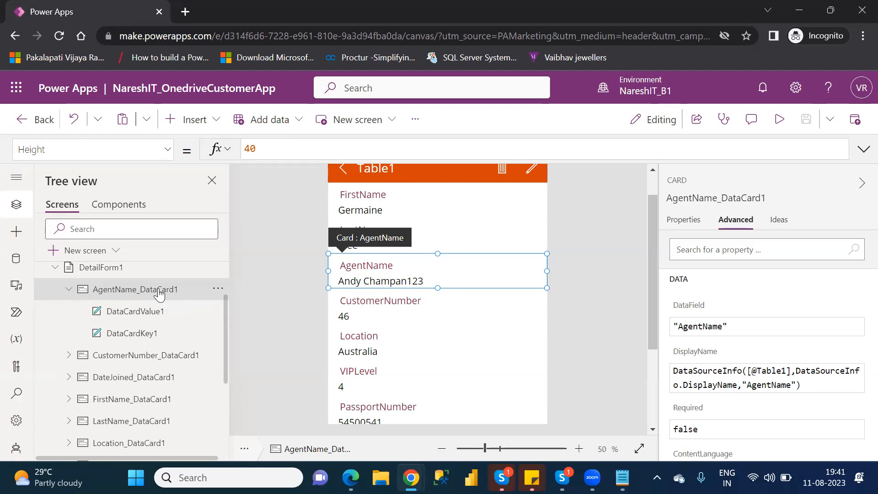
Examine the DataCardValue1 and DataCardKey1 labels inside the AgentName card, comparing their Text formulas with the parent card's properties.
{"action": "left_click", "coordinate": [147, 317]}
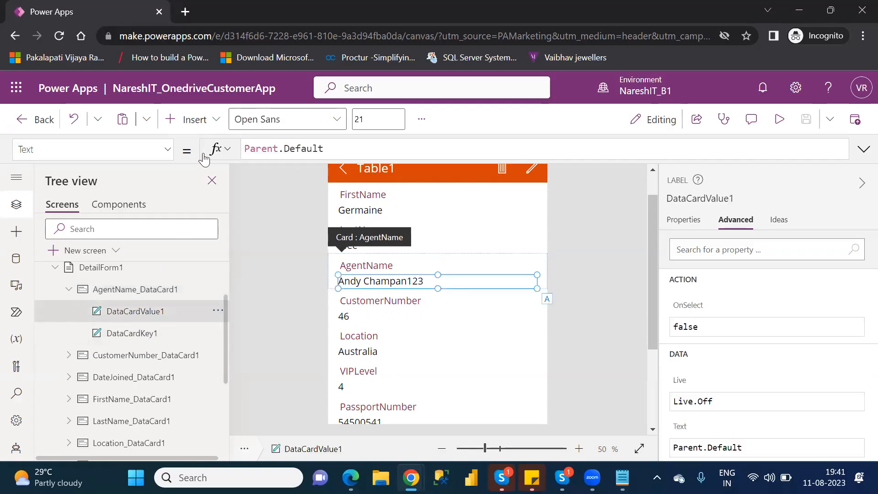
{"action": "left_click", "coordinate": [200, 123]}
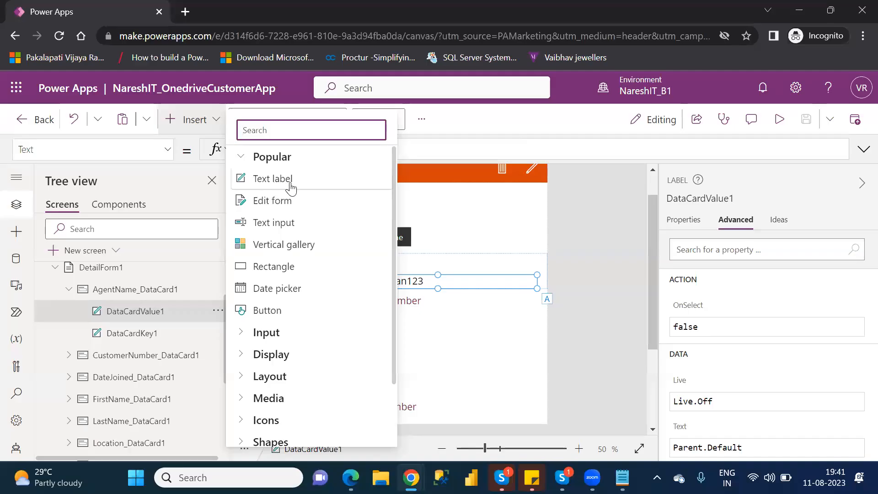
{"action": "left_click", "coordinate": [147, 333]}
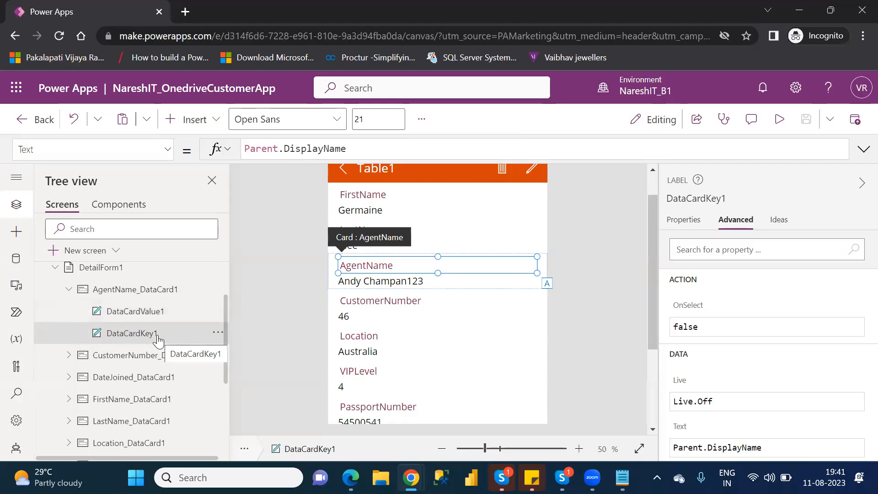
{"action": "left_click", "coordinate": [151, 295]}
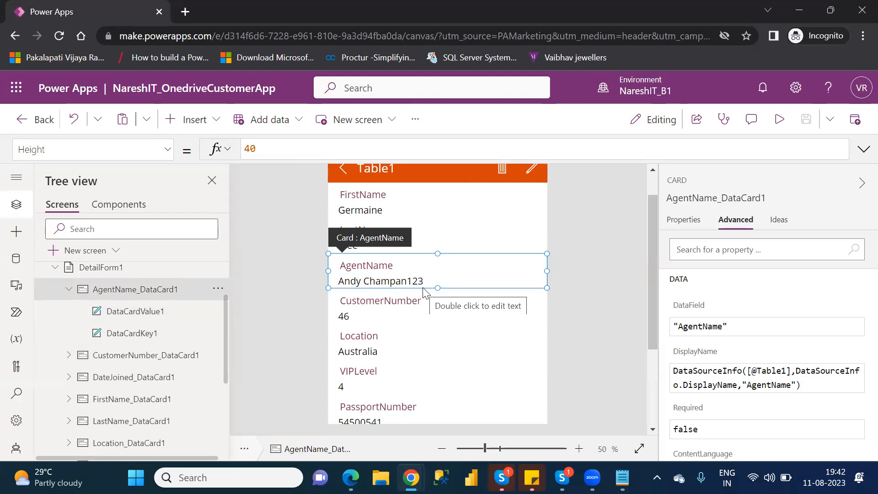
{"action": "left_click", "coordinate": [168, 314]}
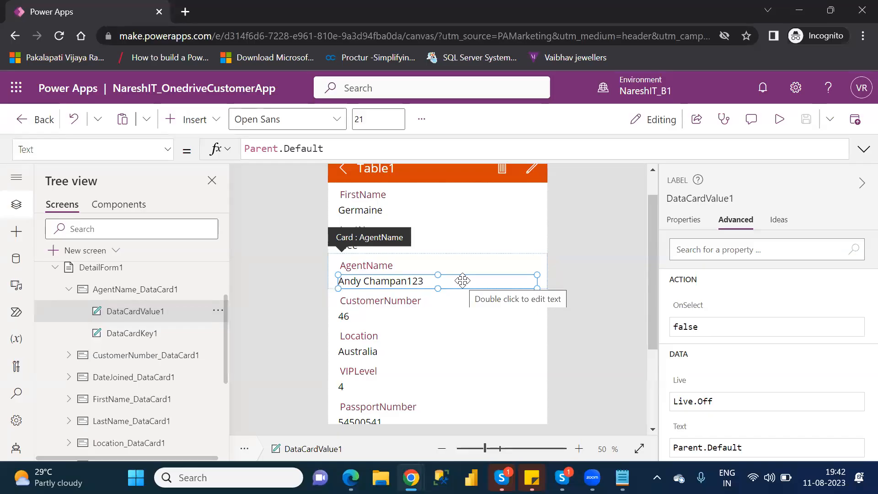
{"action": "left_click", "coordinate": [133, 339]}
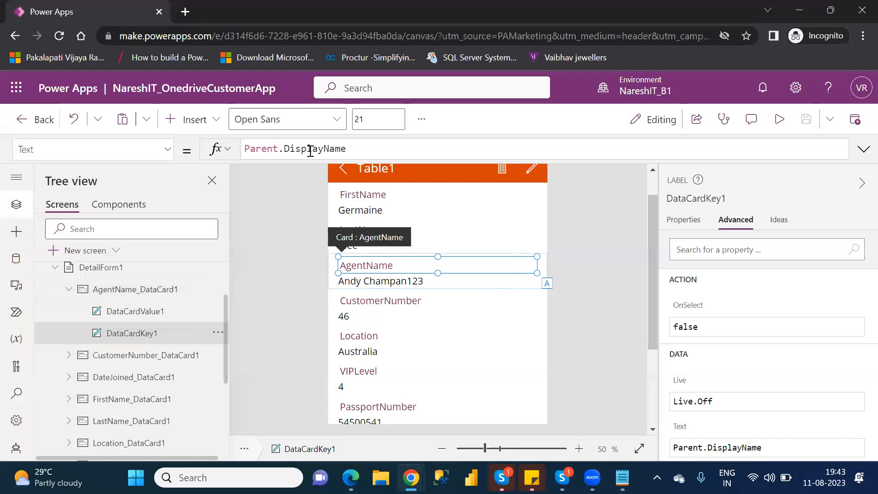
{"action": "left_click_drag", "start_coordinate": [314, 149], "coordinate": [245, 149]}
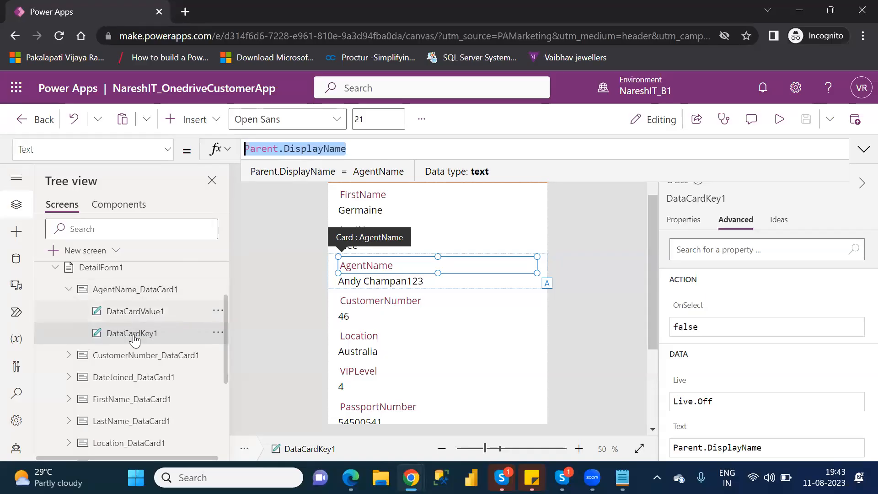
{"action": "left_click", "coordinate": [154, 291]}
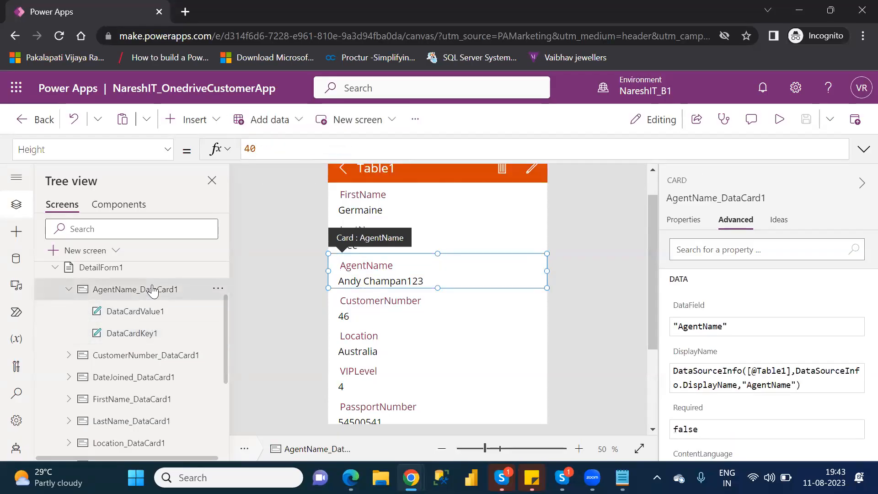
{"action": "left_click", "coordinate": [142, 338]}
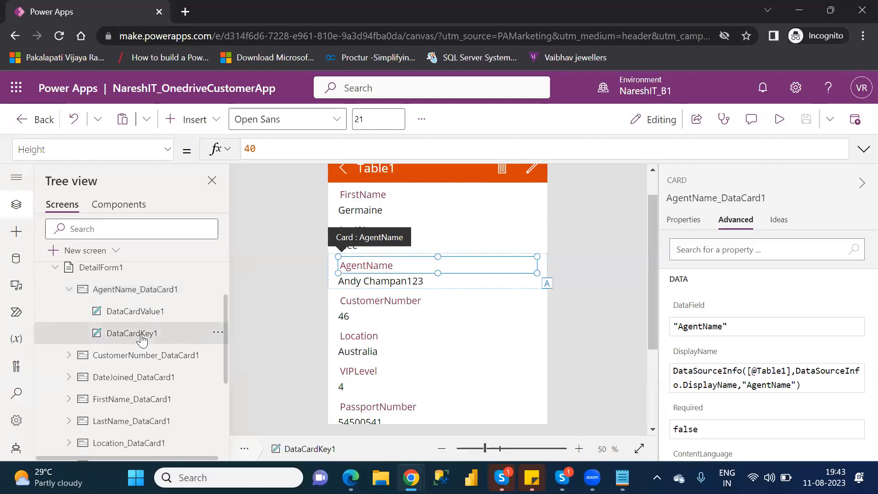
{"action": "left_click", "coordinate": [134, 320]}
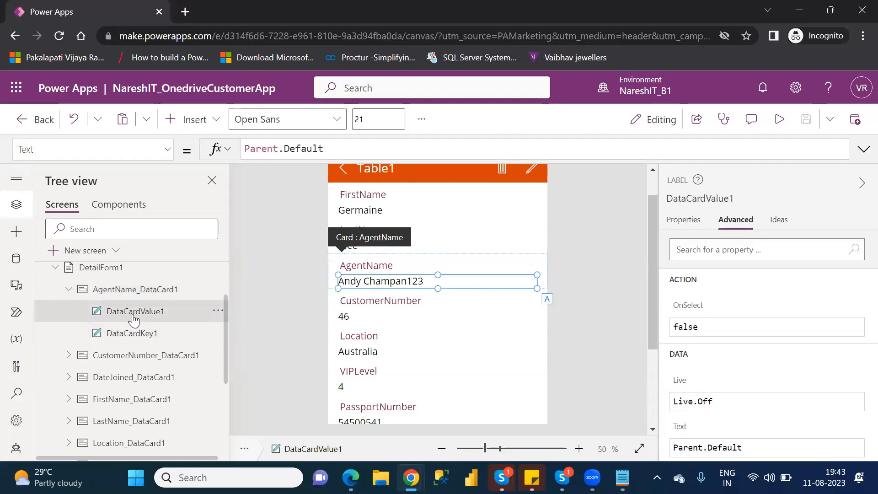
Replace the Text formula of the AgentName card's DataCardKey1 label with "Agent Name".
{"action": "left_click", "coordinate": [150, 340]}
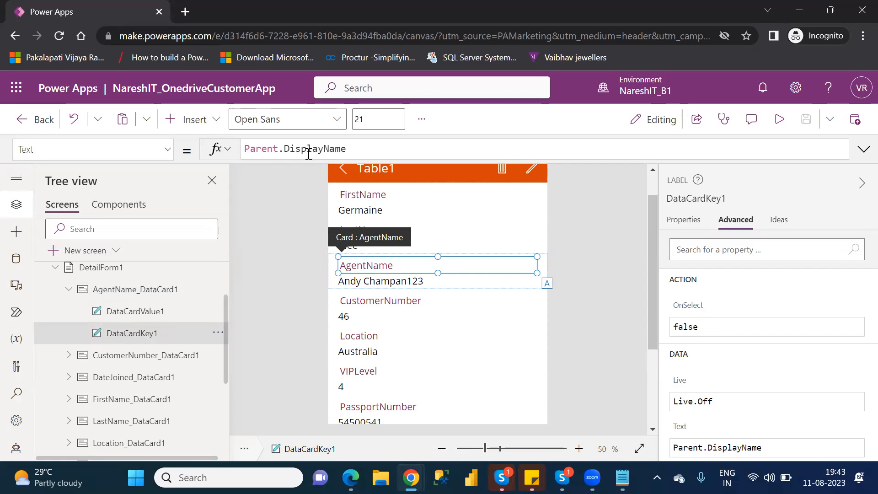
{"action": "left_click_drag", "start_coordinate": [356, 152], "coordinate": [247, 151]}
{"action": "left_click", "coordinate": [247, 152]}
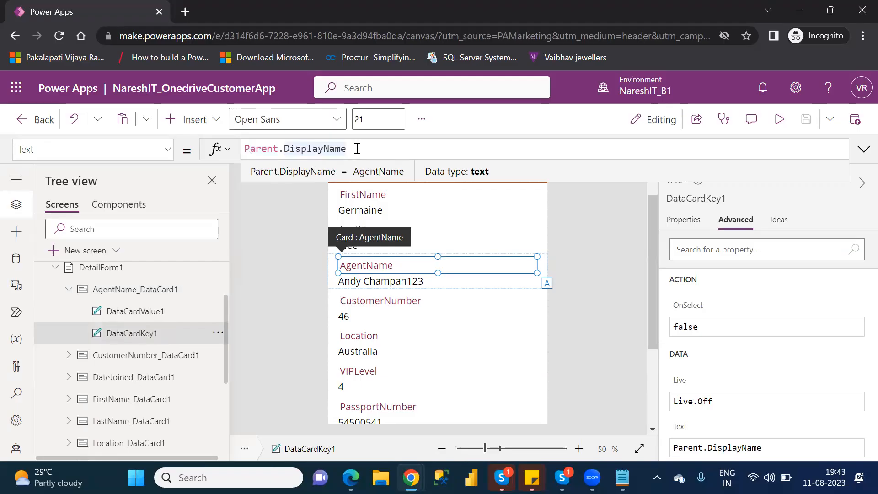
{"action": "left_click_drag", "start_coordinate": [359, 148], "coordinate": [248, 150]}
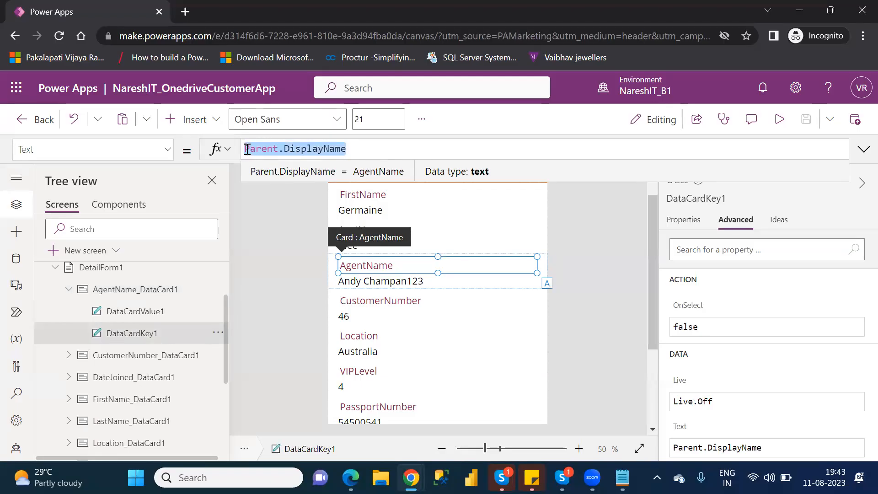
{"action": "key", "text": "BackSpace"}
{"action": "type", "text": "\"\""}
{"action": "type", "text": "Age"}
{"action": "type", "text": "nt Name"}
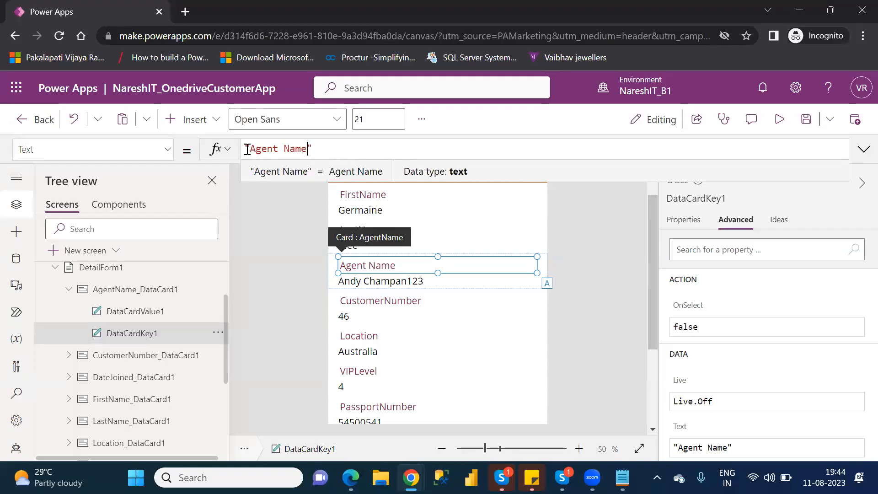
Undo the Text change on DataCardKey1 to restore Parent.DisplayName.
{"action": "key", "text": "End"}
{"action": "key", "text": "ctrl+z"}
{"action": "key", "text": "ctrl+z"}
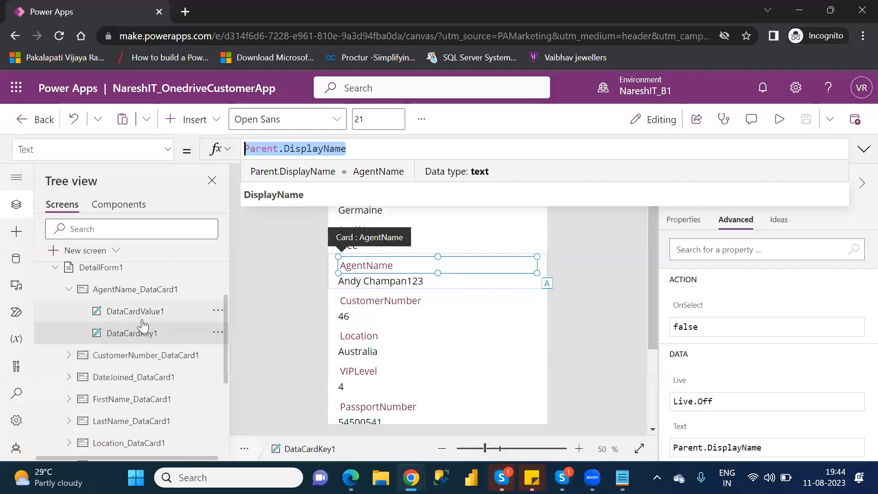
Compare DataCardKey1's Text formula with its parent AgentName card and show the card's DisplayName property.
{"action": "left_click", "coordinate": [121, 291]}
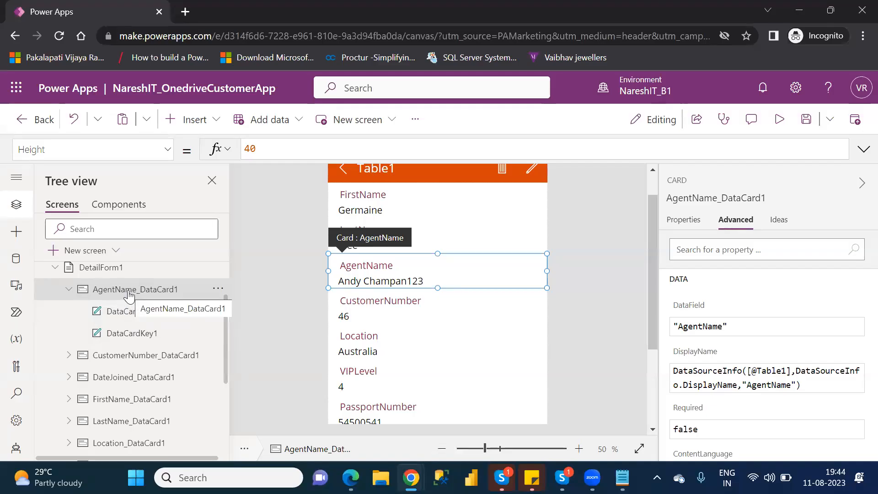
{"action": "left_click", "coordinate": [140, 341]}
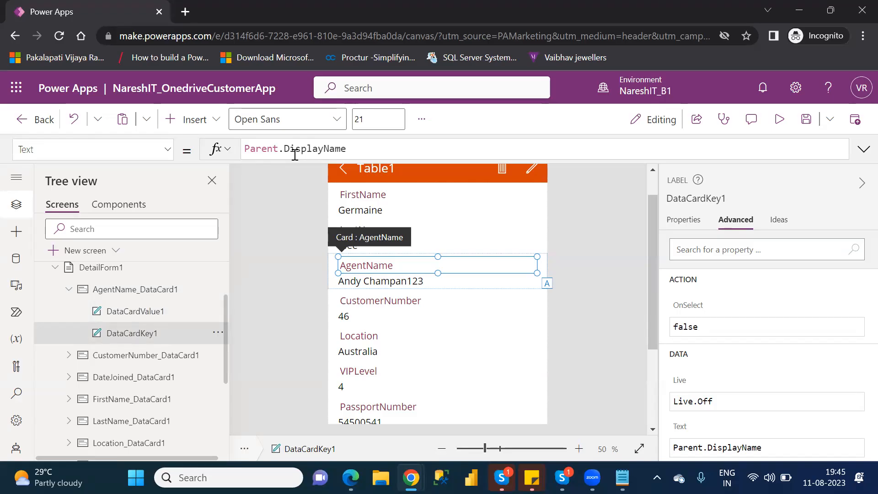
{"action": "left_click", "coordinate": [111, 291]}
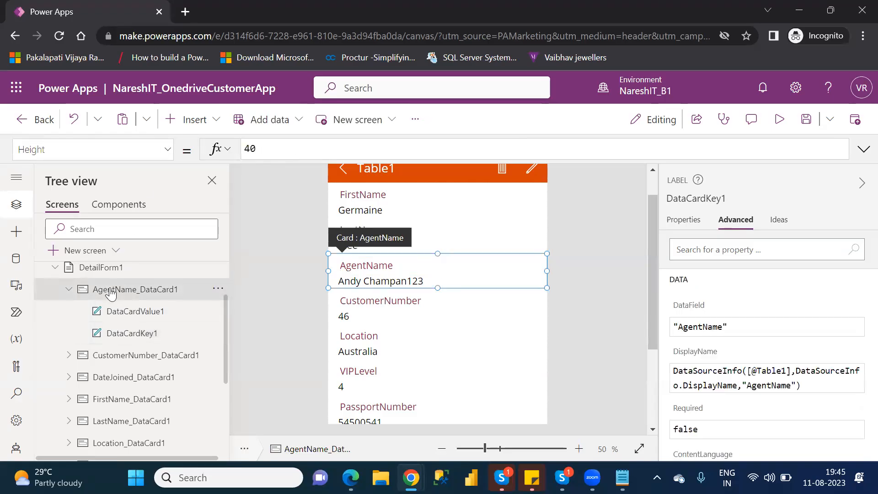
{"action": "left_click", "coordinate": [137, 339]}
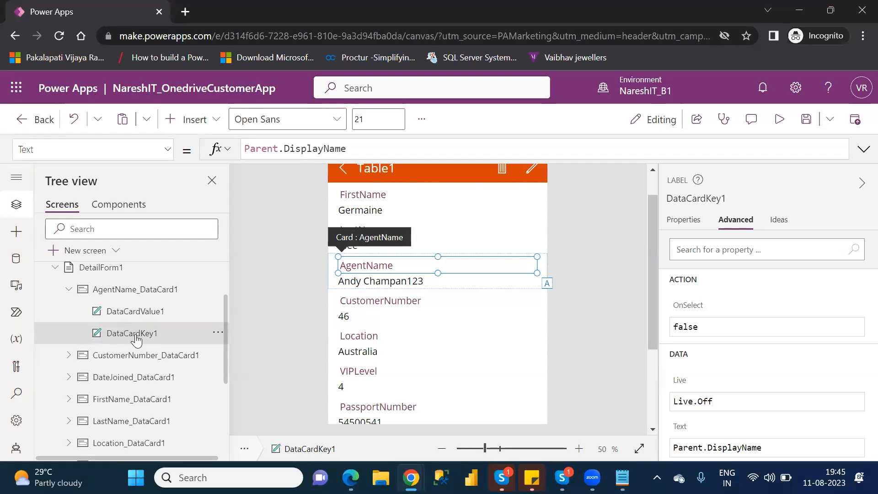
{"action": "left_click", "coordinate": [140, 289]}
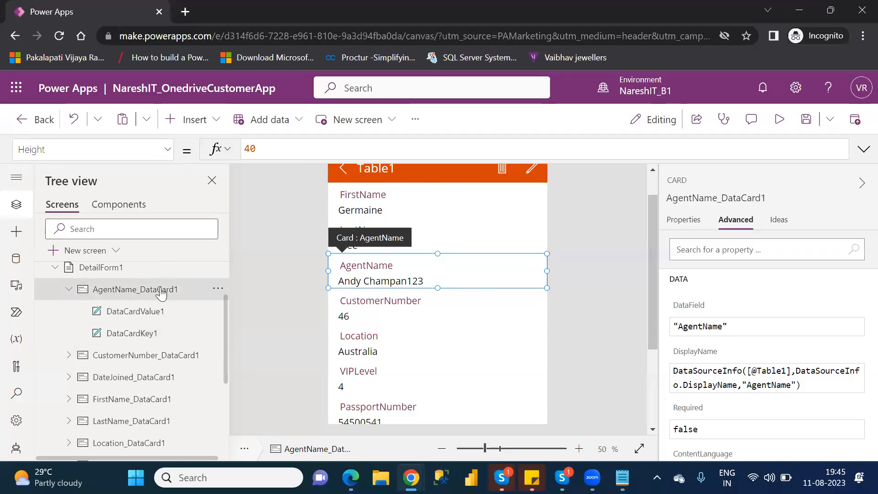
{"action": "left_click", "coordinate": [168, 151]}
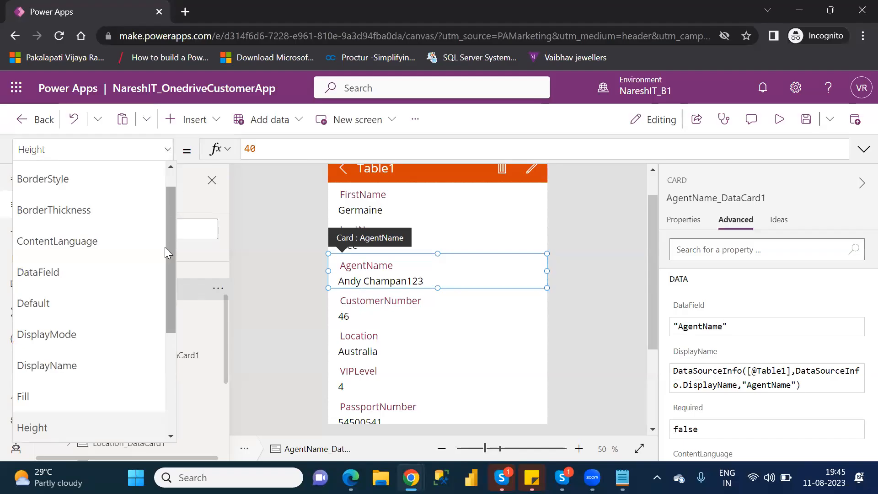
{"action": "left_click", "coordinate": [75, 365]}
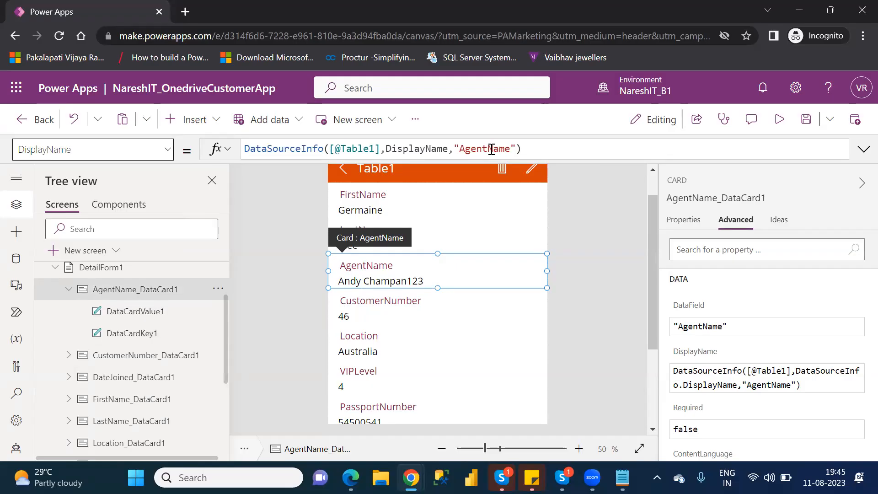
Review the Parent.DisplayName formula of DataCardKey1 and look through the label's available properties.
{"action": "left_click", "coordinate": [125, 337]}
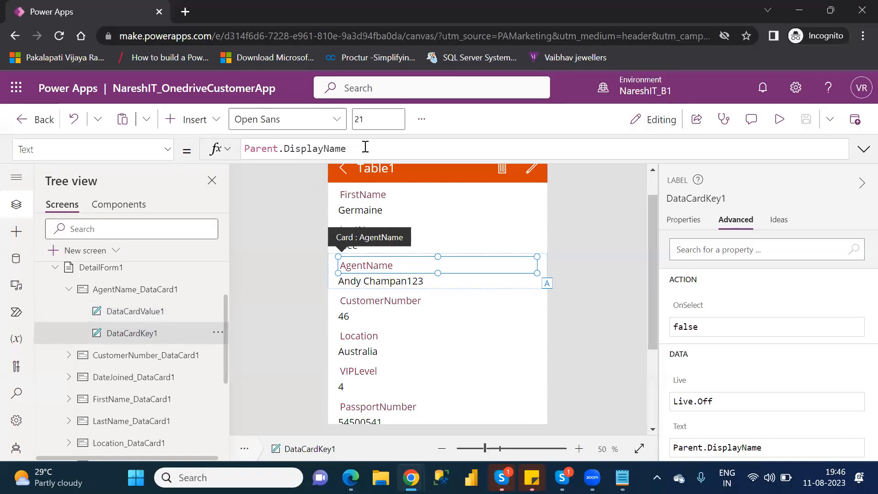
{"action": "left_click_drag", "start_coordinate": [346, 149], "coordinate": [243, 152]}
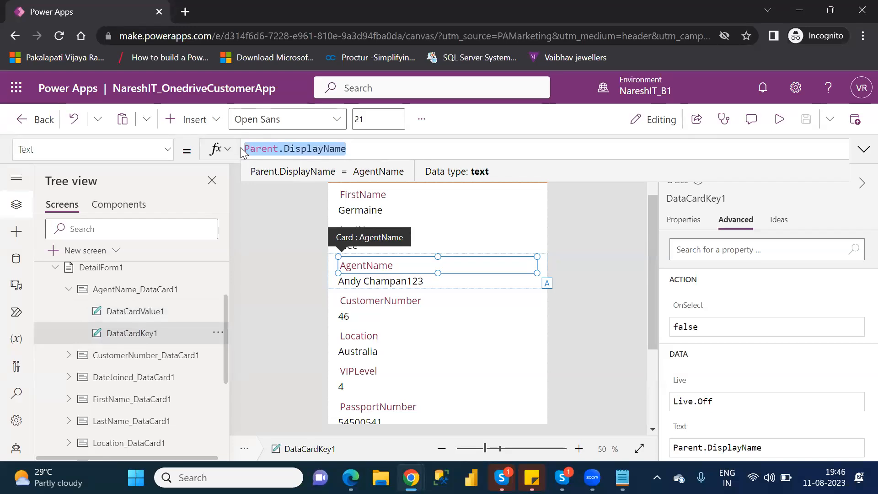
{"action": "left_click", "coordinate": [168, 151]}
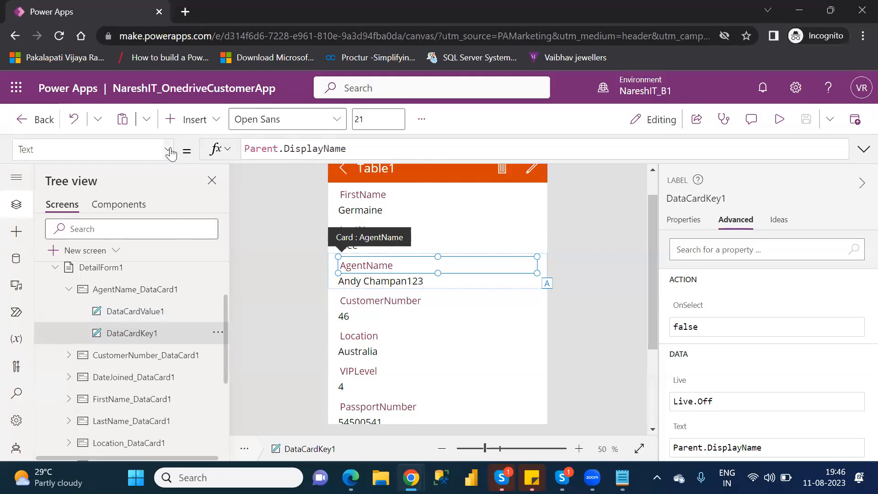
{"action": "left_click", "coordinate": [249, 282]}
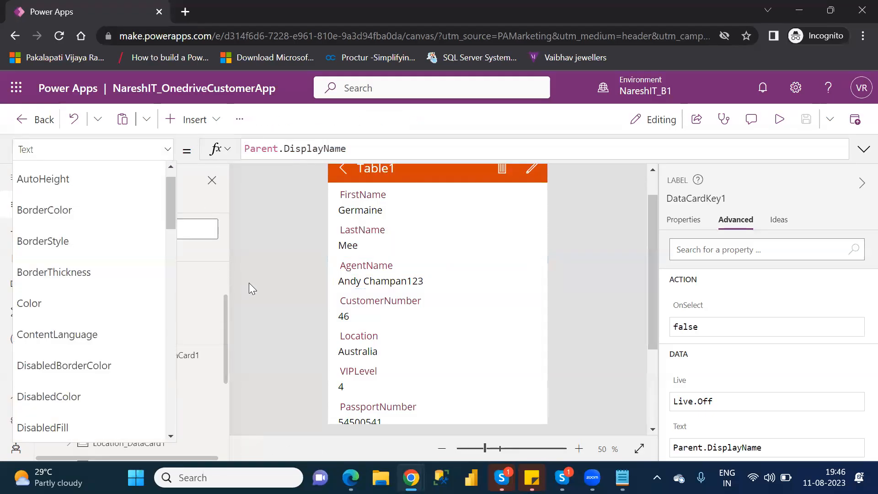
Try the column name "Agent Name" in the AgentName card's DisplayName formula, and revert it to "AgentName".
{"action": "left_click", "coordinate": [165, 289]}
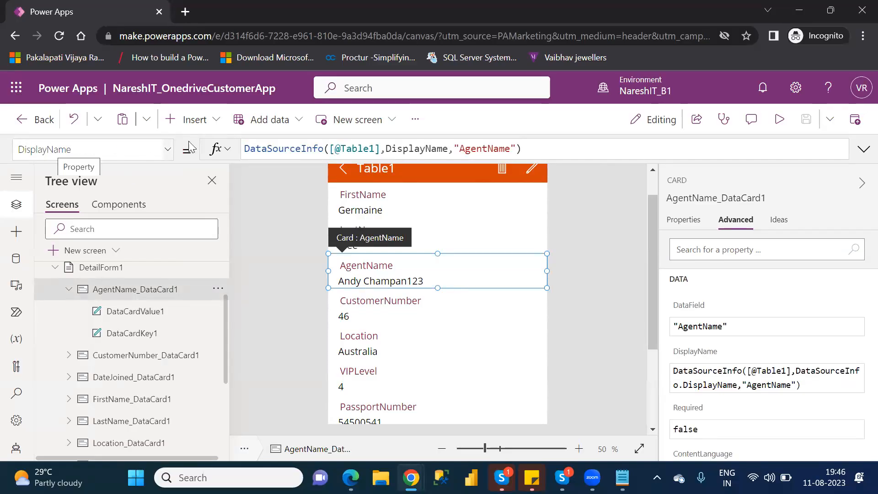
{"action": "left_click", "coordinate": [488, 147]}
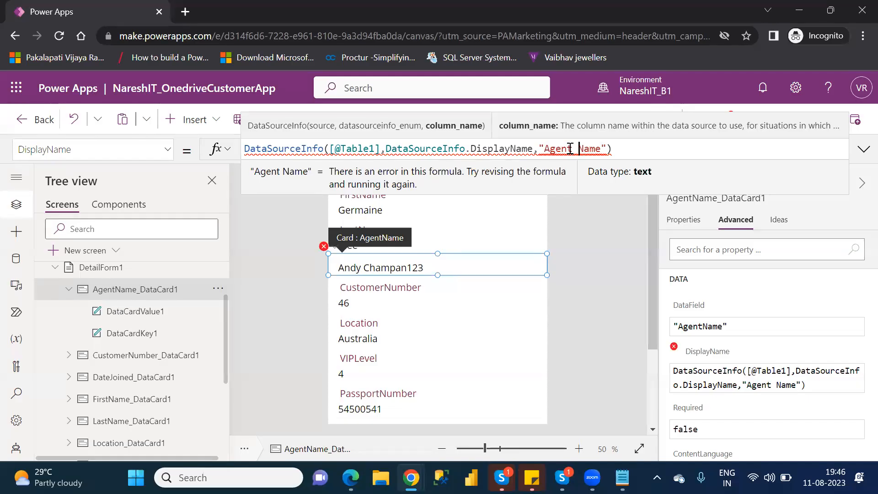
{"action": "key", "text": "BackSpace"}
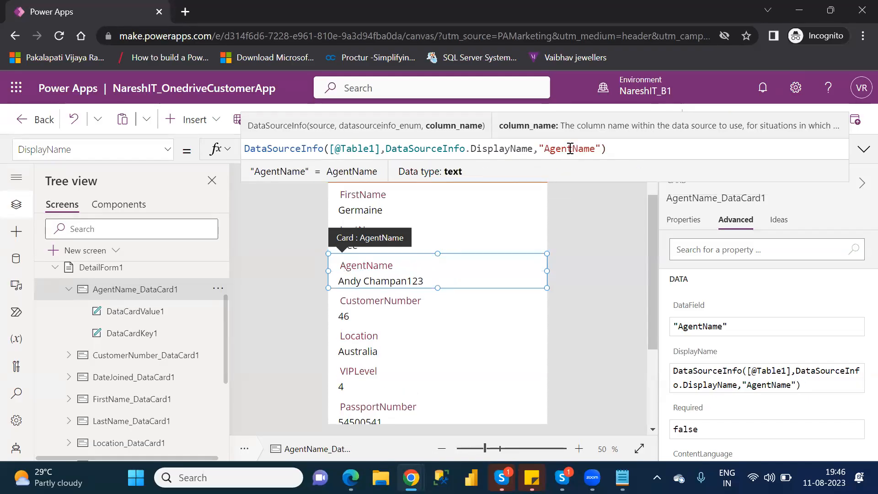
Review the AgentName card's DisplayMode and DisplayName formulas and show the card's general properties.
{"action": "left_click", "coordinate": [167, 152]}
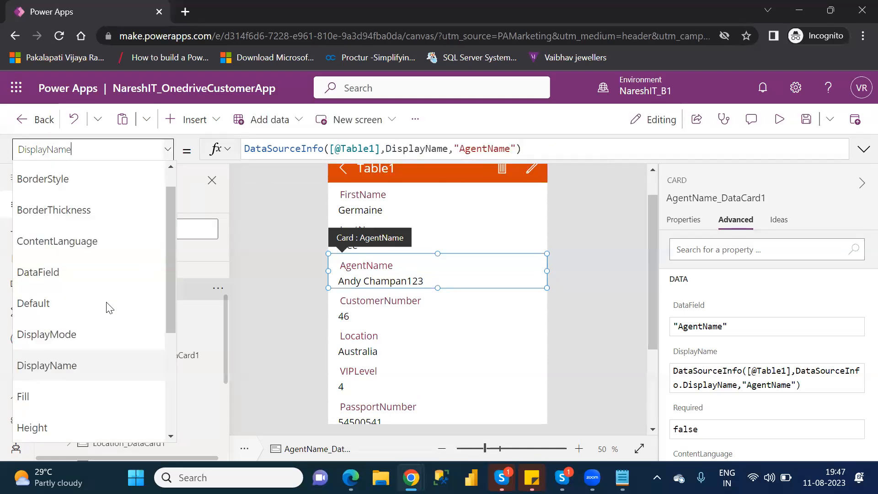
{"action": "left_click", "coordinate": [82, 336]}
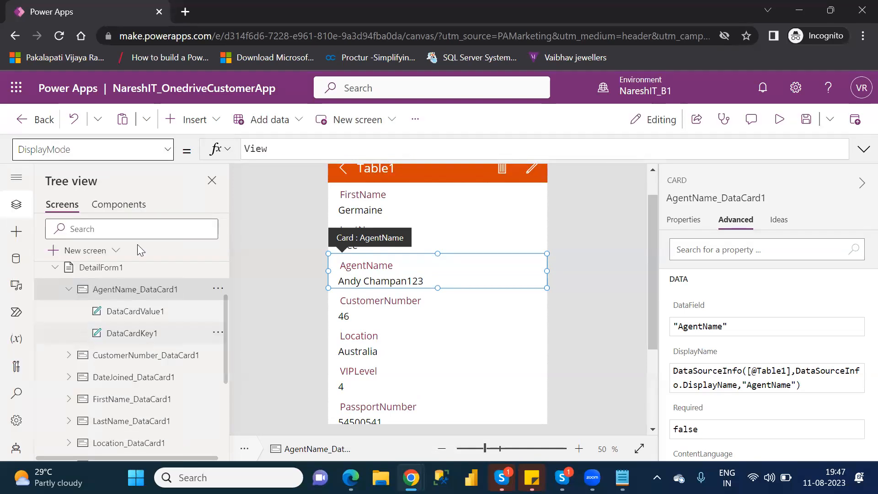
{"action": "left_click", "coordinate": [162, 151]}
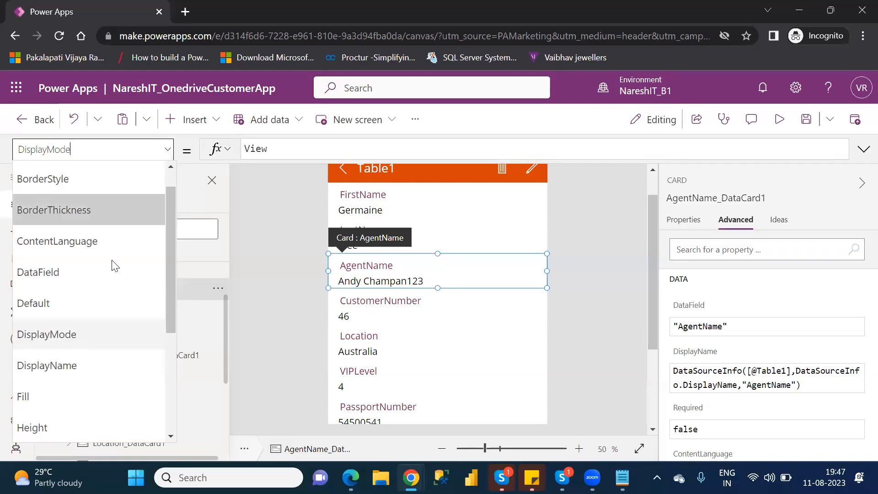
{"action": "left_click", "coordinate": [63, 366]}
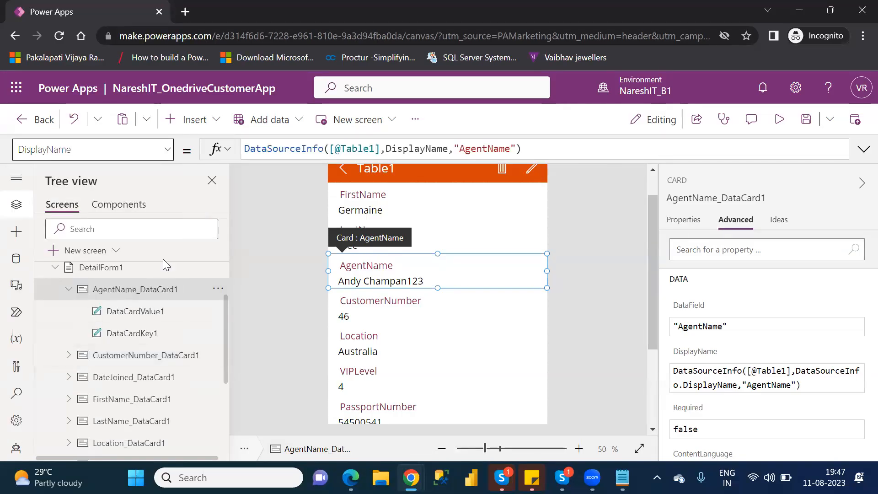
{"action": "left_click", "coordinate": [684, 221]}
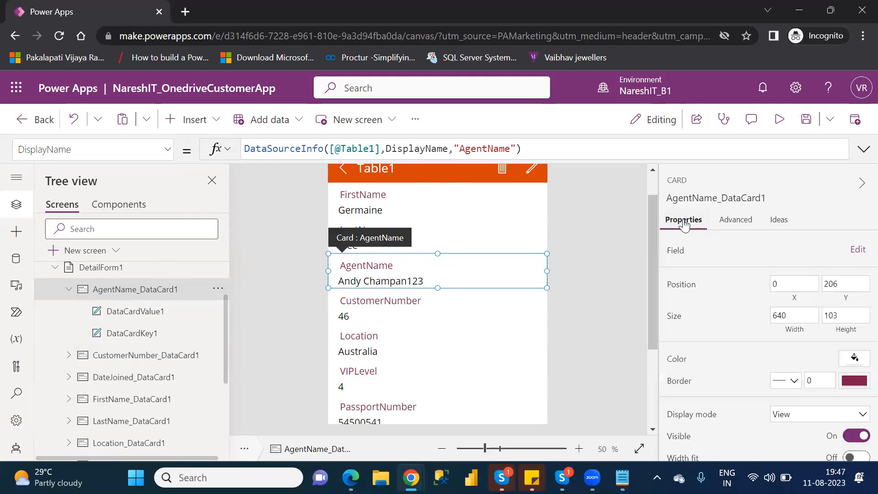
Try adding a space to the column name in the AgentName card's DisplayName formula, and restore "AgentName".
{"action": "left_click", "coordinate": [489, 148]}
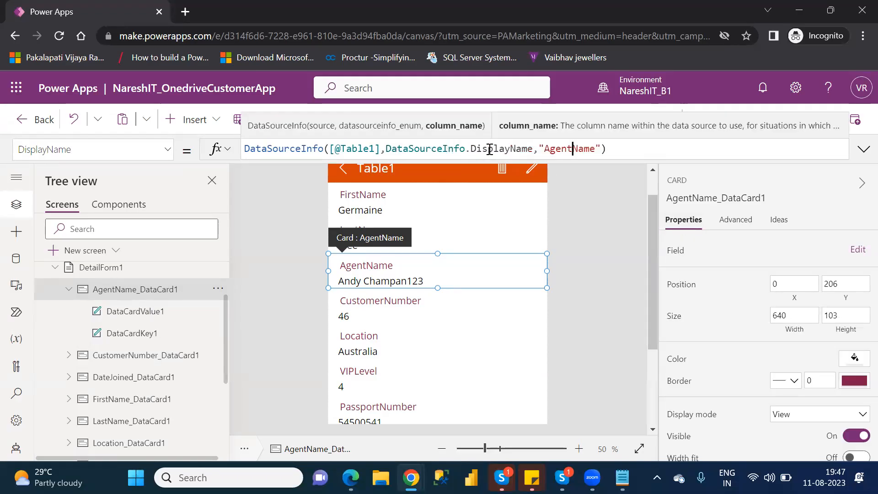
{"action": "left_click", "coordinate": [576, 149]}
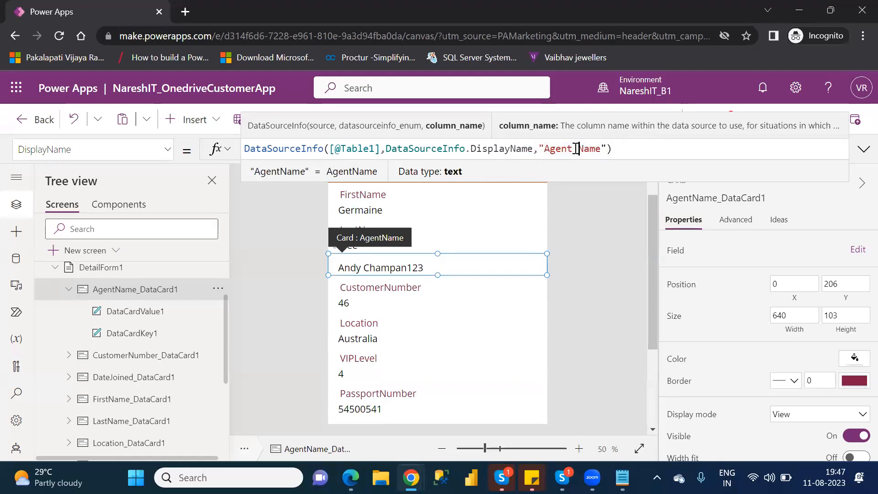
{"action": "key", "text": "BackSpace"}
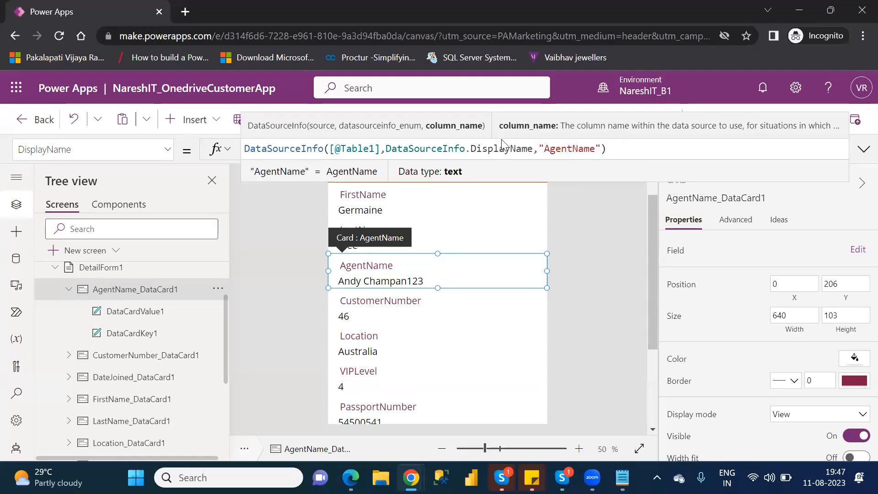
Look through the AgentName card's available properties and view its Default formula.
{"action": "left_click", "coordinate": [168, 149]}
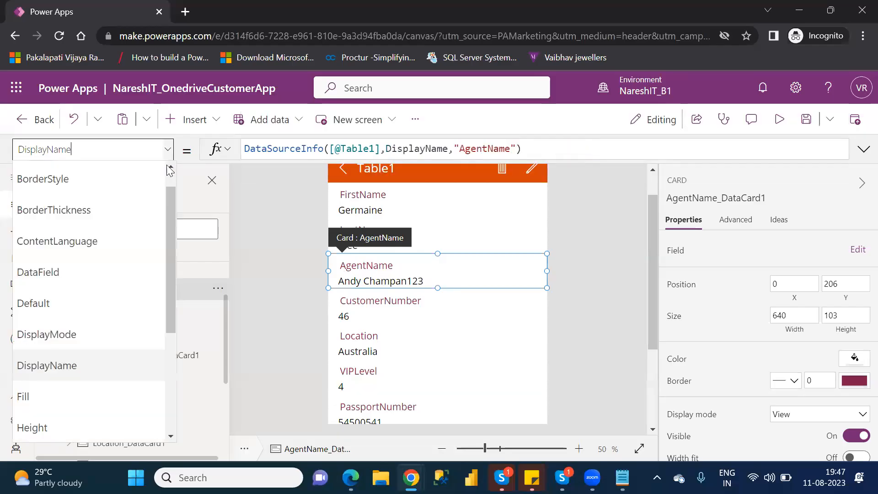
{"action": "left_click_drag", "start_coordinate": [170, 234], "coordinate": [174, 343]}
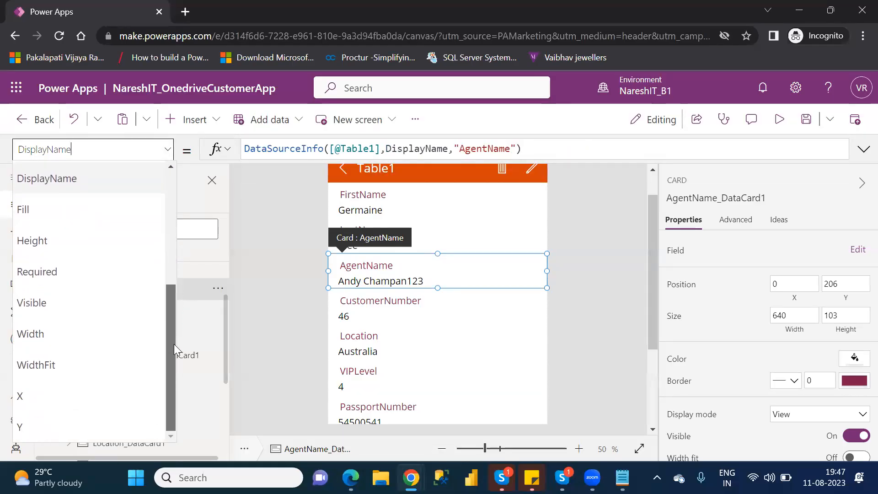
{"action": "left_click_drag", "start_coordinate": [174, 343], "coordinate": [174, 344]}
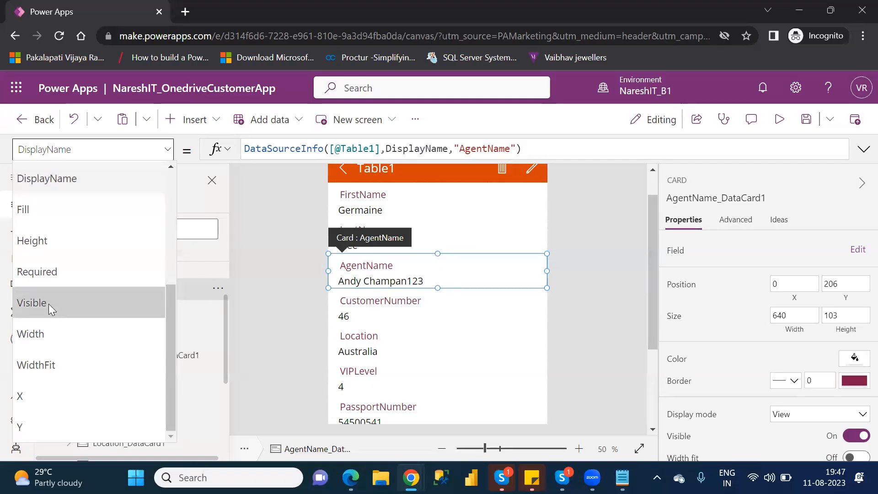
{"action": "left_click_drag", "start_coordinate": [174, 323], "coordinate": [176, 282]}
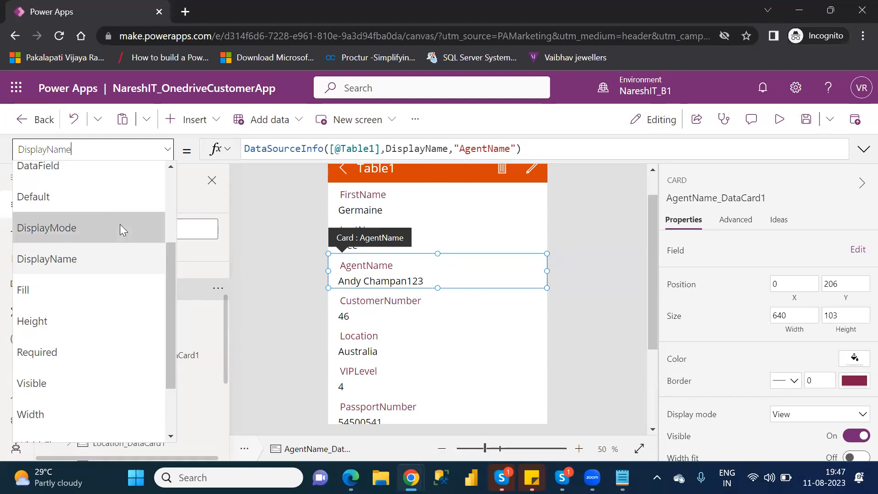
{"action": "left_click", "coordinate": [87, 192]}
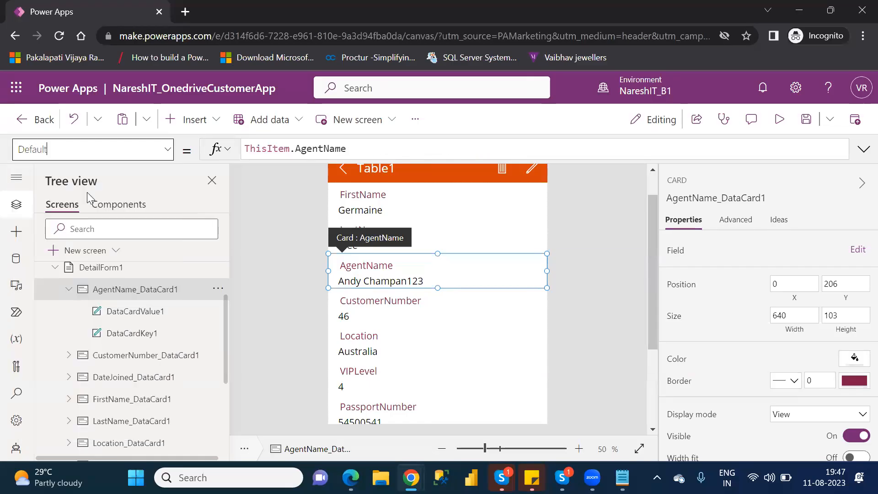
{"action": "left_click", "coordinate": [168, 151]}
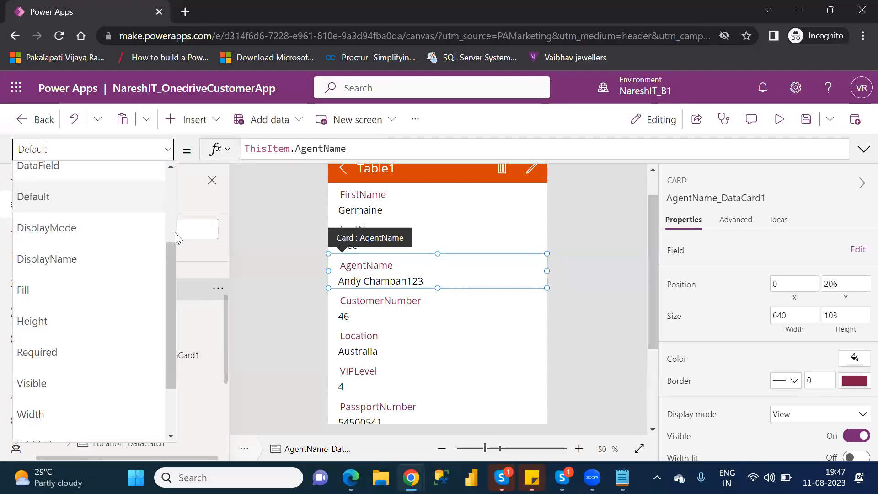
{"action": "scroll", "coordinate": [178, 247], "scroll_direction": "up", "scroll_amount": 2}
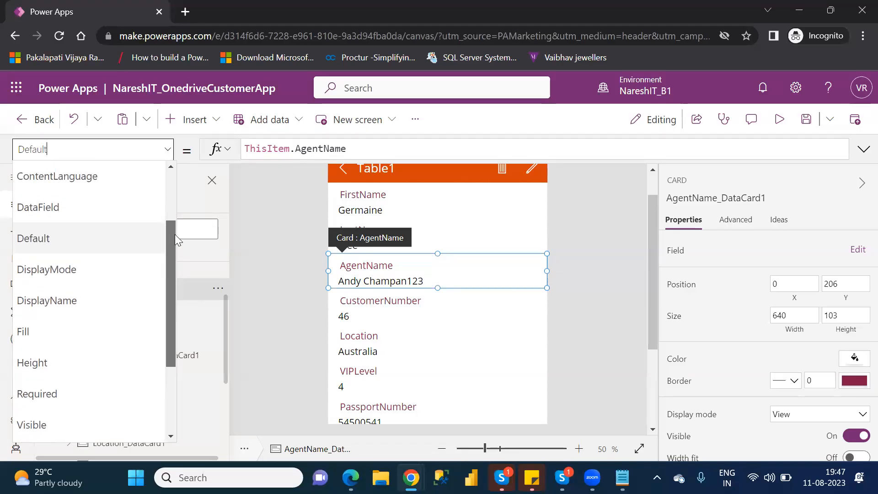
Set the AgentName card's DataField to "Agent Name".
{"action": "left_click", "coordinate": [90, 213]}
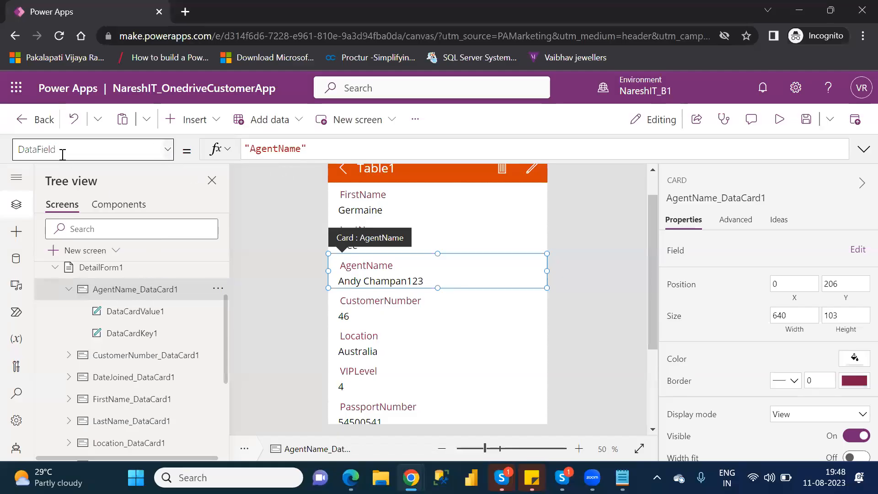
{"action": "left_click", "coordinate": [277, 149]}
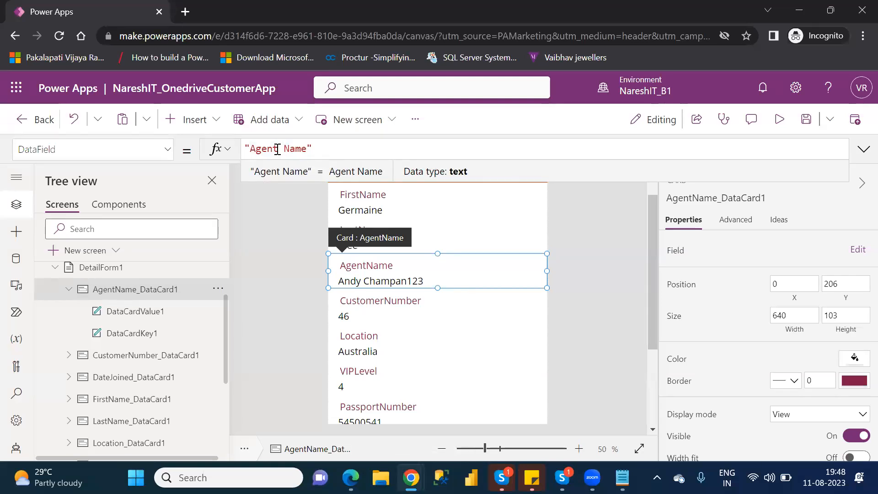
{"action": "key", "text": "shift+Return"}
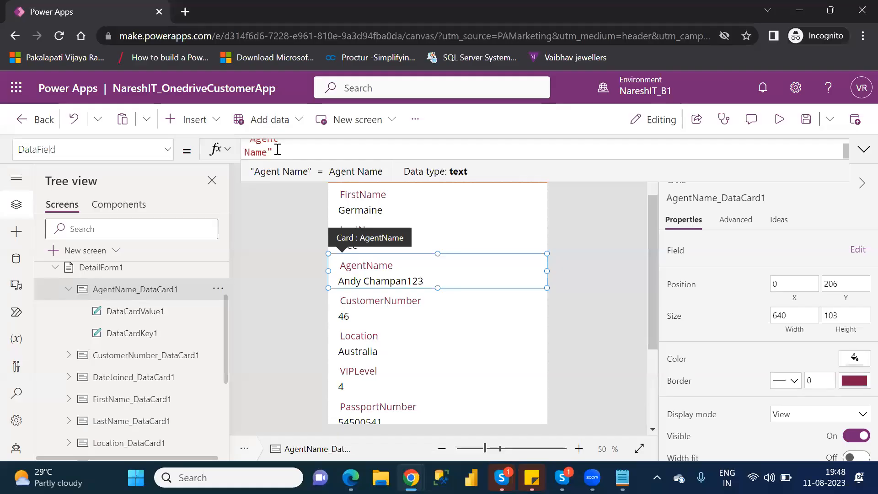
{"action": "key", "text": "BackSpace"}
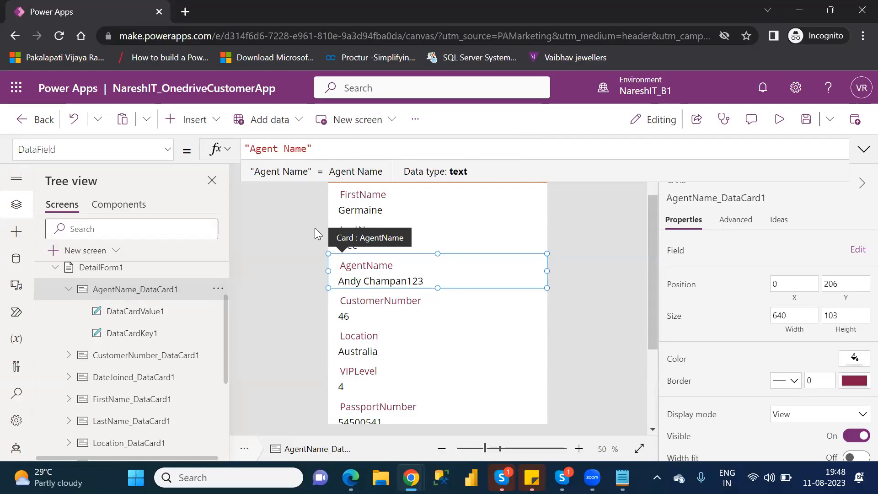
Compare DataCardKey1's Text formula with the DataField value of its parent AgentName card.
{"action": "left_click", "coordinate": [138, 334]}
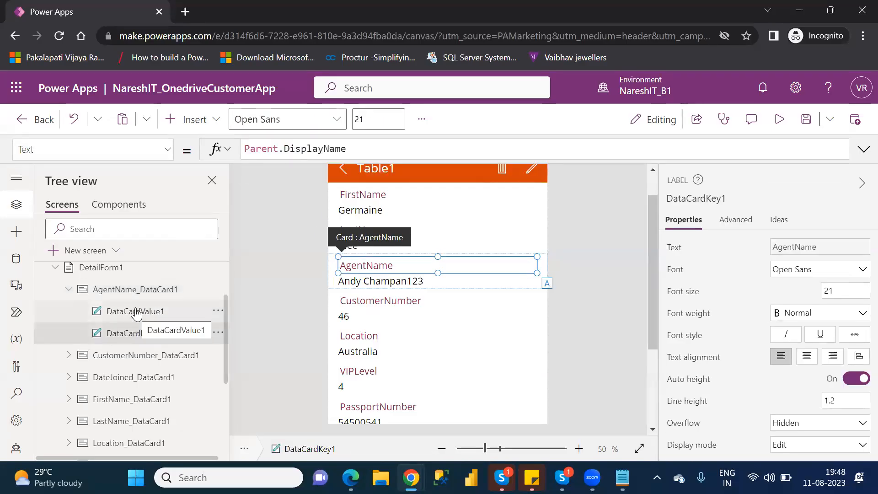
{"action": "left_click", "coordinate": [133, 293]}
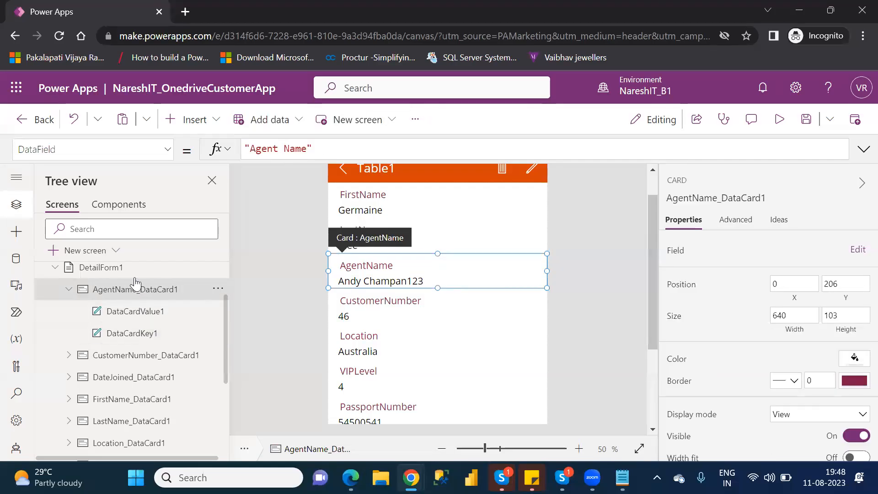
{"action": "double_click", "coordinate": [284, 148]}
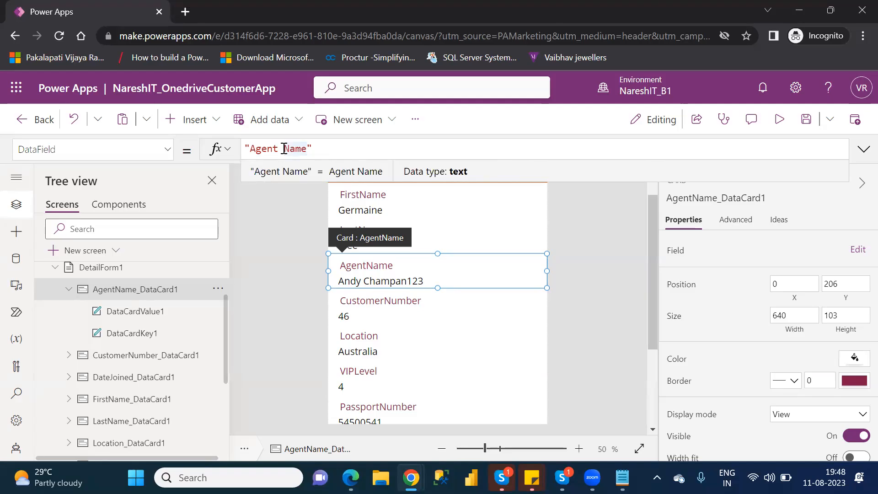
Test "Agent Name" again as the column name in the card's DisplayName formula, and change it back to "AgentName".
{"action": "left_click", "coordinate": [168, 151]}
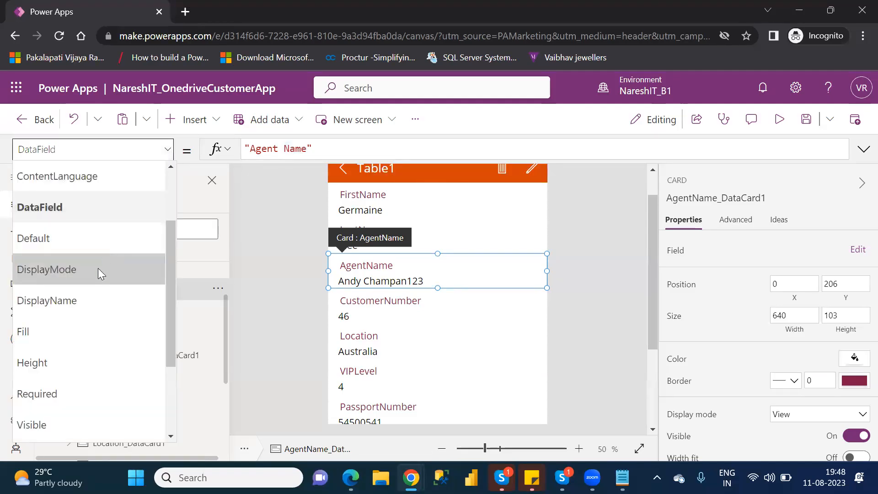
{"action": "left_click", "coordinate": [95, 298]}
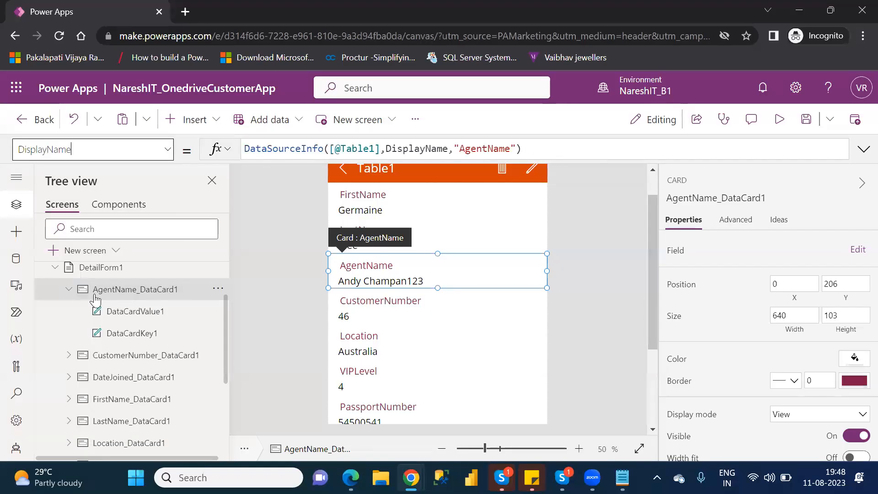
{"action": "left_click", "coordinate": [488, 151]}
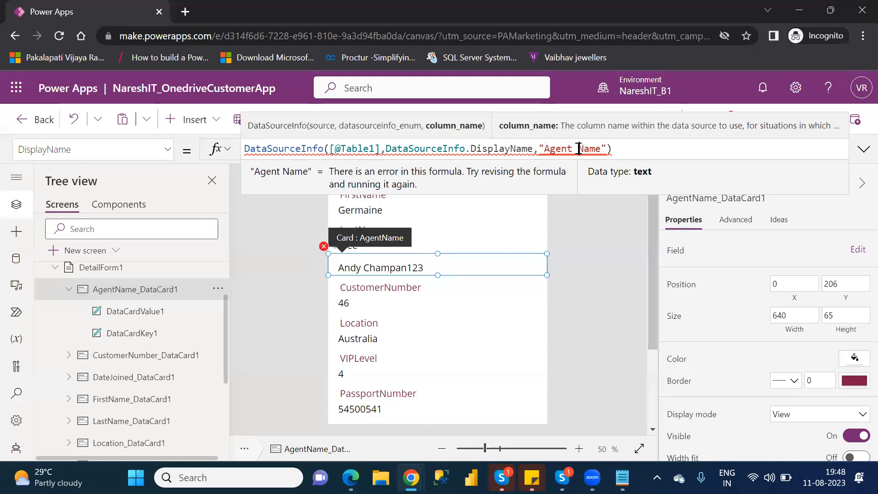
{"action": "key", "text": "BackSpace"}
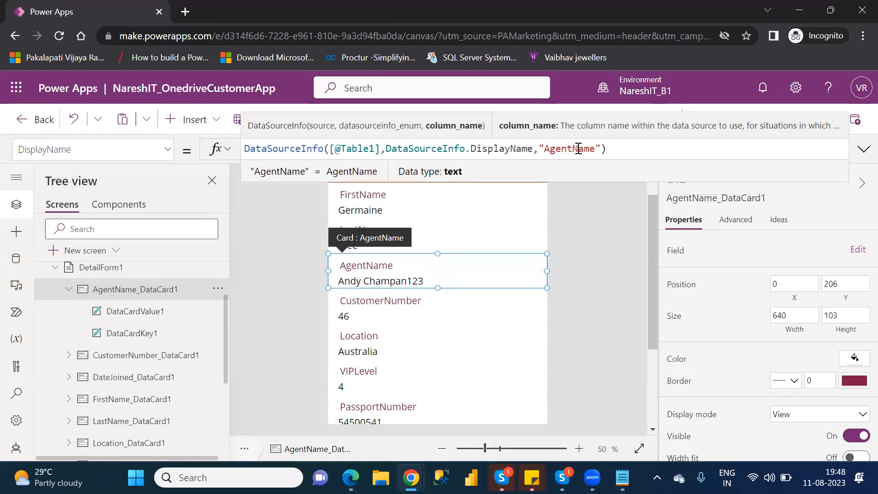
{"action": "left_click", "coordinate": [69, 291]}
{"action": "left_click", "coordinate": [70, 291]}
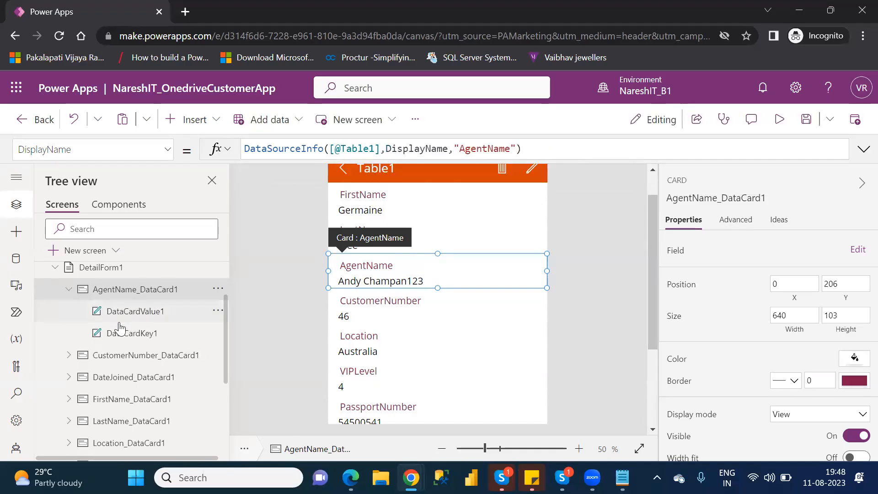
Replace DataCardKey1's Text formula with the fixed text "Agent Name".
{"action": "left_click", "coordinate": [136, 338]}
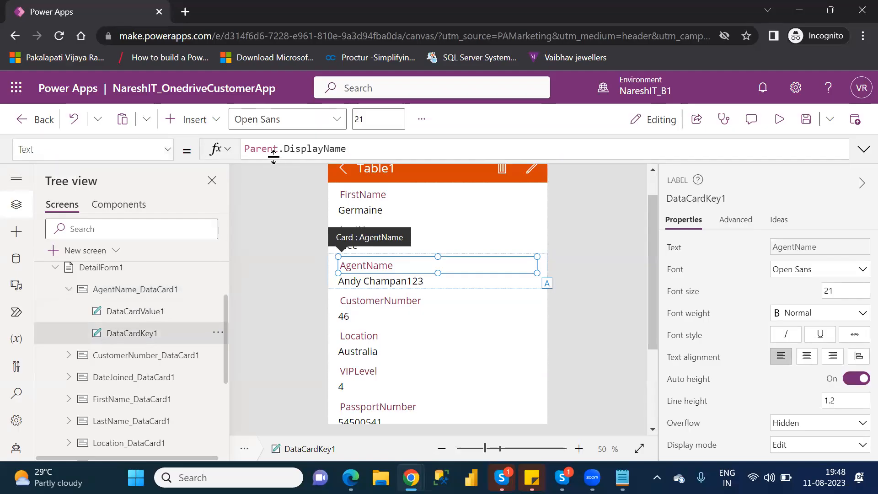
{"action": "left_click_drag", "start_coordinate": [366, 148], "coordinate": [245, 147]}
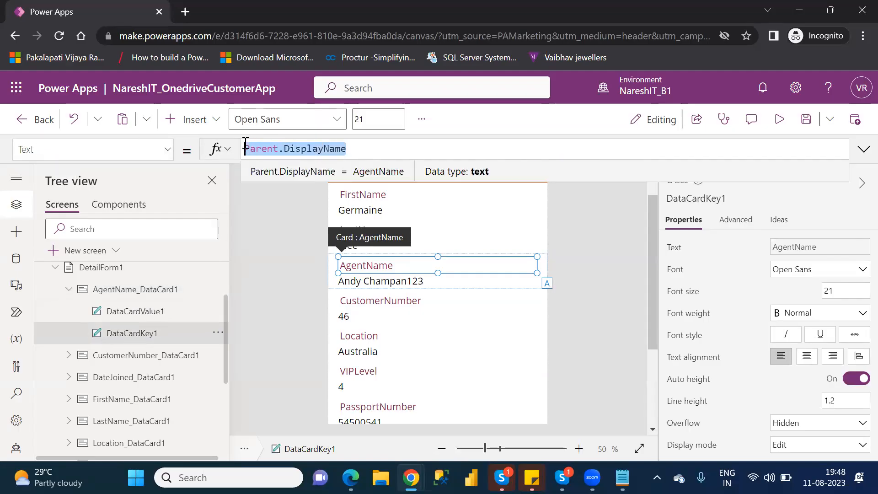
{"action": "key", "text": "BackSpace"}
{"action": "type", "text": "\""}
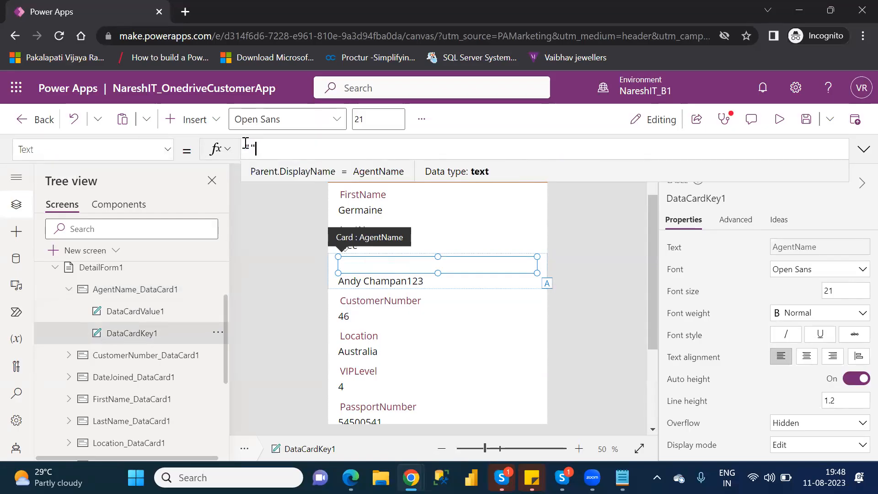
{"action": "type", "text": "Agent"}
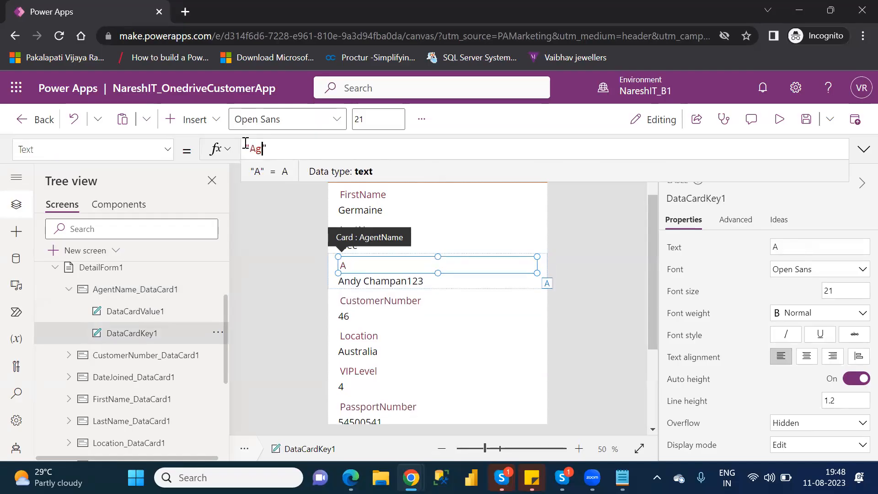
{"action": "type", "text": " Name"}
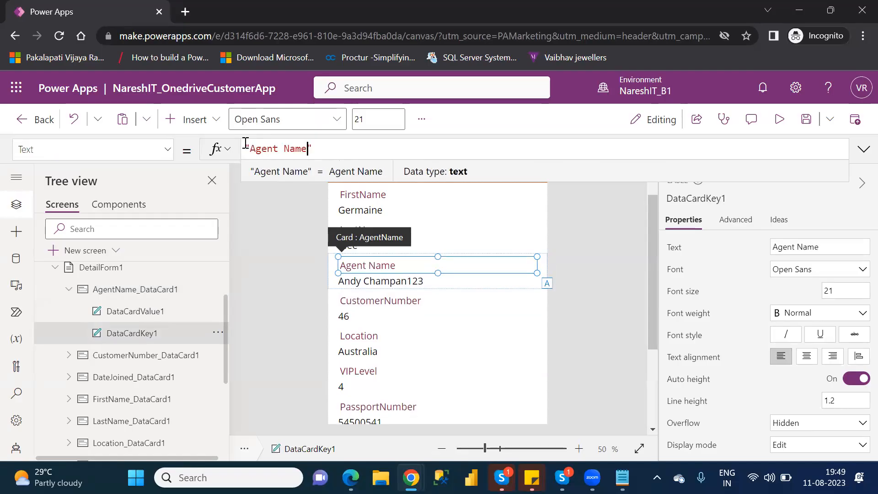
{"action": "left_click", "coordinate": [341, 145]}
{"action": "left_click", "coordinate": [292, 276]}
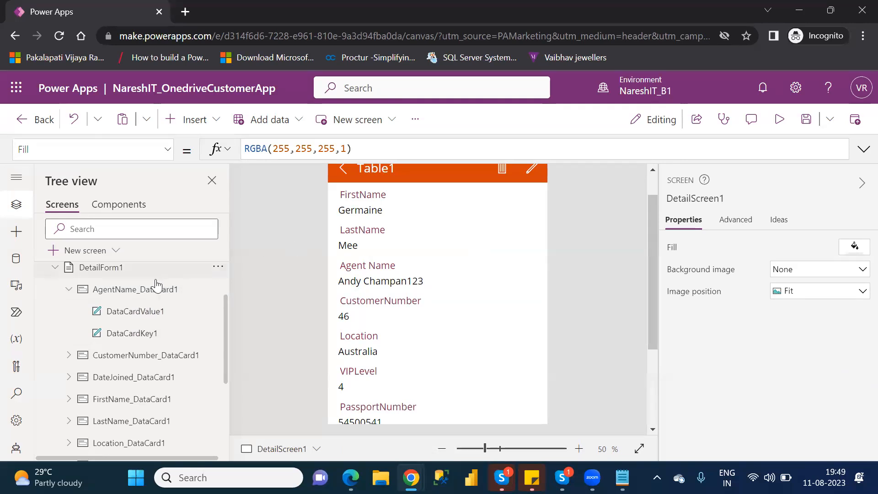
Unlock the LastName card's advanced properties for editing.
{"action": "left_click", "coordinate": [69, 290]}
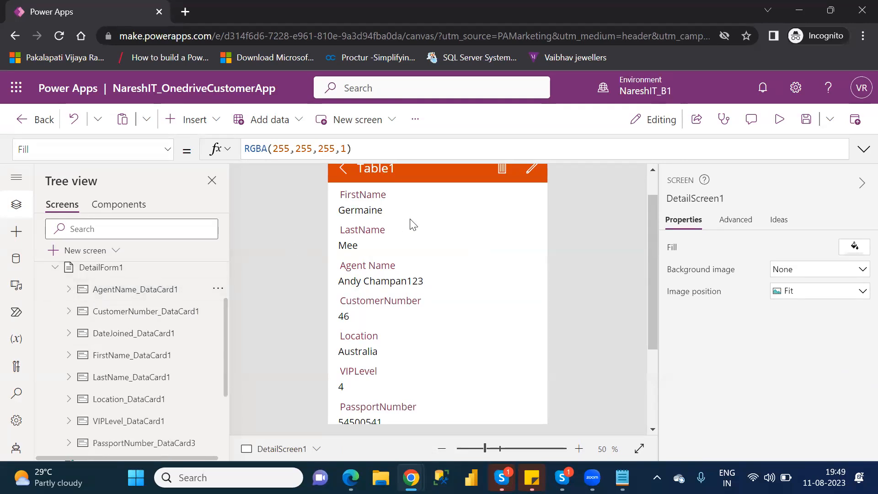
{"action": "left_click", "coordinate": [388, 236]}
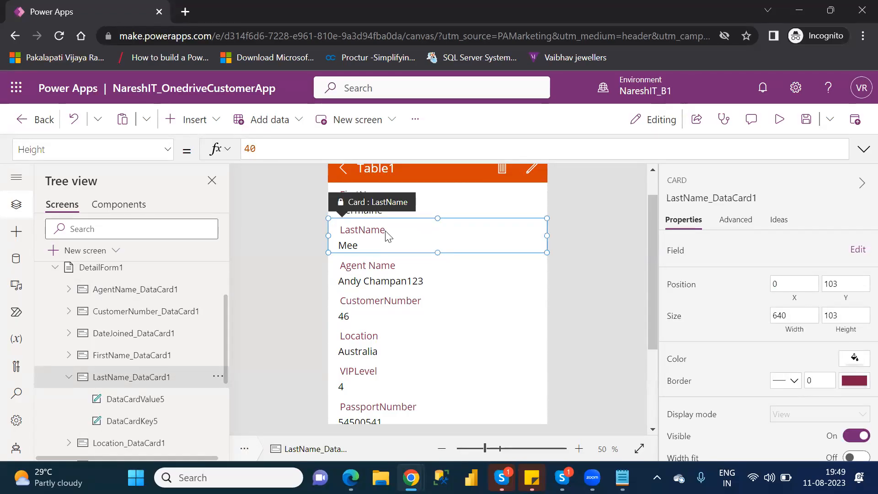
{"action": "left_click", "coordinate": [737, 222]}
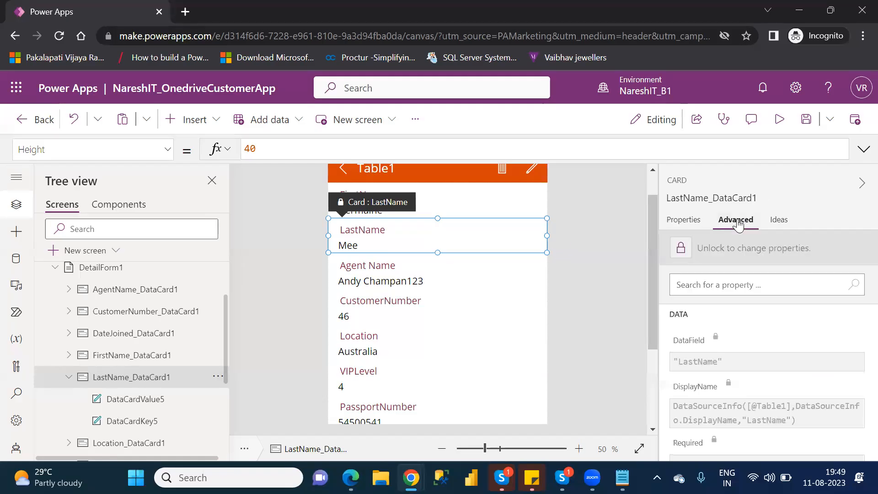
{"action": "left_click", "coordinate": [680, 250]}
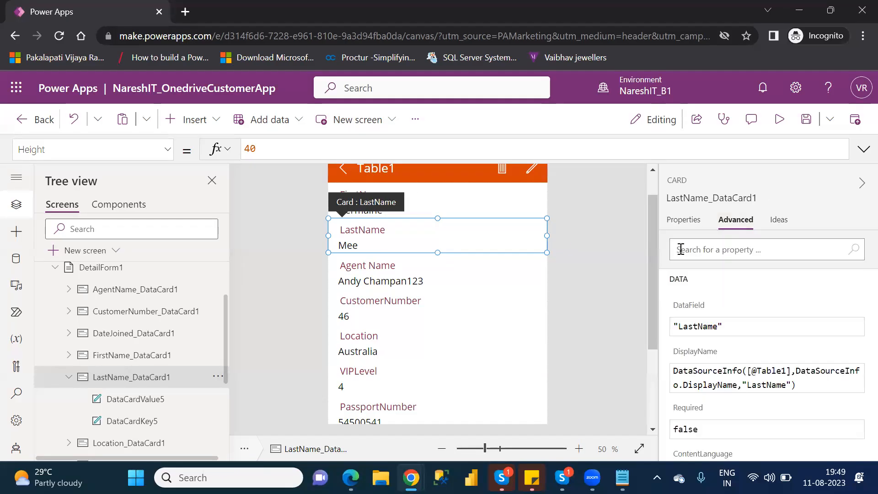
Replace the Text formula of the LastName card's label, DataCardKey5, with the fixed text "Last Name".
{"action": "left_click", "coordinate": [147, 424]}
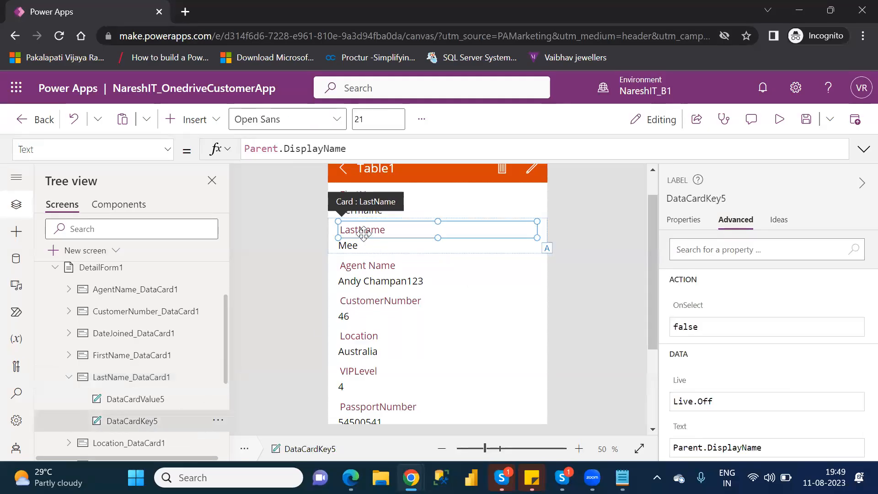
{"action": "left_click_drag", "start_coordinate": [367, 148], "coordinate": [246, 149]}
{"action": "key", "text": "BackSpace"}
{"action": "type", "text": "\"\""}
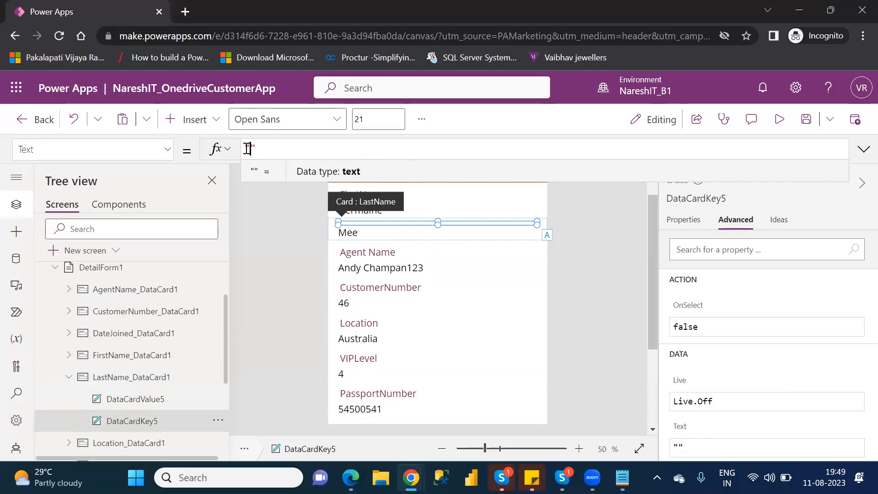
{"action": "type", "text": "Last "}
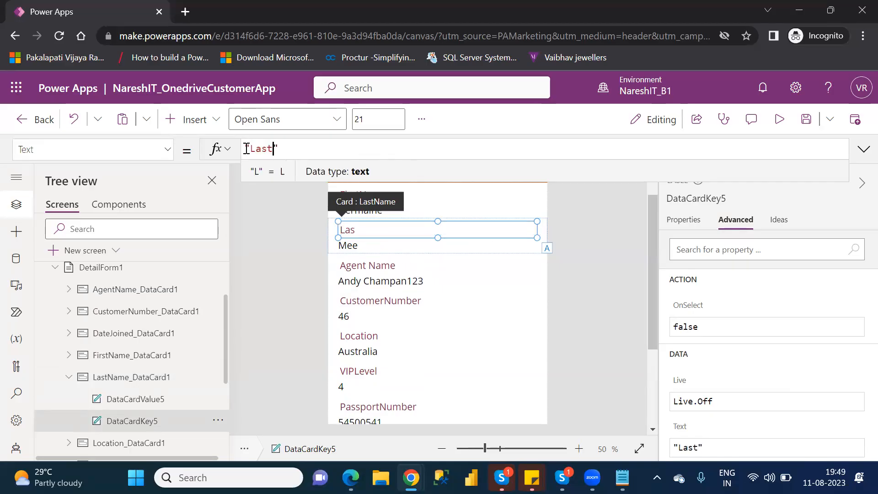
{"action": "type", "text": "Name"}
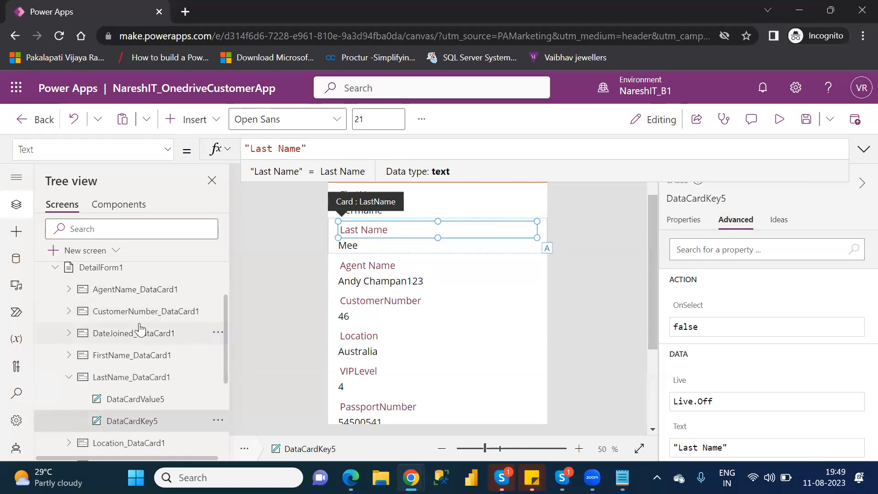
Unlock the FirstName card and replace the Text formula of its label, DataCardKey19, with the fixed text "First Name".
{"action": "left_click", "coordinate": [139, 362]}
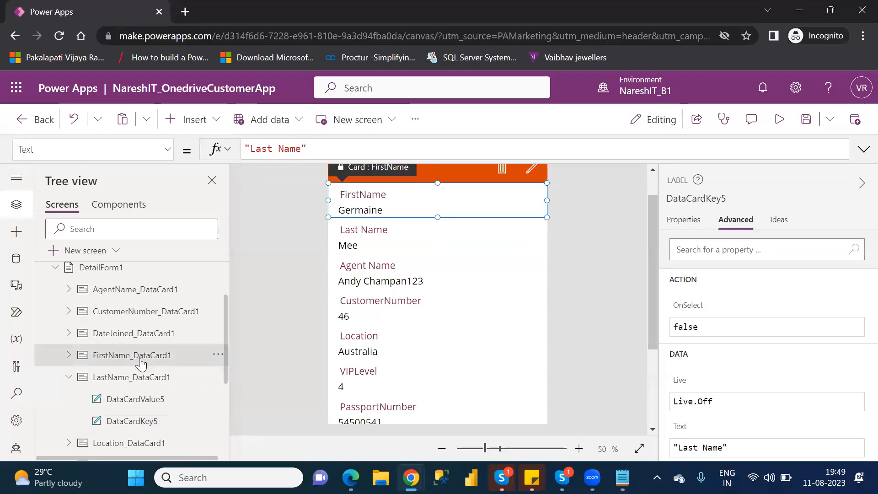
{"action": "left_click", "coordinate": [681, 247]}
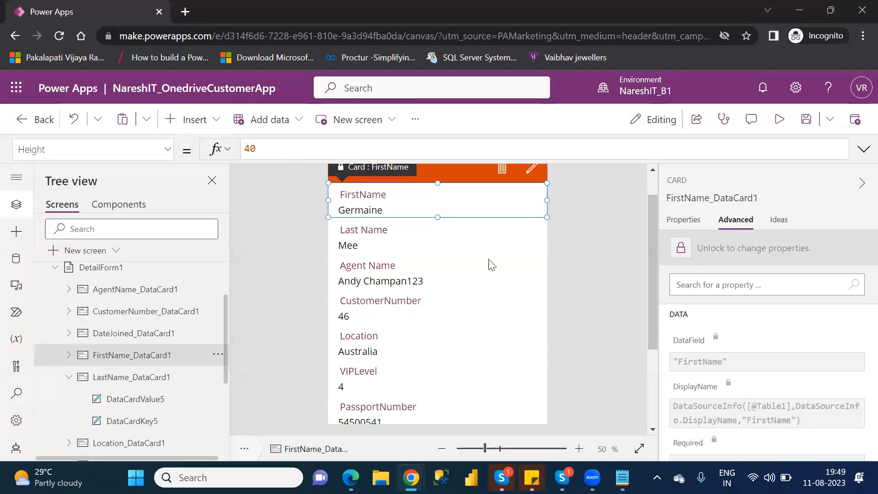
{"action": "left_click", "coordinate": [69, 356]}
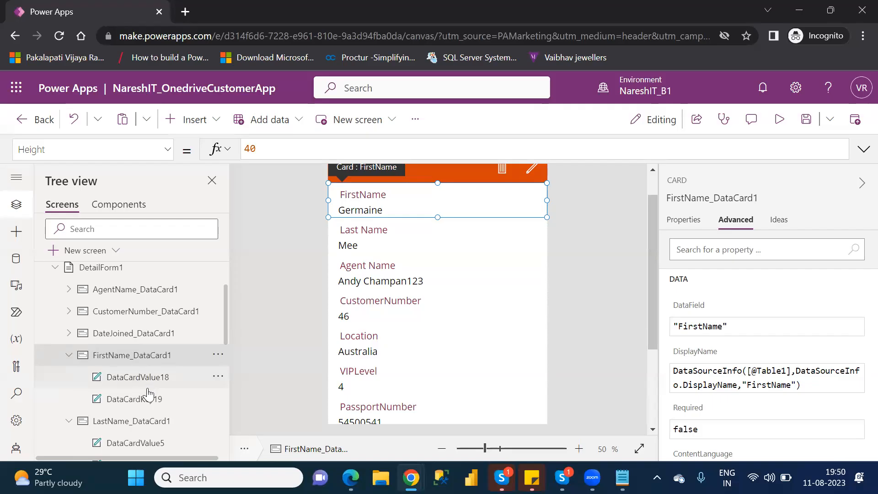
{"action": "left_click", "coordinate": [147, 402]}
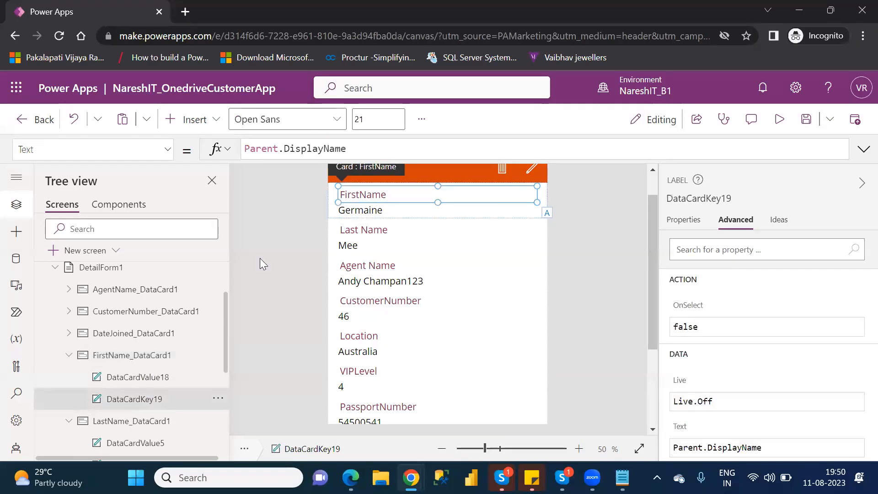
{"action": "left_click_drag", "start_coordinate": [357, 147], "coordinate": [248, 143]}
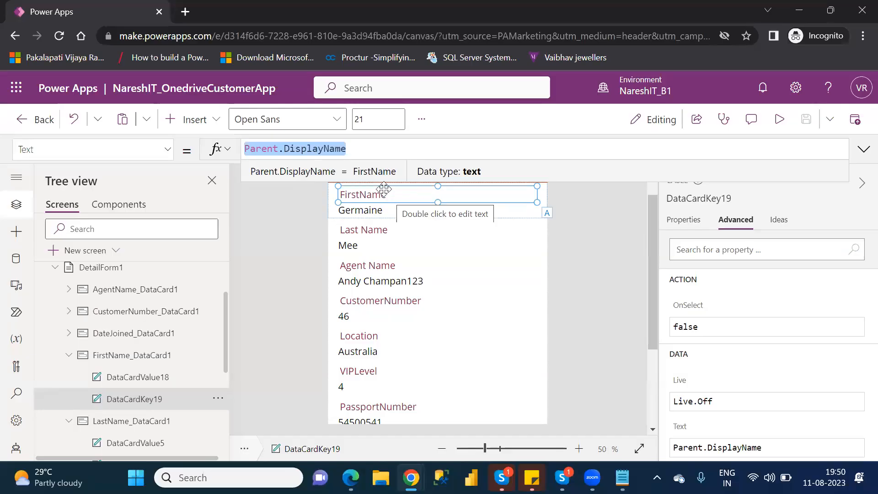
{"action": "type", "text": "\""}
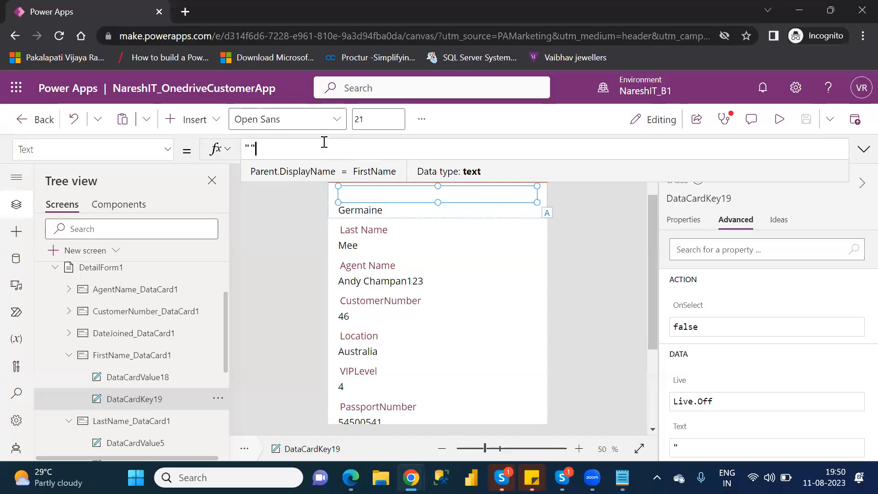
{"action": "type", "text": "First Name"}
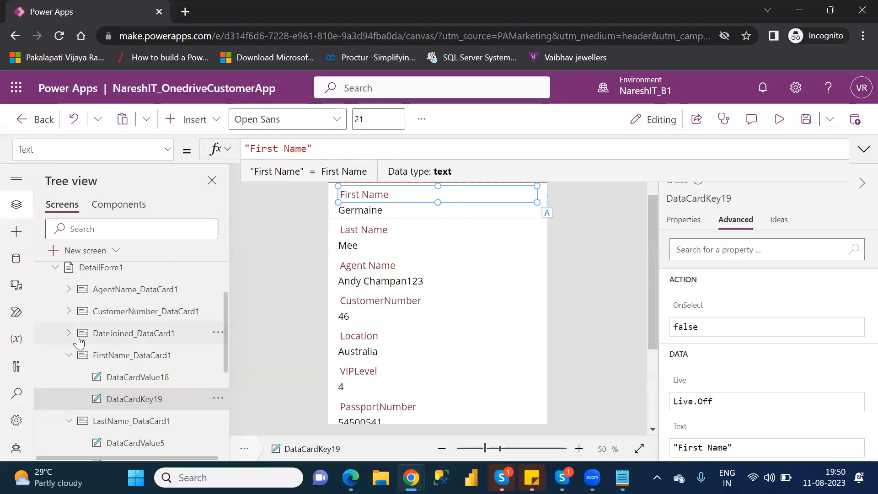
{"action": "left_click", "coordinate": [70, 355]}
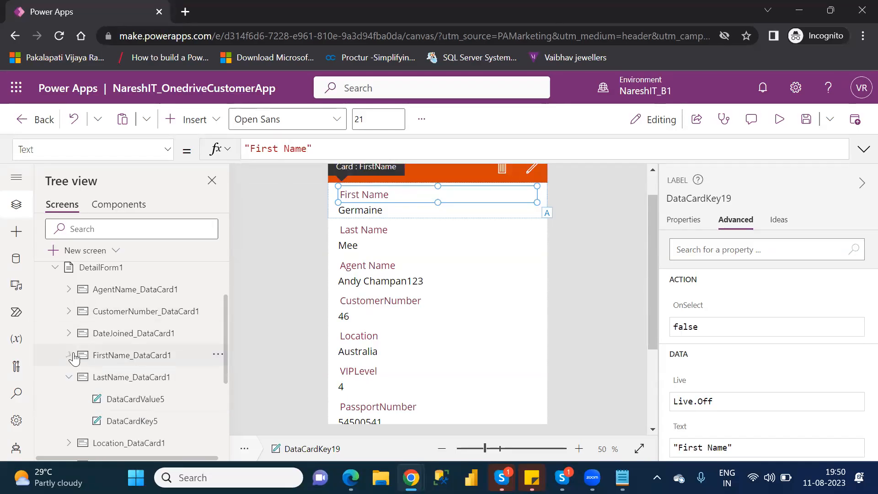
{"action": "left_click", "coordinate": [67, 380]}
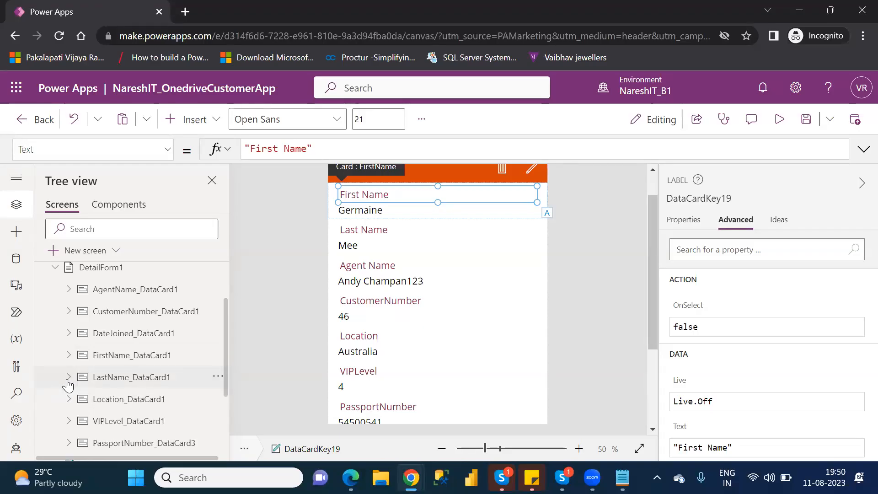
Unlock the CustomerNumber card's advanced properties for editing and look through its list of formula properties.
{"action": "left_click", "coordinate": [146, 313]}
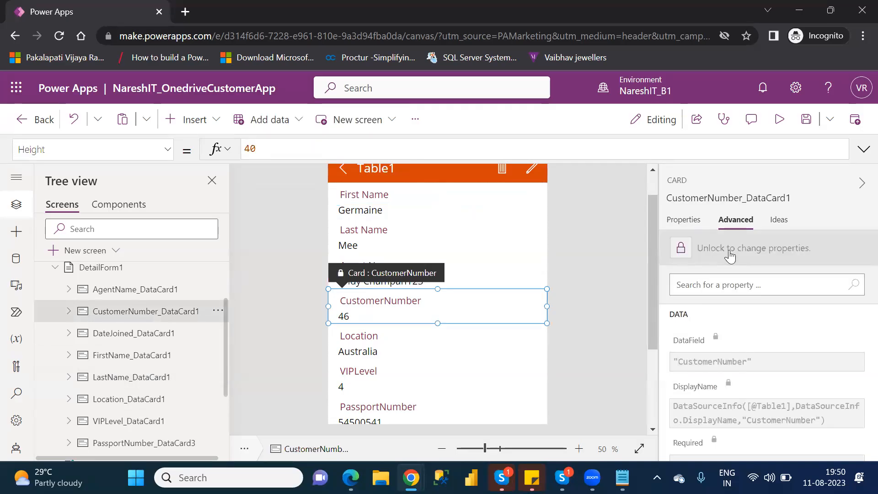
{"action": "left_click", "coordinate": [681, 249]}
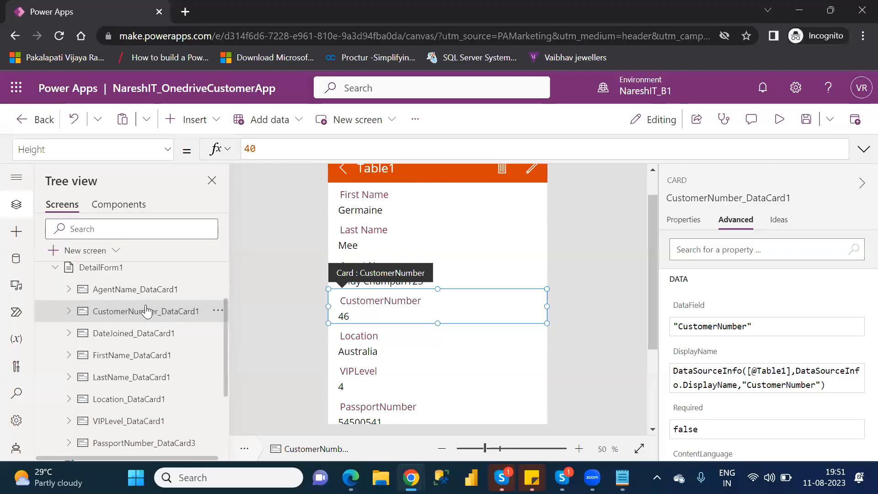
{"action": "left_click", "coordinate": [168, 150]}
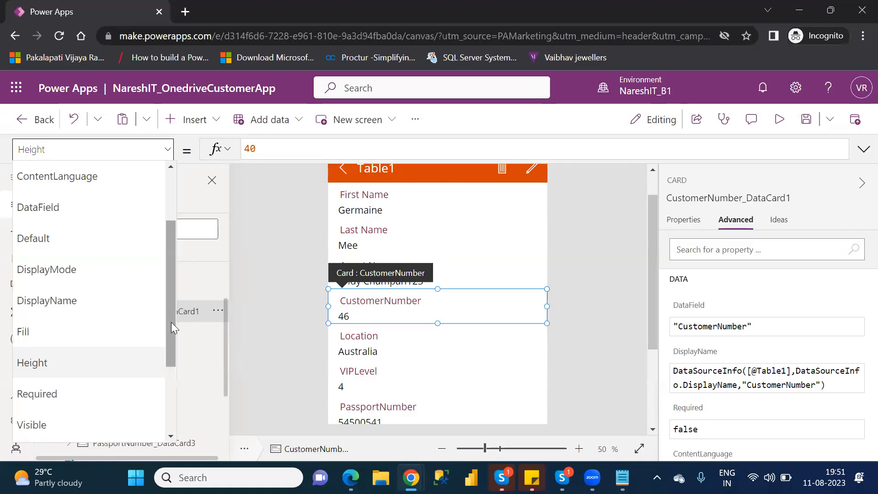
{"action": "left_click", "coordinate": [270, 337]}
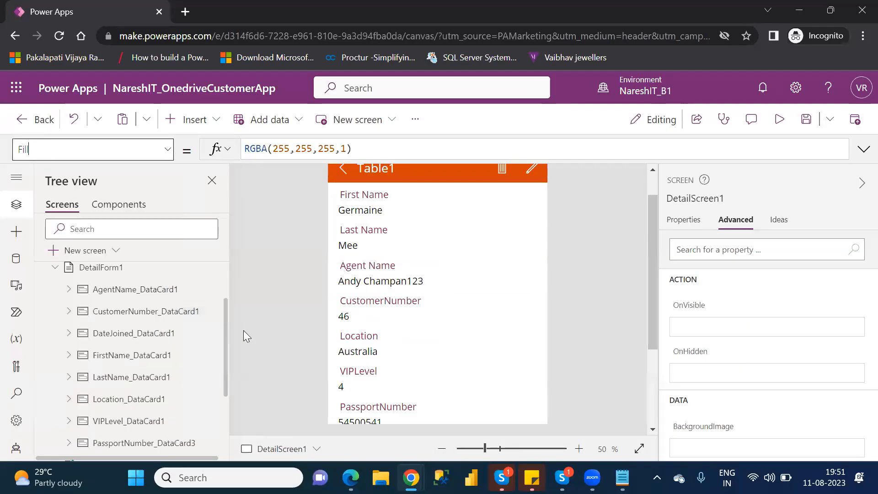
Replace the Text formula of the CustomerNumber card's label, DataCardKey2, with the fixed text "Customer No".
{"action": "left_click", "coordinate": [70, 311]}
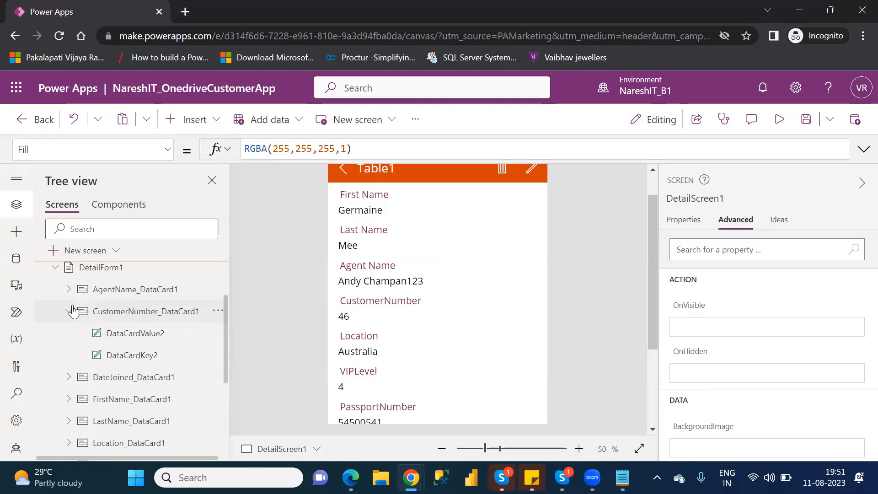
{"action": "left_click", "coordinate": [147, 361]}
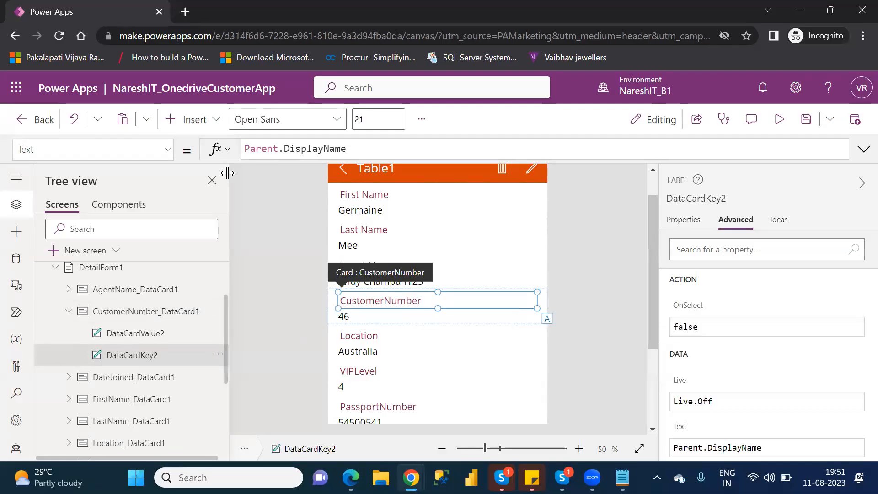
{"action": "left_click_drag", "start_coordinate": [346, 148], "coordinate": [245, 148]}
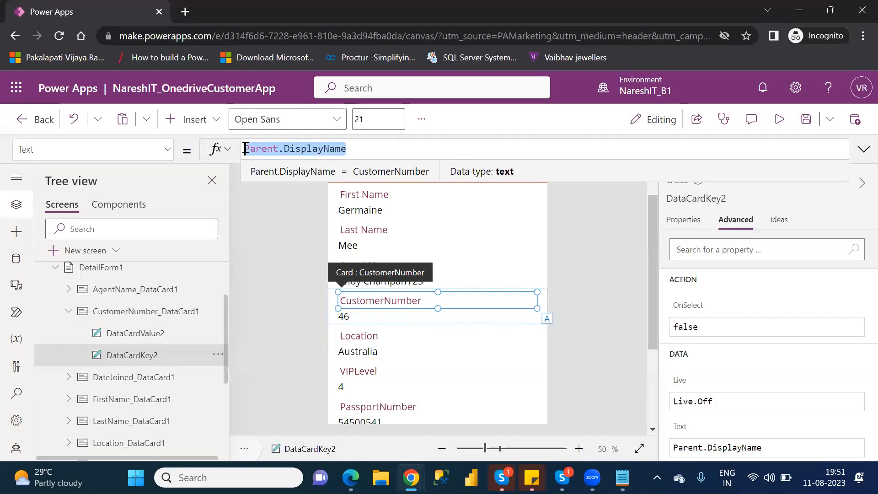
{"action": "type", "text": "\"\""}
{"action": "key", "text": "Left"}
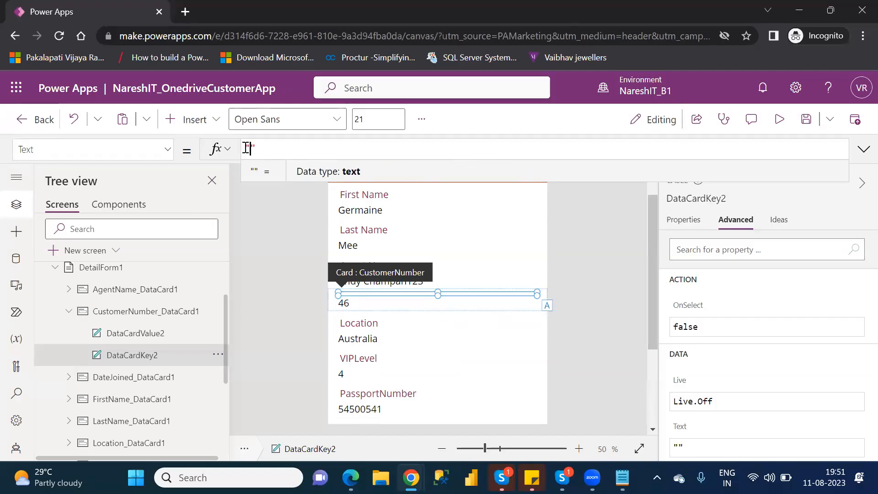
{"action": "type", "text": "Custome"}
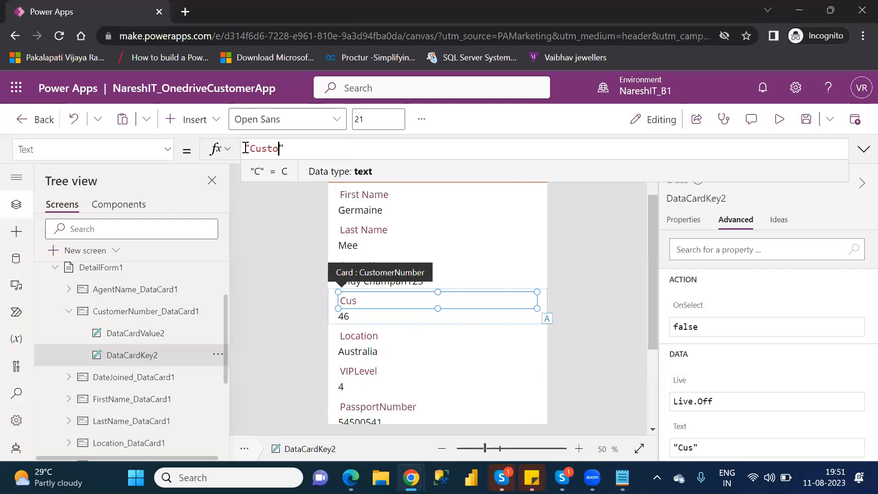
{"action": "type", "text": "r No"}
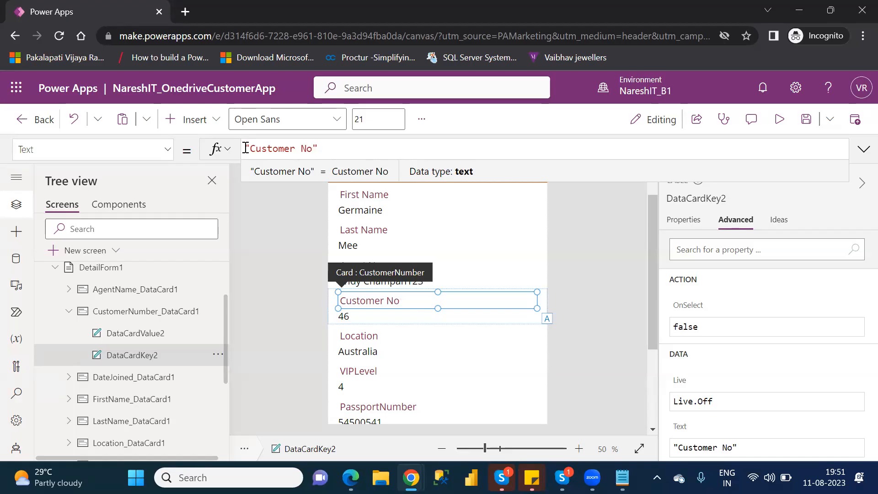
{"action": "left_click", "coordinate": [68, 313]}
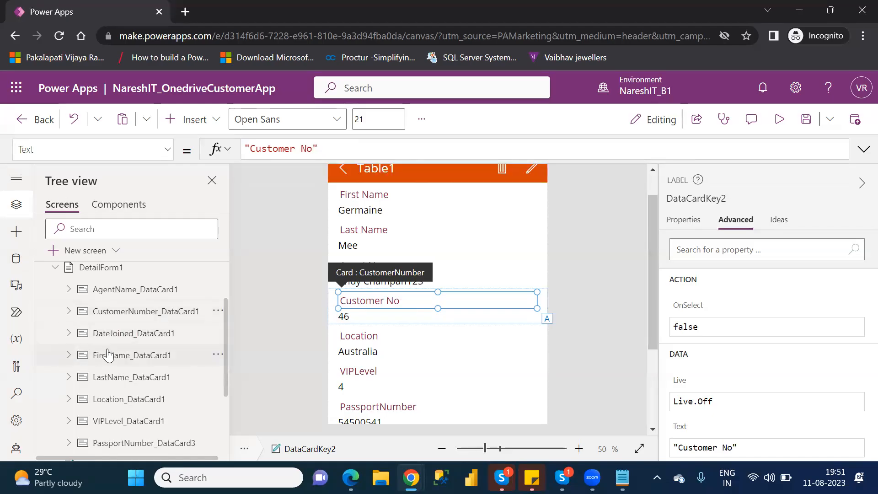
Unlock the VIPLevel card's properties for editing and expand the card to show its child controls.
{"action": "left_click", "coordinate": [121, 423]}
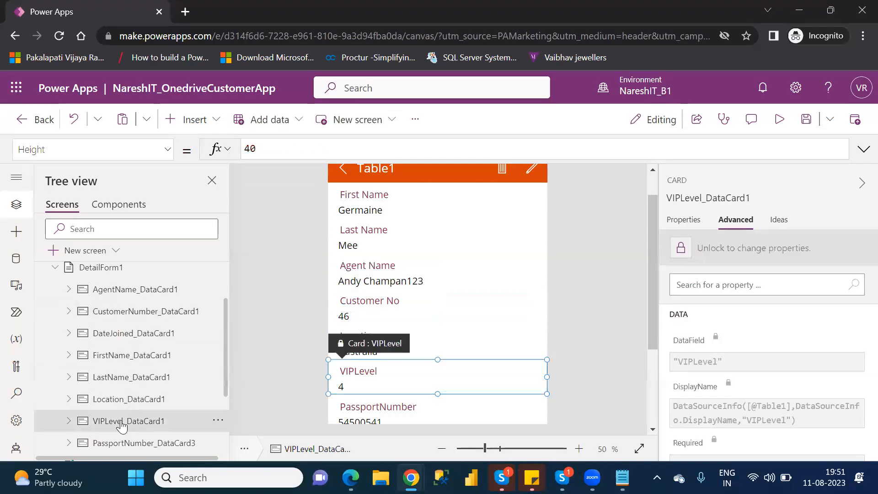
{"action": "left_click", "coordinate": [681, 249]}
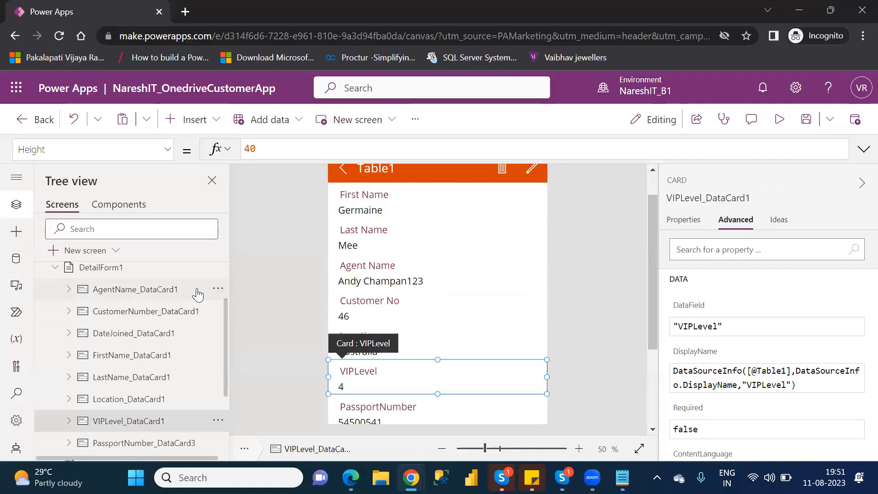
{"action": "left_click", "coordinate": [69, 421]}
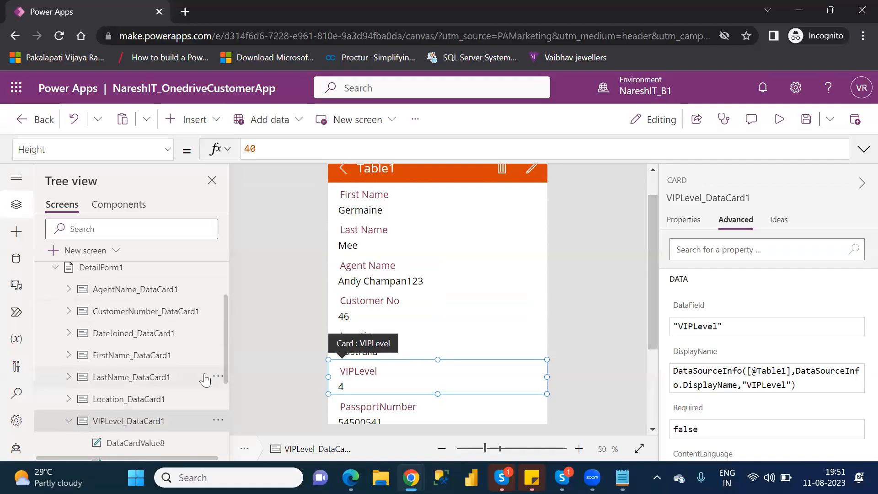
{"action": "left_click_drag", "start_coordinate": [226, 361], "coordinate": [226, 386]}
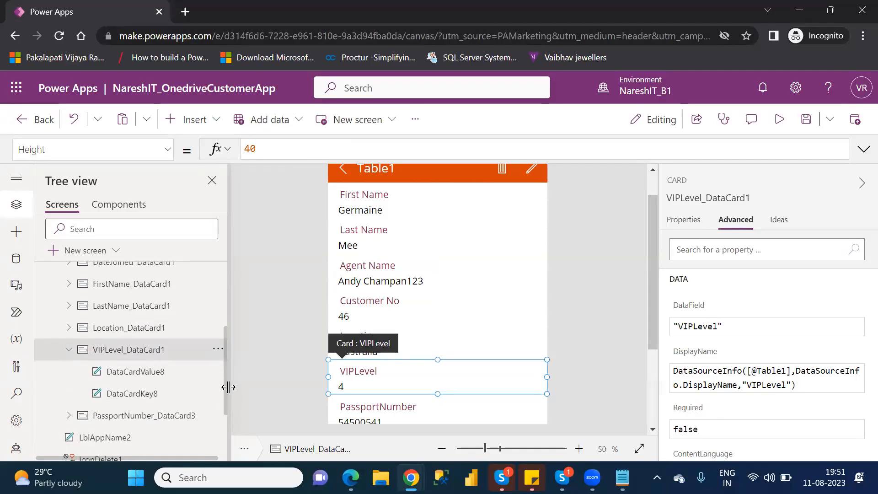
Replace the Text formula of the VIPLevel card's label, DataCardKey8, with the fixed text "VIP Level", and collapse the card.
{"action": "left_click", "coordinate": [154, 396]}
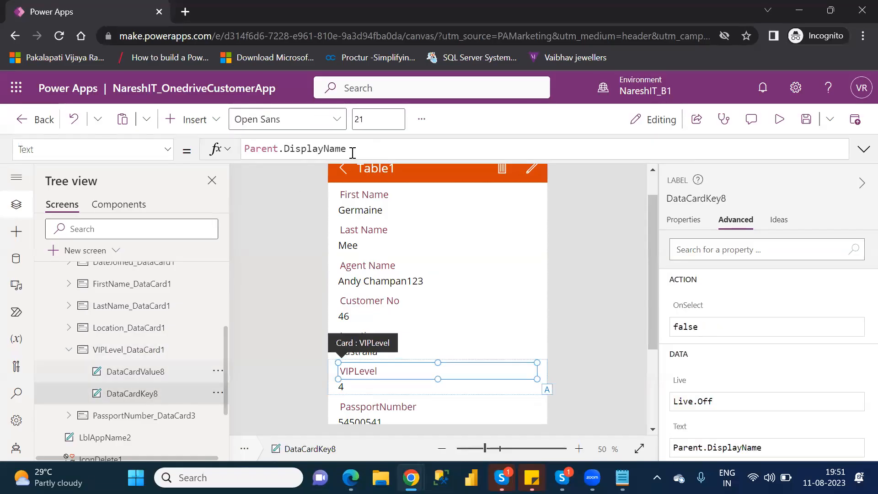
{"action": "left_click_drag", "start_coordinate": [353, 150], "coordinate": [241, 150]}
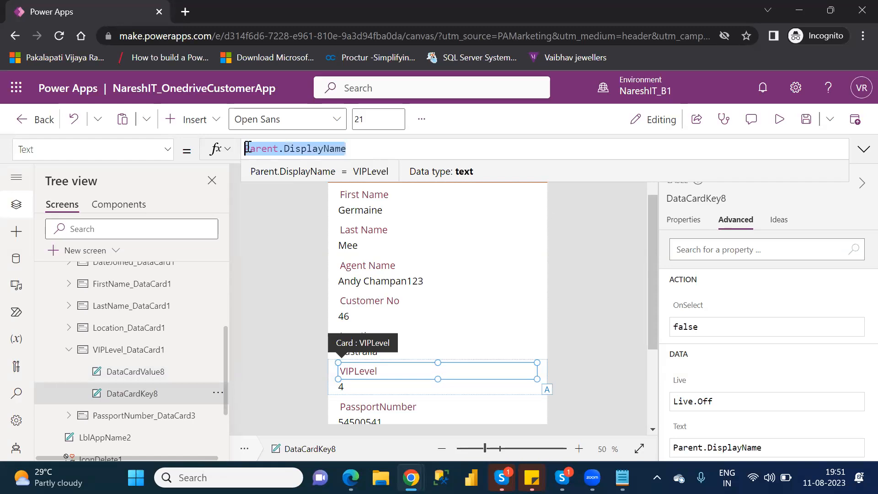
{"action": "type", "text": "\"\""}
{"action": "type", "text": "VIP "}
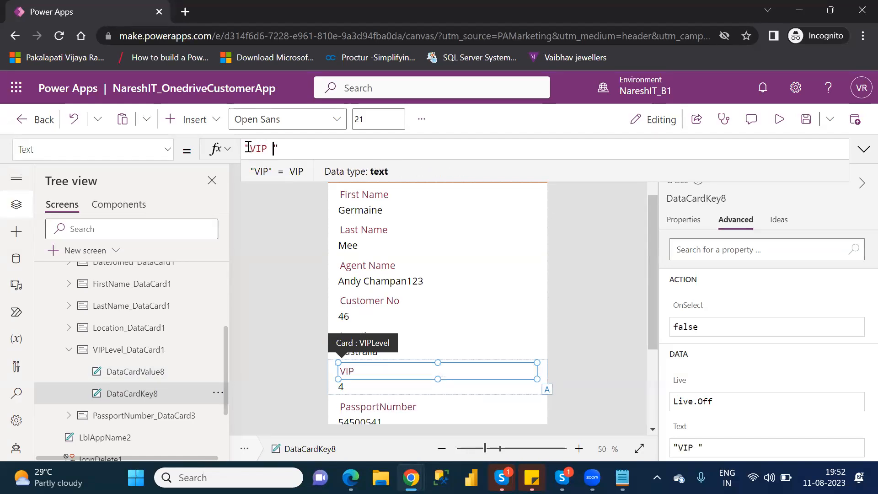
{"action": "type", "text": "Level"}
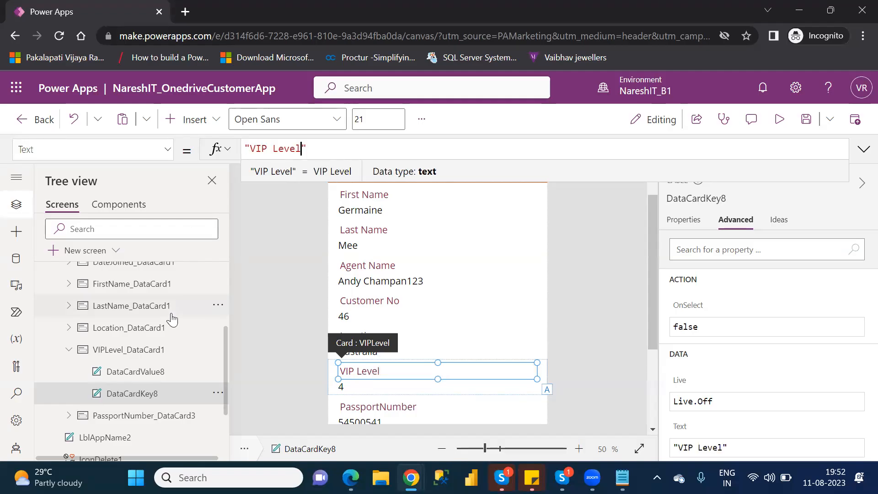
{"action": "left_click", "coordinate": [68, 349]}
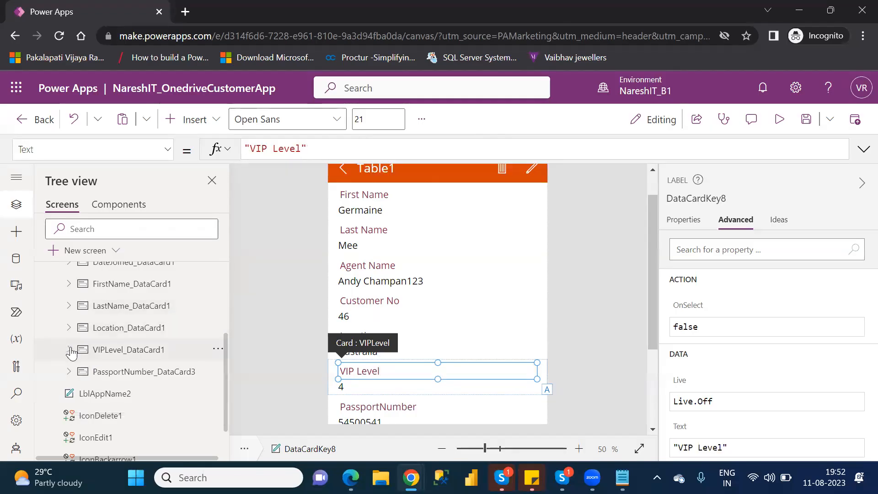
Unlock the PassportNumber card's properties for editing and expand the card to show its child controls.
{"action": "left_click", "coordinate": [109, 379]}
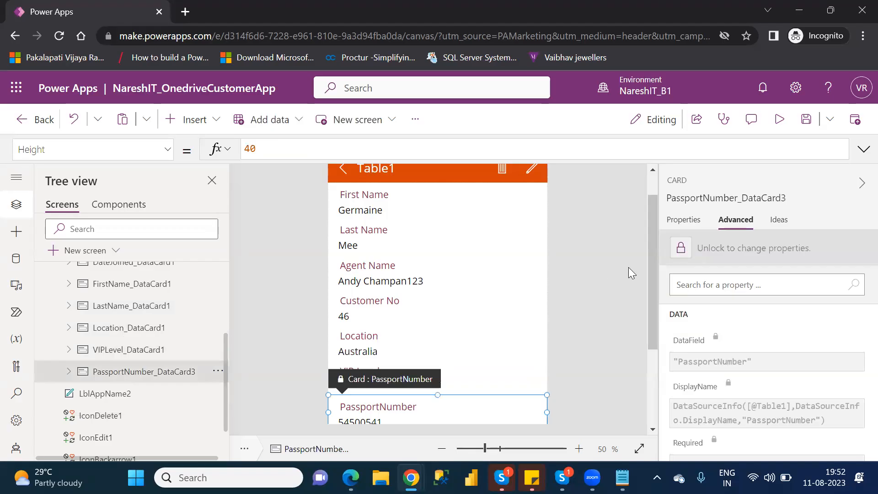
{"action": "left_click", "coordinate": [681, 250]}
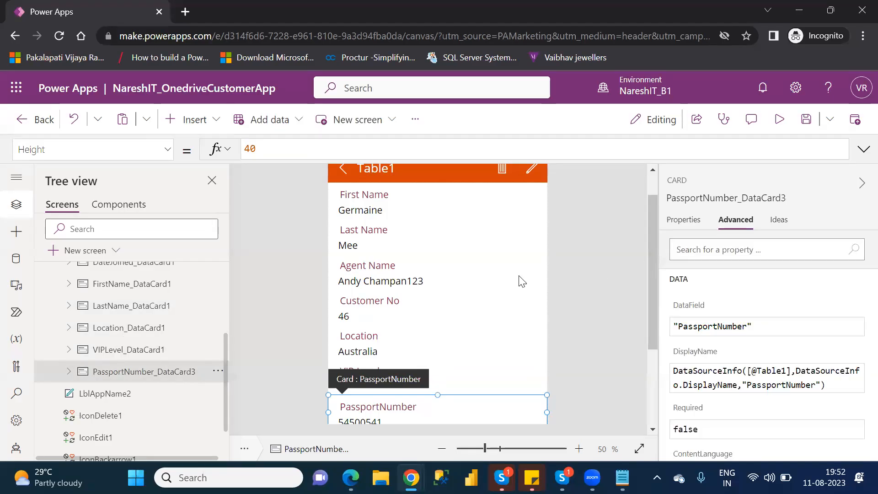
{"action": "left_click", "coordinate": [69, 371]}
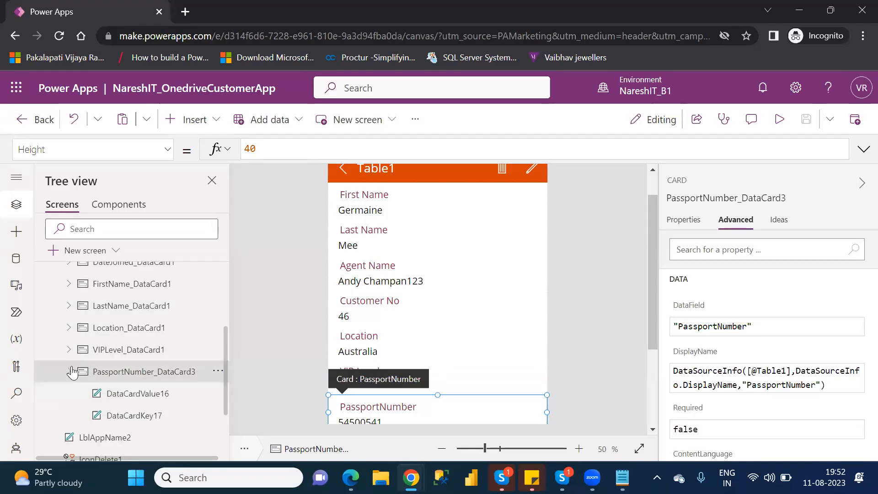
Replace the Text formula of the PassportNumber card's label, DataCardKey17, with the fixed text "Passport Number".
{"action": "left_click", "coordinate": [137, 416]}
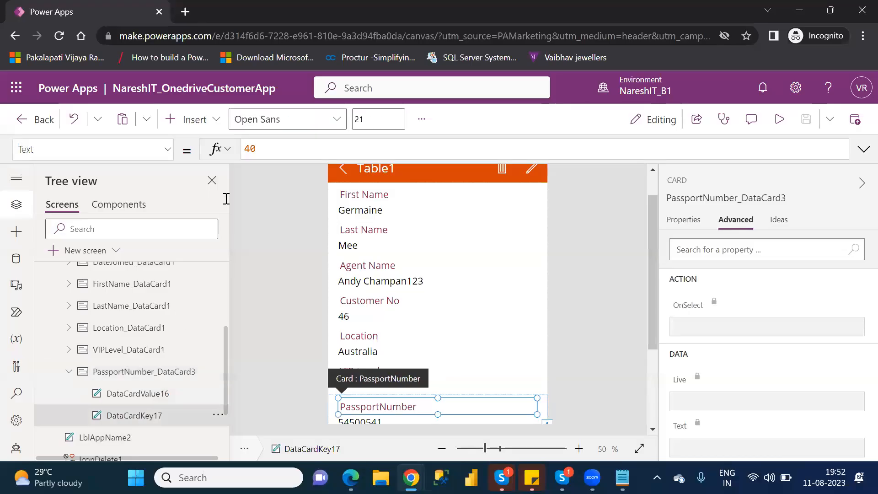
{"action": "left_click", "coordinate": [349, 149]}
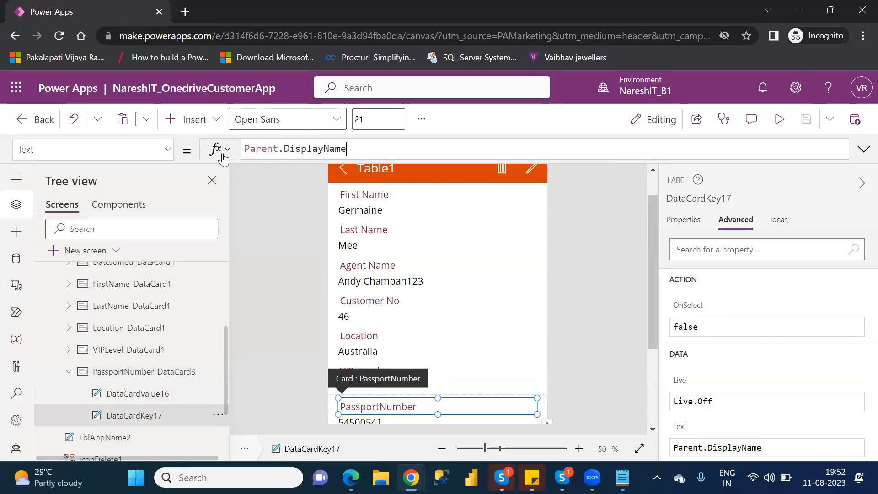
{"action": "key", "text": "ctrl+a"}
{"action": "type", "text": "\"\""}
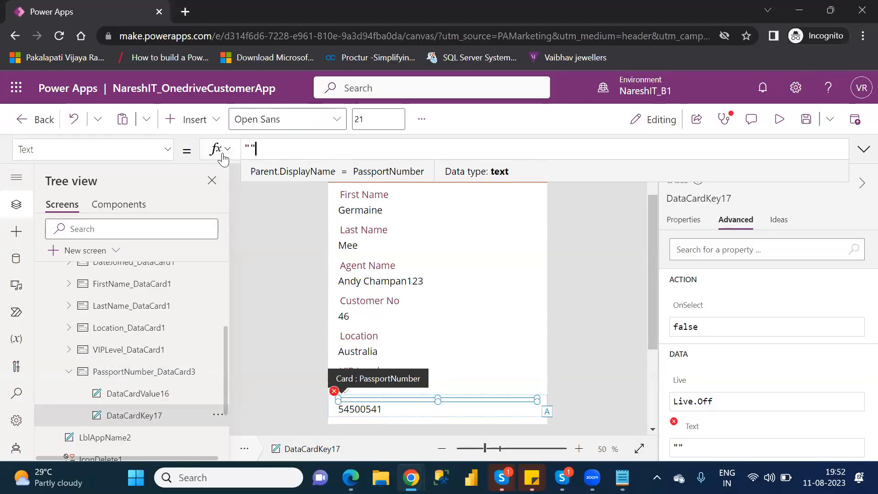
{"action": "type", "text": "Pass"}
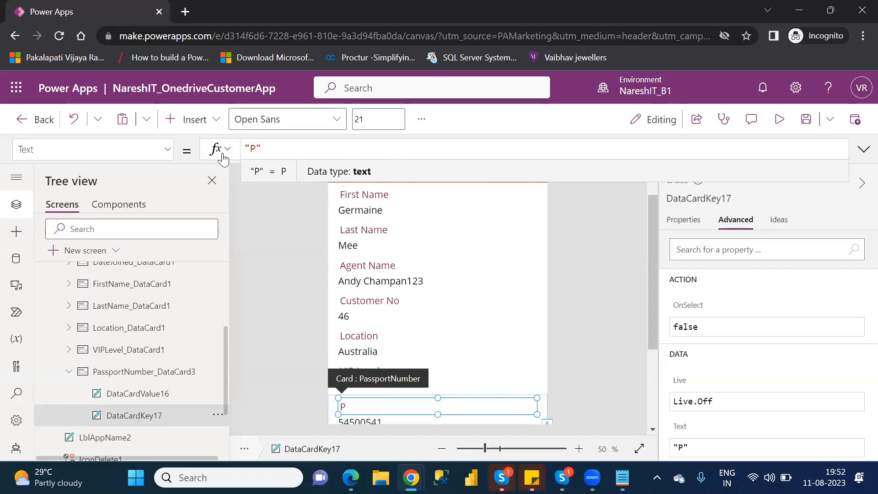
{"action": "type", "text": "port N"}
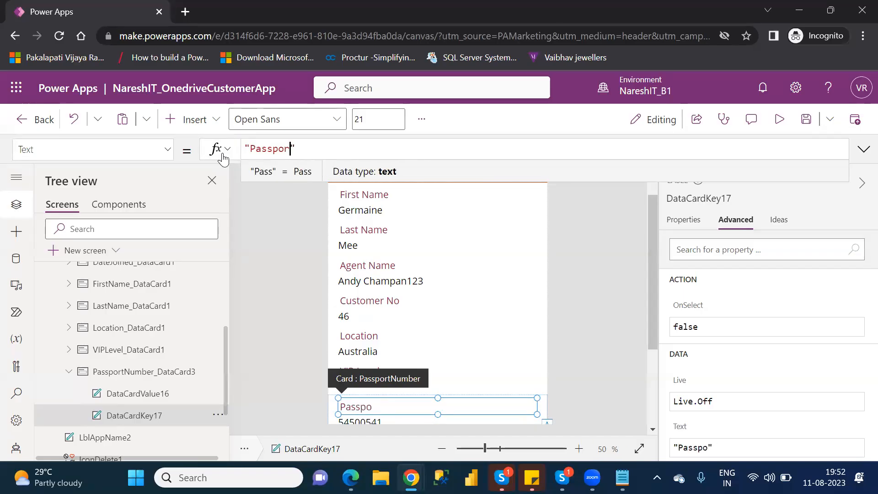
{"action": "type", "text": "umber"}
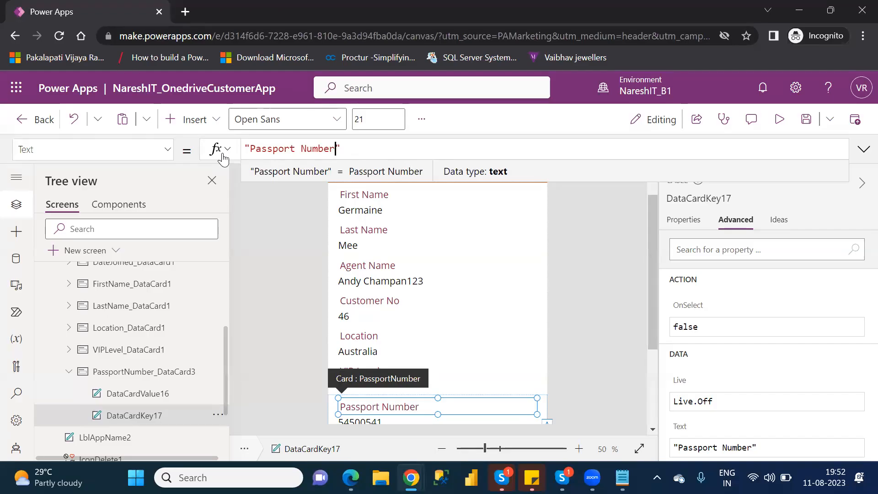
{"action": "left_click", "coordinate": [148, 421]}
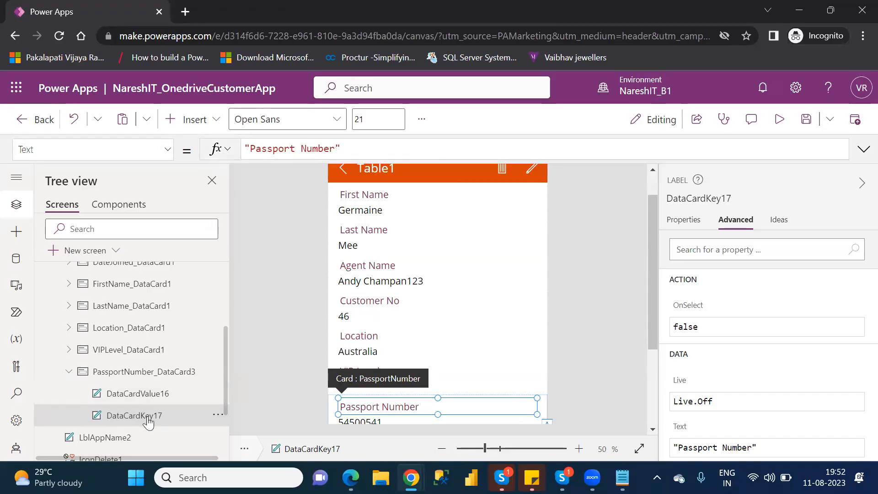
Look through the general properties of label DataCardKey17 and the advanced properties of the PassportNumber card.
{"action": "left_click", "coordinate": [684, 221]}
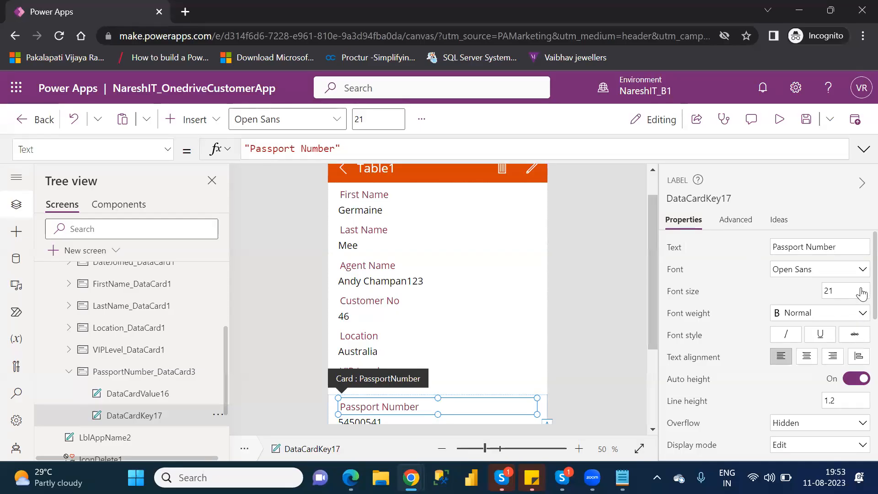
{"action": "scroll", "coordinate": [862, 292], "scroll_direction": "down", "scroll_amount": 4}
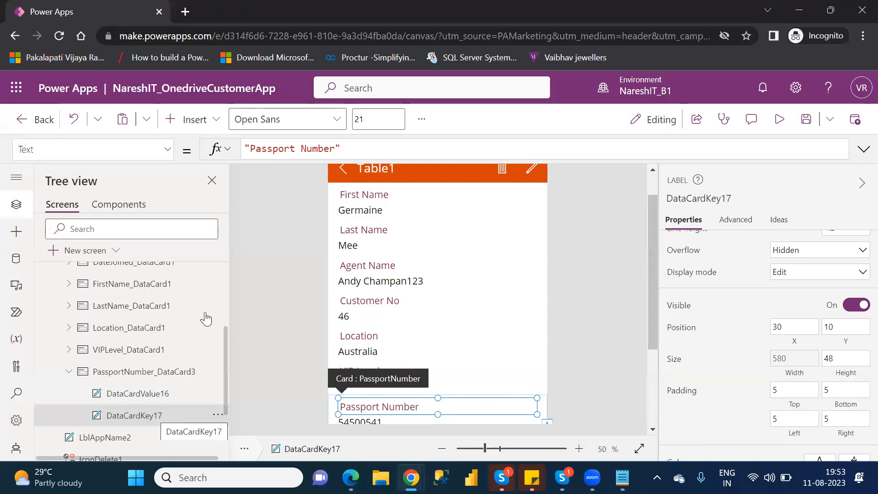
{"action": "left_click", "coordinate": [462, 14]}
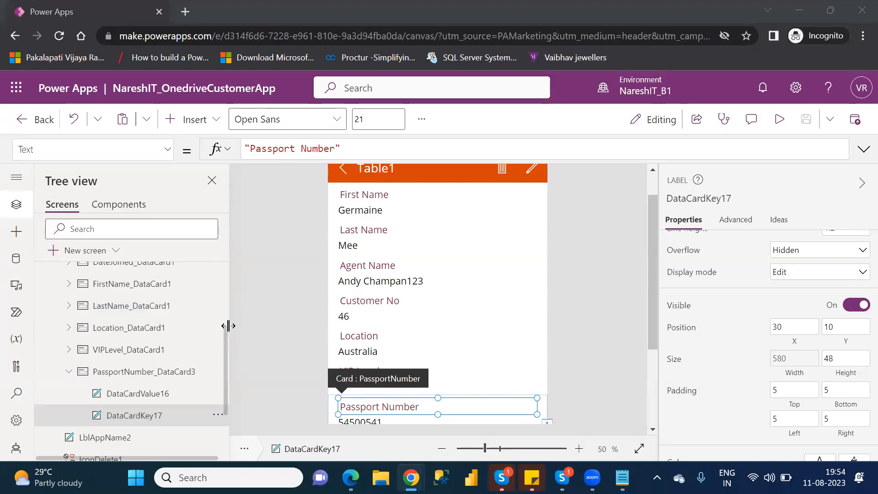
{"action": "mouse_move", "coordinate": [225, 348]}
{"action": "left_mouse_down"}
{"action": "mouse_move", "coordinate": [230, 311]}
{"action": "mouse_move", "coordinate": [235, 344]}
{"action": "left_mouse_up"}
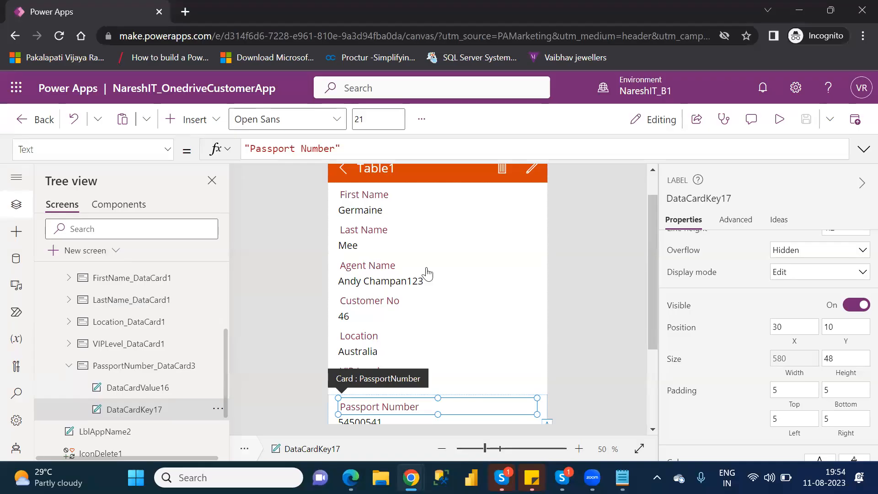
{"action": "left_click", "coordinate": [146, 366]}
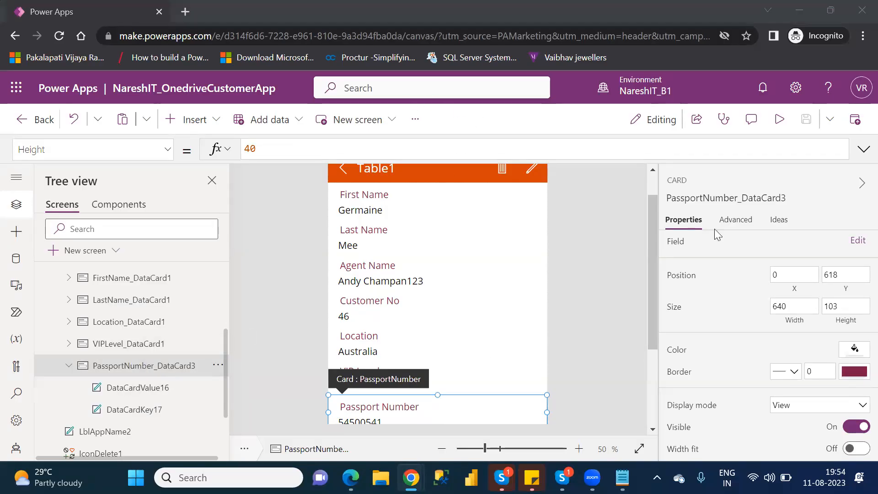
{"action": "left_click", "coordinate": [735, 221]}
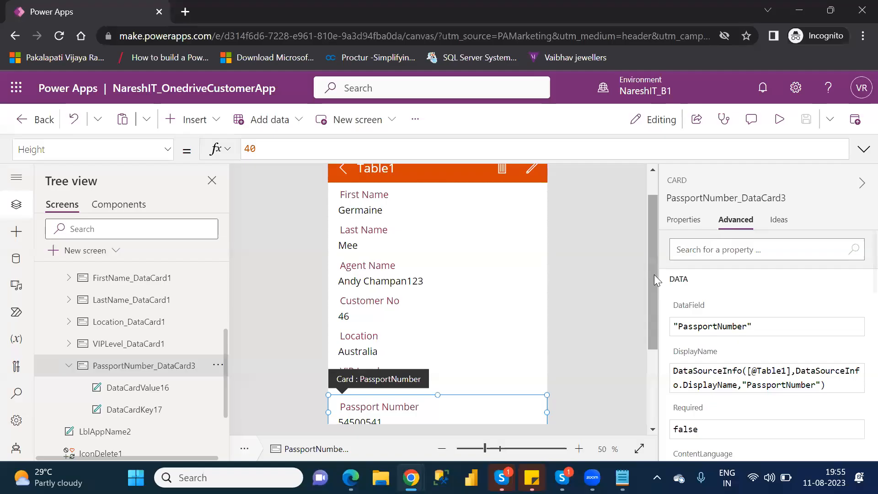
{"action": "left_click_drag", "start_coordinate": [654, 275], "coordinate": [672, 365]}
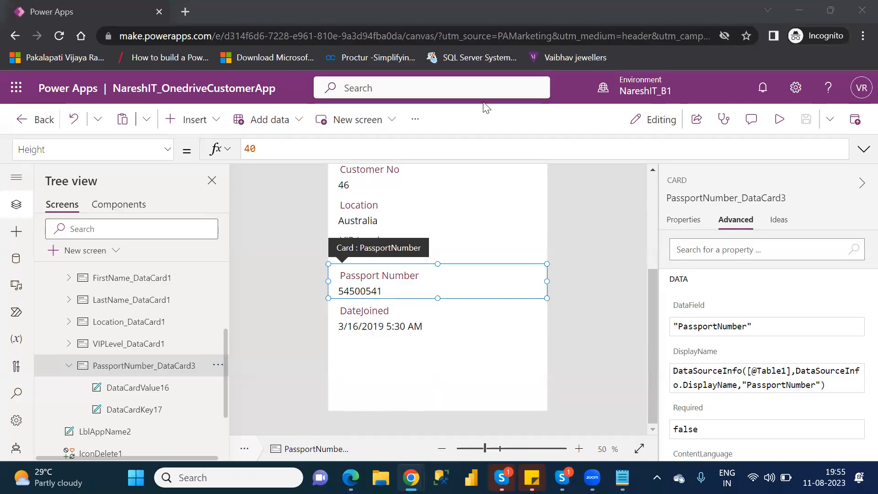
Set the font weight of the AgentName card's value label, DataCardValue1, to Bold and check it on the form.
{"action": "left_click", "coordinate": [68, 367]}
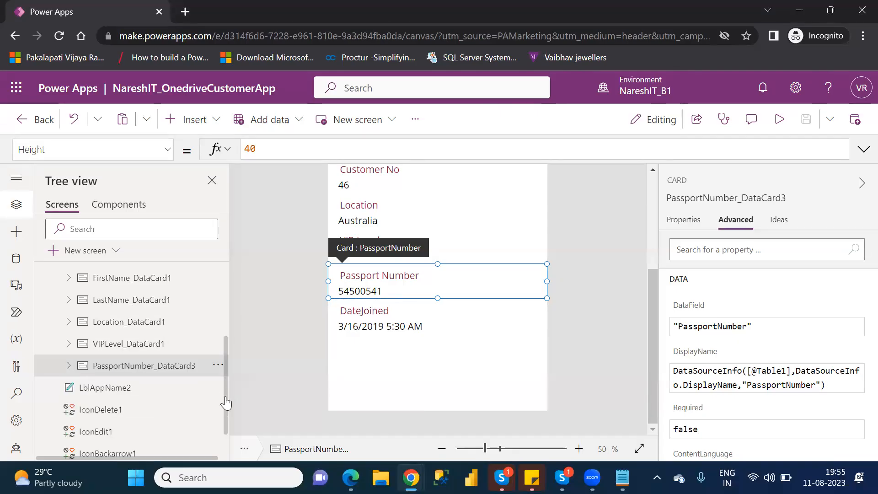
{"action": "left_click_drag", "start_coordinate": [226, 403], "coordinate": [237, 325]}
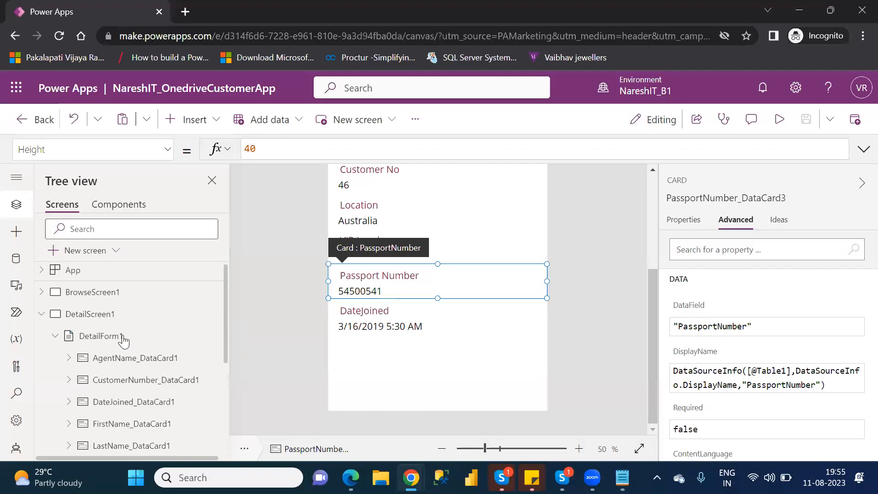
{"action": "left_click", "coordinate": [67, 358]}
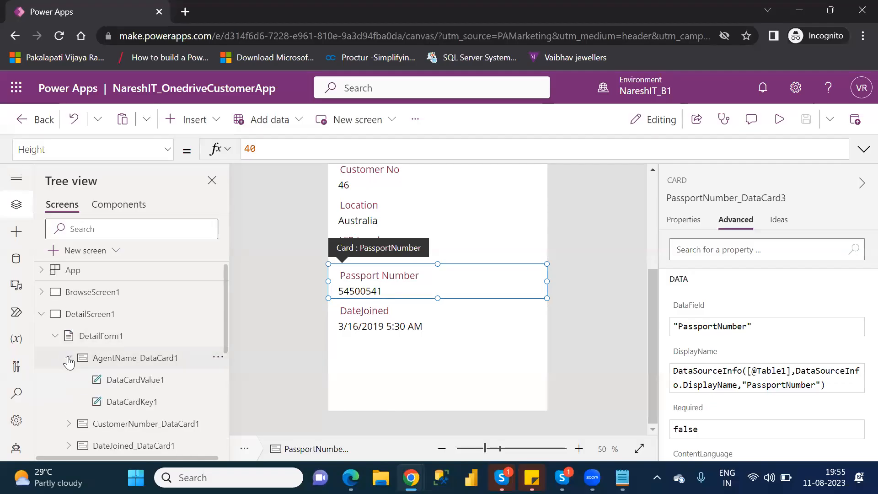
{"action": "left_click", "coordinate": [159, 388]}
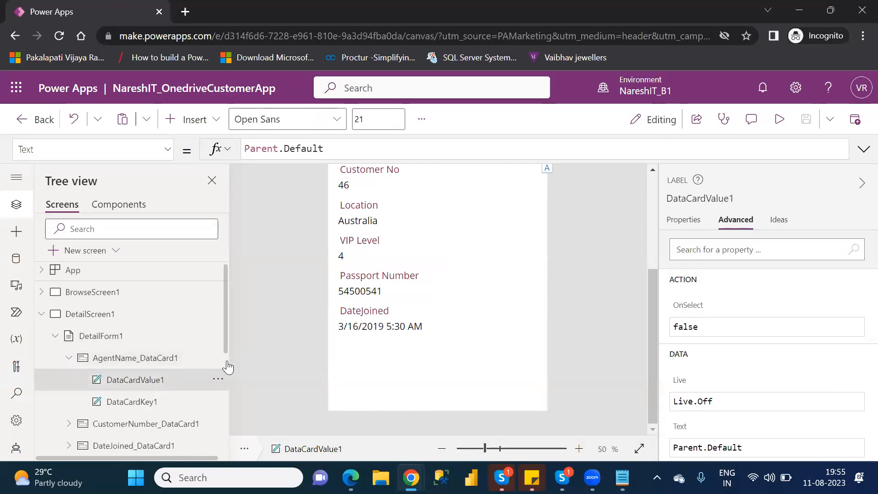
{"action": "left_click", "coordinate": [671, 223]}
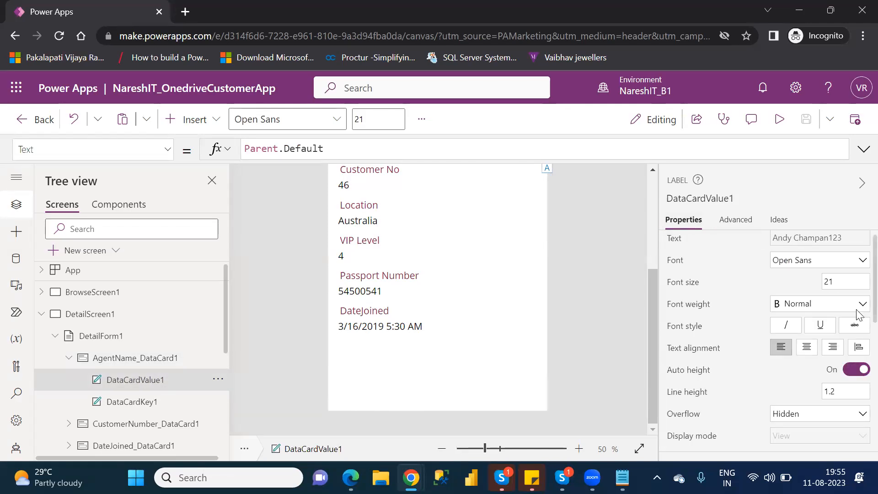
{"action": "scroll", "coordinate": [862, 297], "scroll_direction": "down", "scroll_amount": 1}
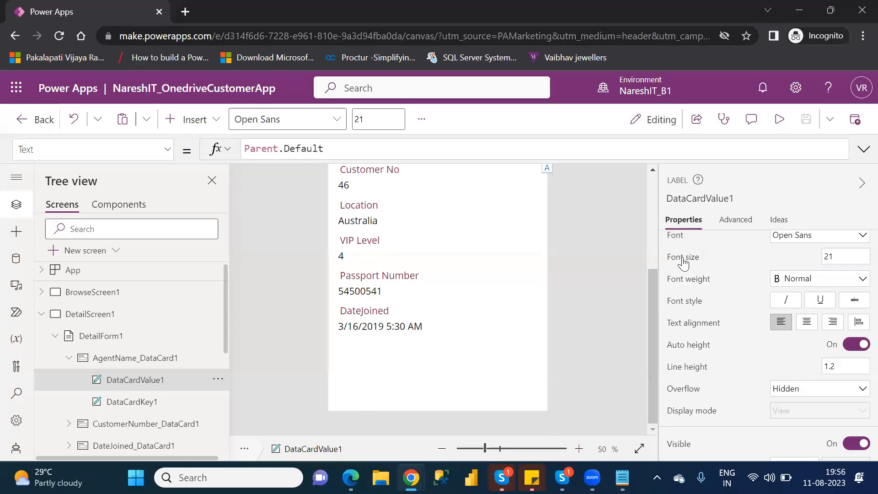
{"action": "left_click", "coordinate": [795, 279]}
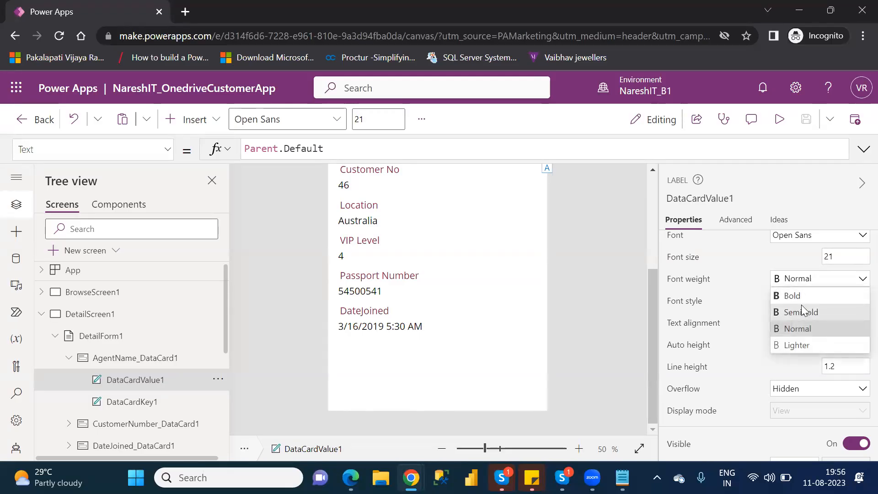
{"action": "left_click", "coordinate": [801, 298]}
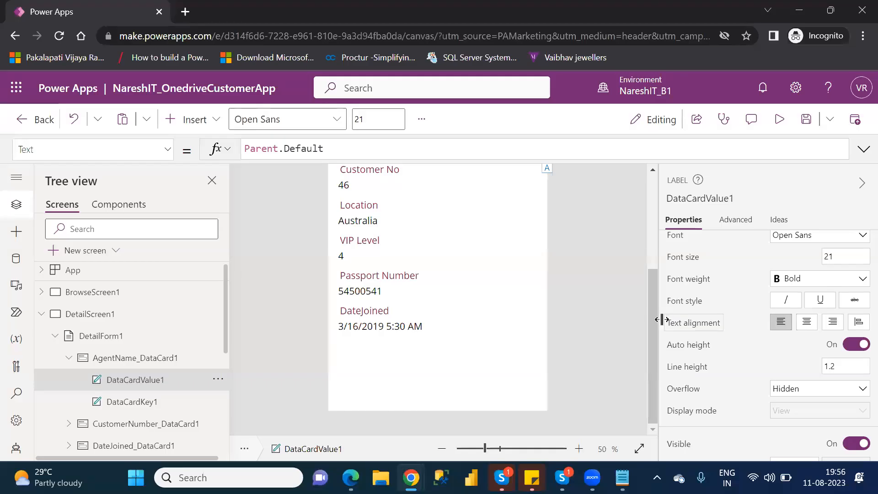
{"action": "left_click_drag", "start_coordinate": [655, 320], "coordinate": [656, 251]}
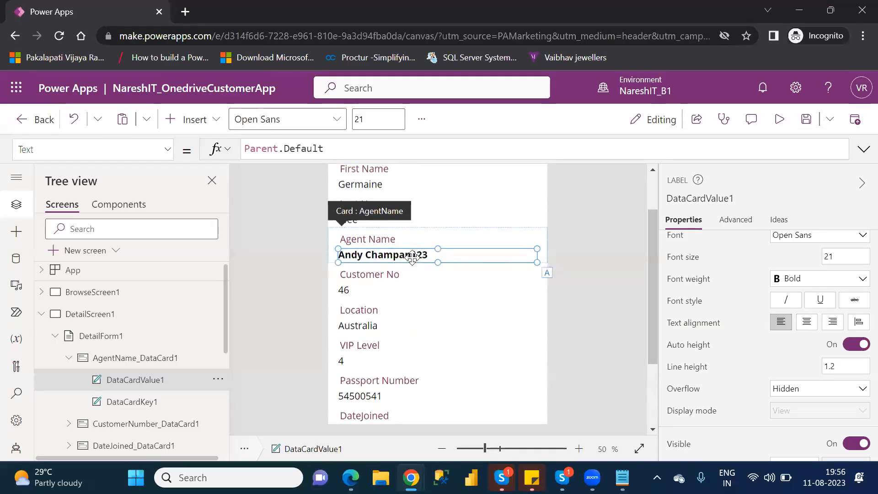
Set the font weight of the AgentName card's value label, DataCardValue1, back to Normal.
{"action": "left_click", "coordinate": [800, 285]}
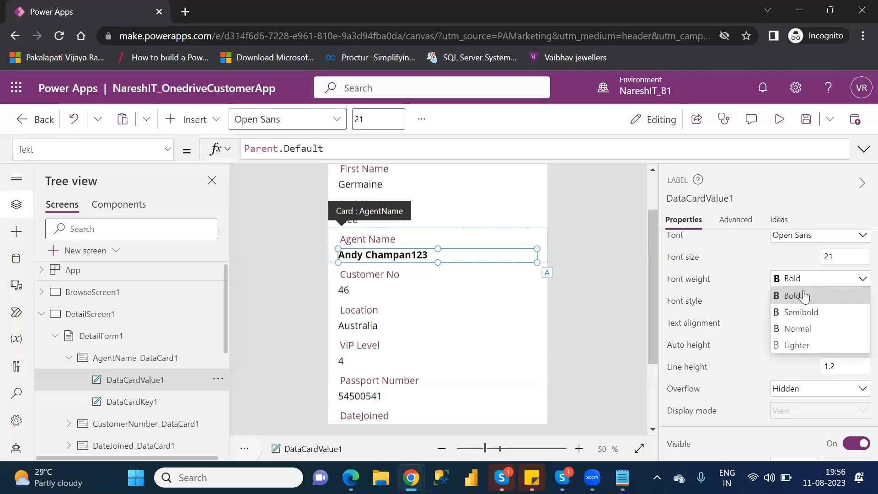
{"action": "left_click", "coordinate": [806, 328]}
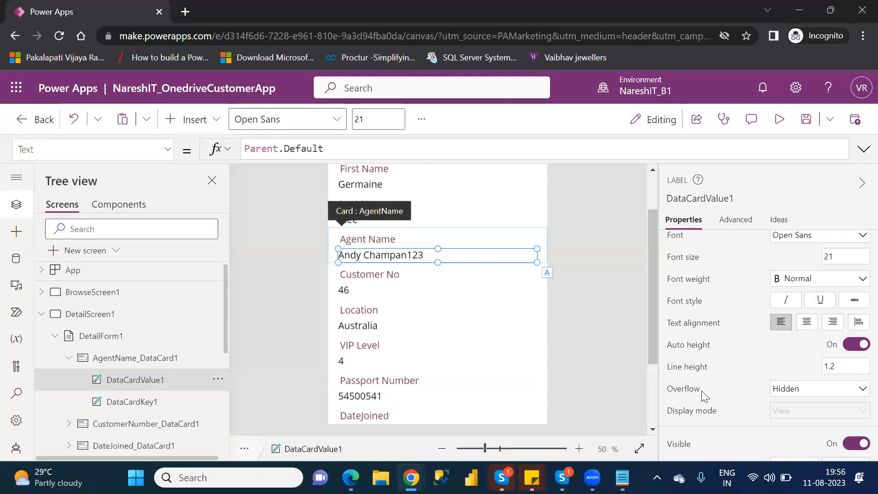
Try the Scroll overflow option on label DataCardValue1 and return the setting to Hidden.
{"action": "left_click", "coordinate": [810, 397]}
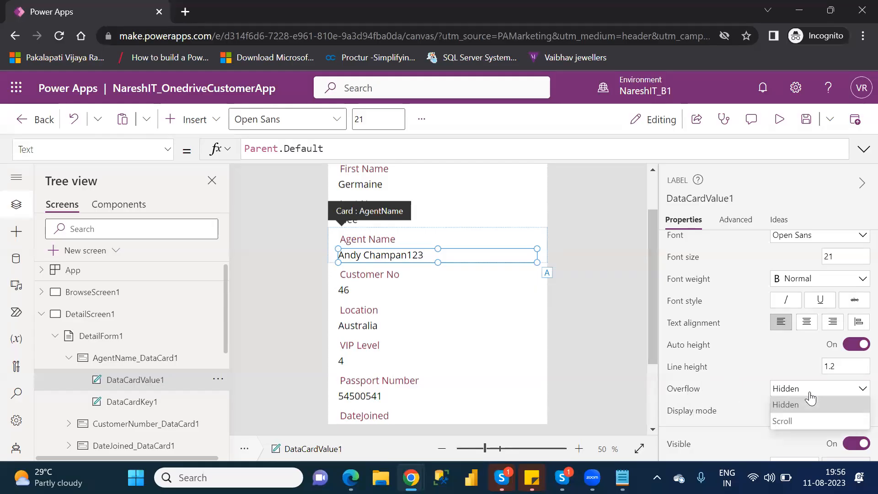
{"action": "left_click", "coordinate": [789, 423]}
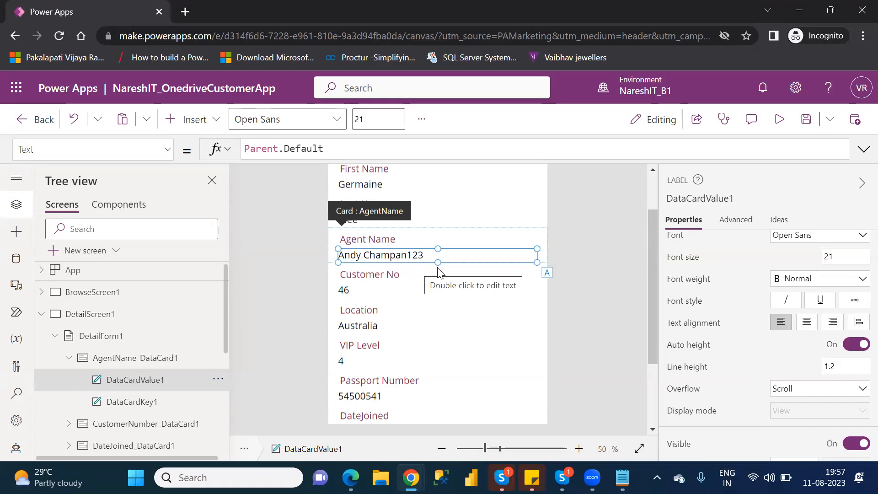
{"action": "left_click", "coordinate": [806, 392]}
{"action": "left_click", "coordinate": [803, 405]}
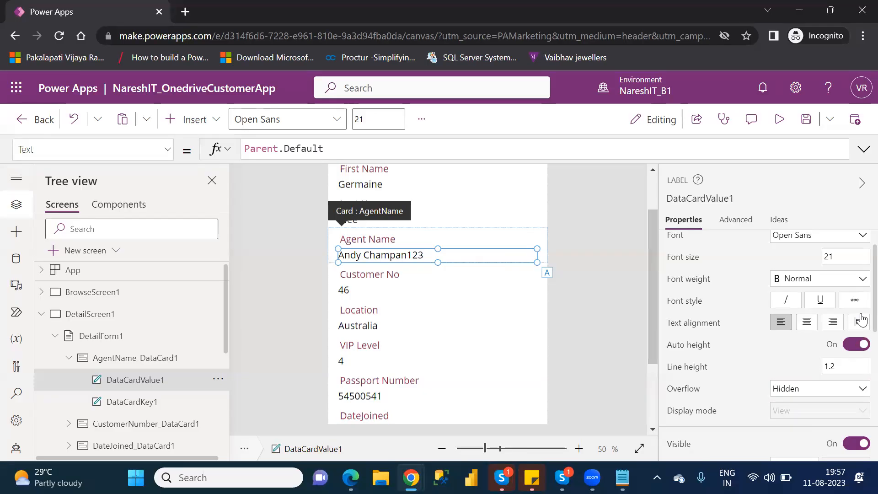
Try hiding label DataCardValue1 on the form and make it visible again.
{"action": "scroll", "coordinate": [862, 320], "scroll_direction": "down", "scroll_amount": 2}
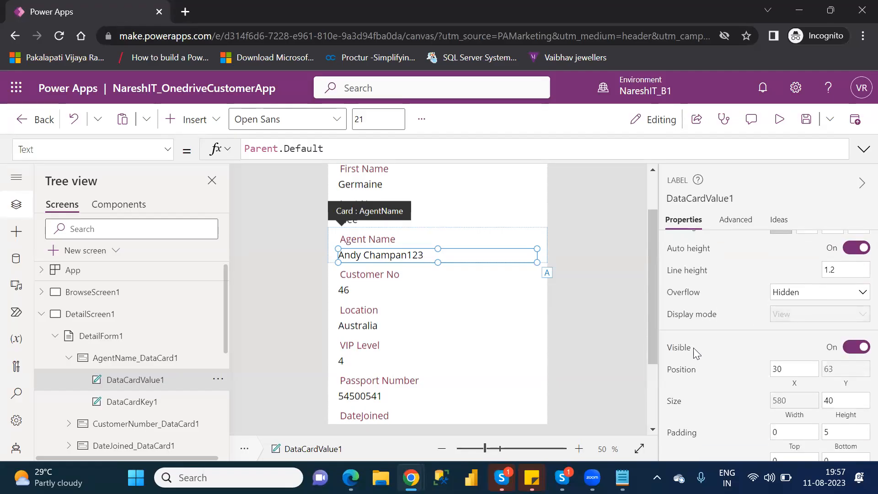
{"action": "left_click", "coordinate": [852, 349]}
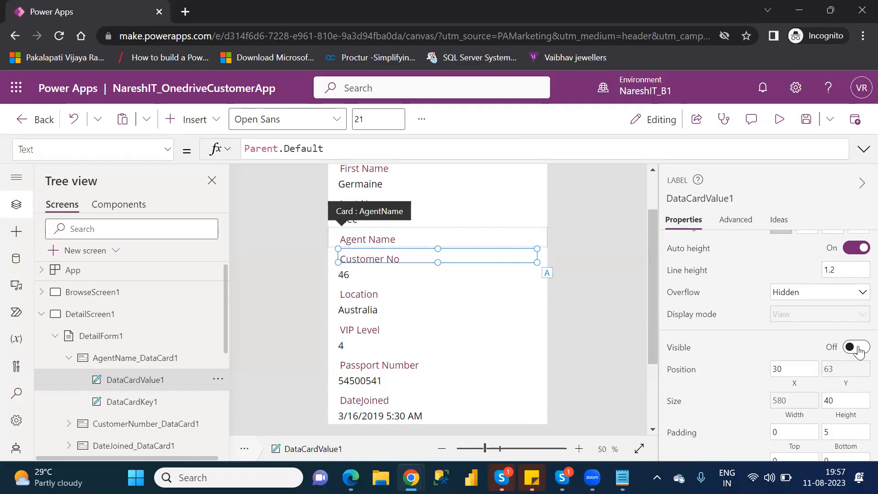
{"action": "left_click", "coordinate": [858, 349]}
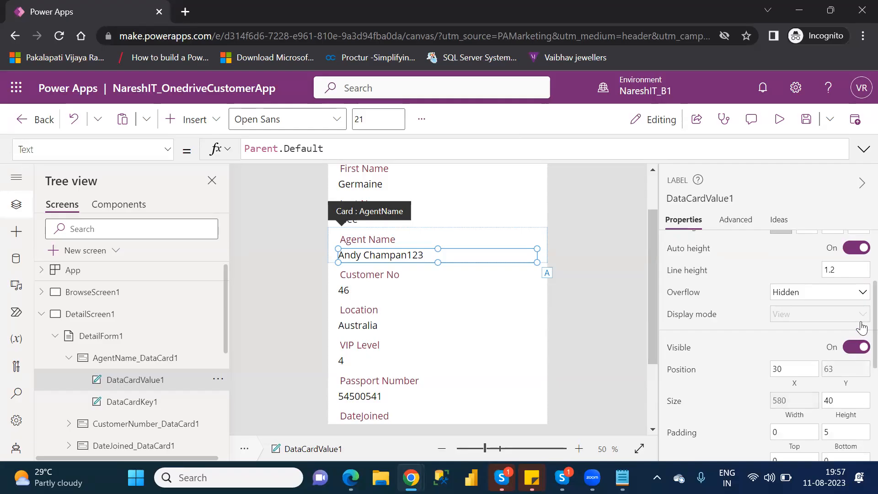
Look through DataCardValue1's padding, color, border and alignment properties and review the form's fields down to DateJoined.
{"action": "scroll", "coordinate": [862, 328], "scroll_direction": "down", "scroll_amount": 4}
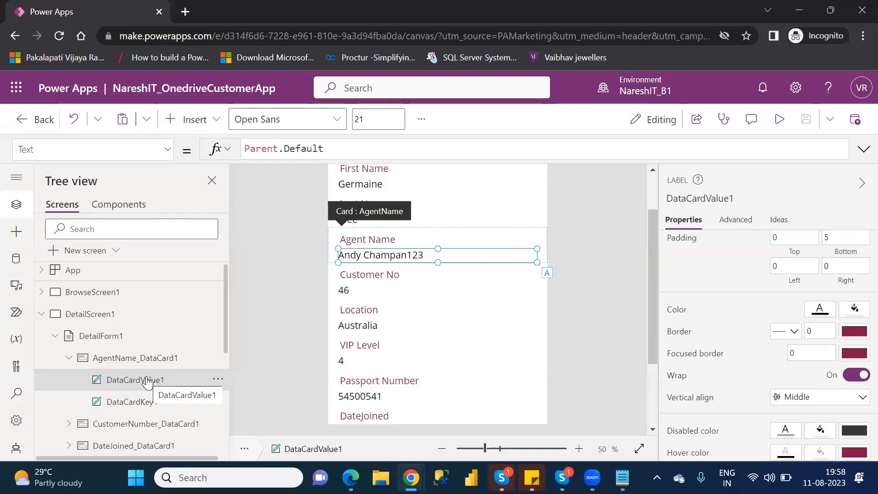
{"action": "left_click", "coordinate": [654, 186]}
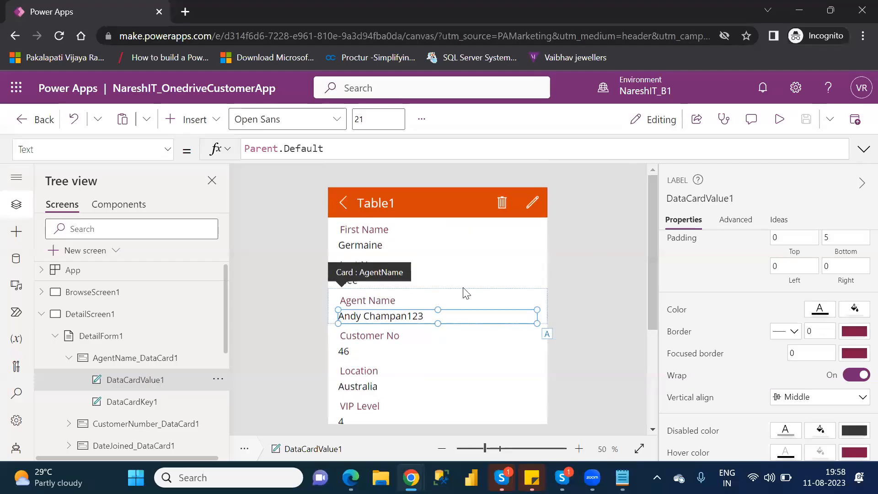
{"action": "left_click", "coordinate": [494, 271]}
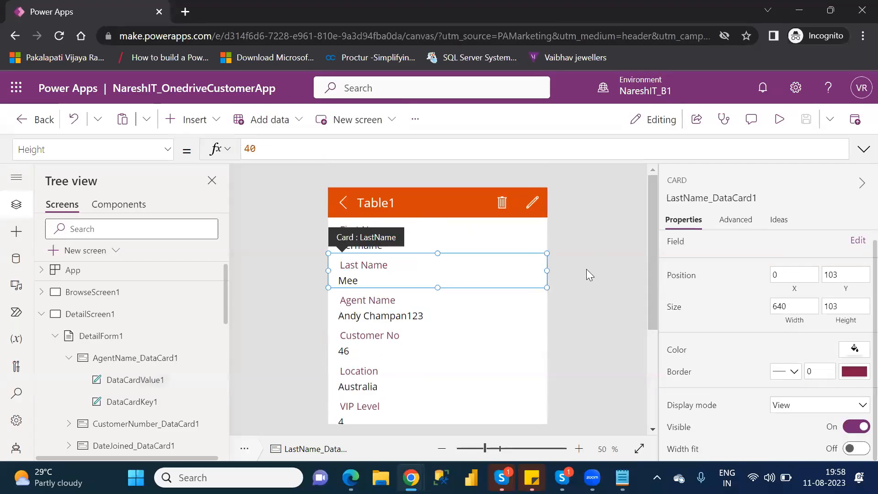
{"action": "left_click_drag", "start_coordinate": [652, 257], "coordinate": [670, 329]}
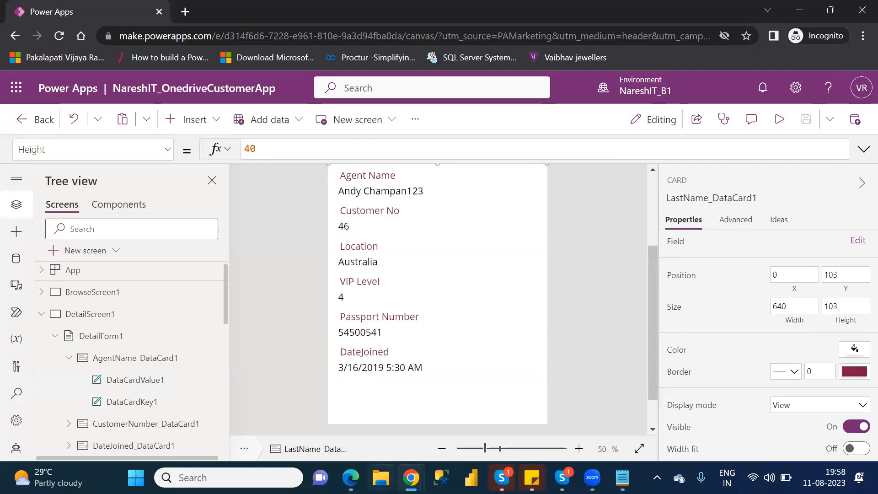
Open the Customers workbook from the personal OneDrive folder in File Explorer and dismiss Excel's Document Recovery list.
{"action": "left_click", "coordinate": [381, 478]}
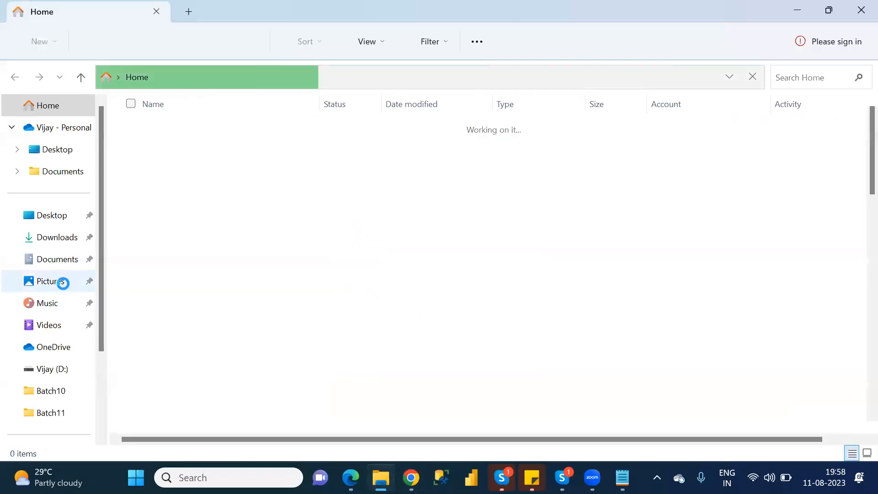
{"action": "left_click", "coordinate": [62, 131]}
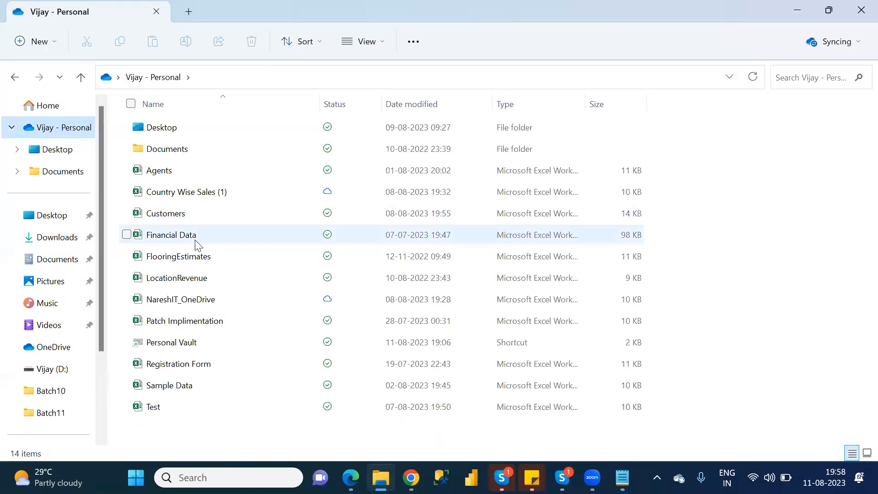
{"action": "double_click", "coordinate": [174, 217]}
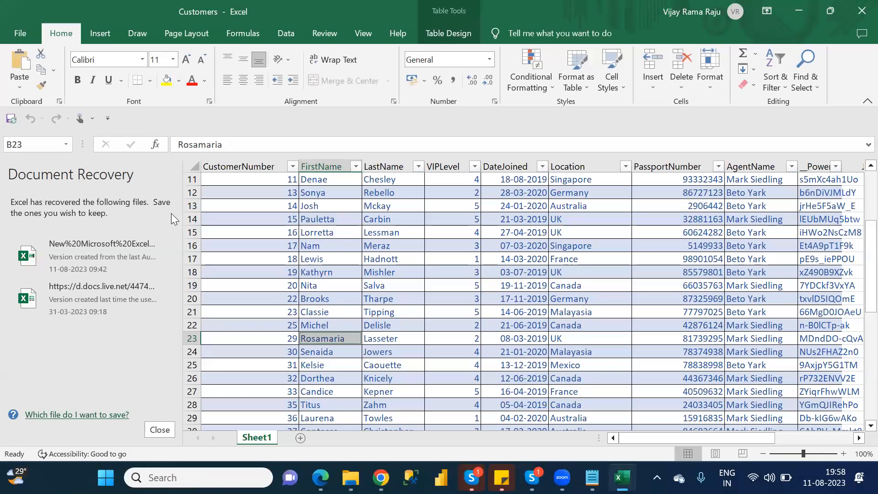
{"action": "left_click", "coordinate": [160, 430]}
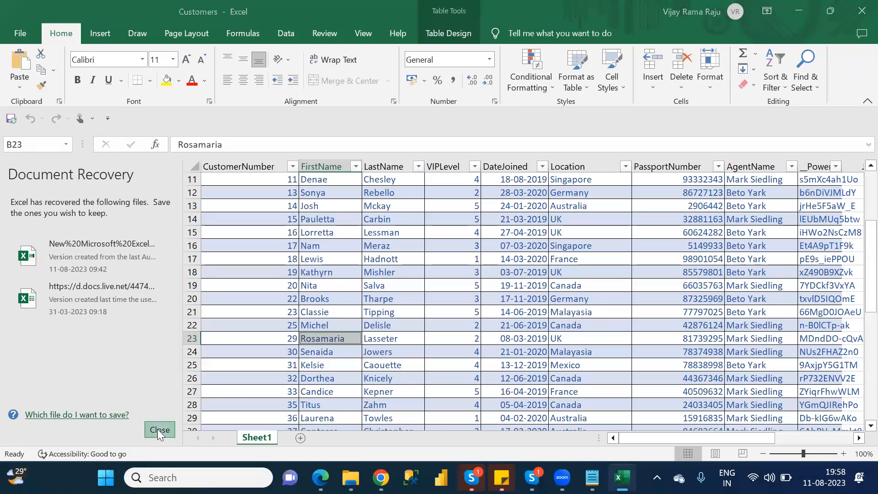
{"action": "left_click", "coordinate": [316, 231]}
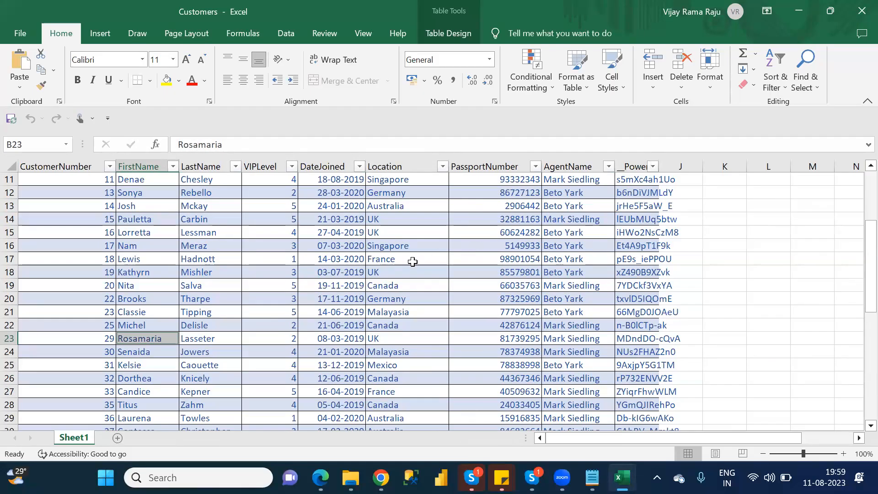
Examine the format of the DateJoined column's dates in Excel and compare it with the DateJoined field on the Power Apps form.
{"action": "left_click", "coordinate": [338, 163]}
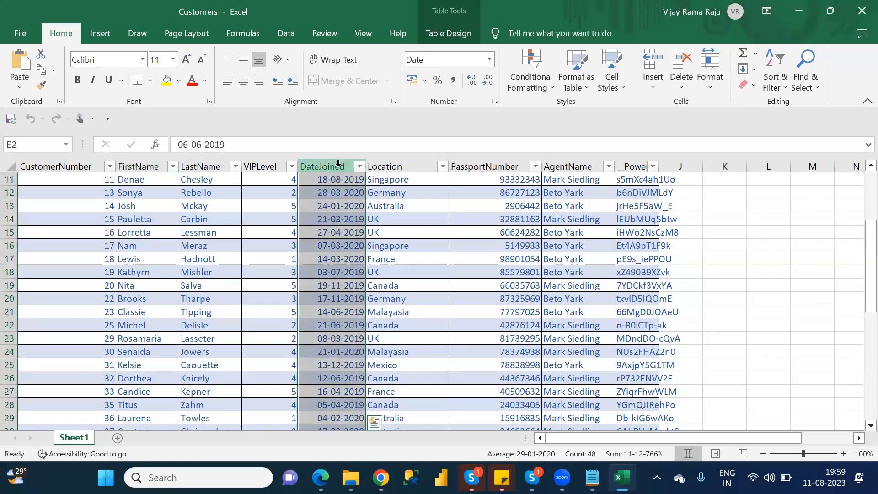
{"action": "left_click", "coordinate": [342, 245]}
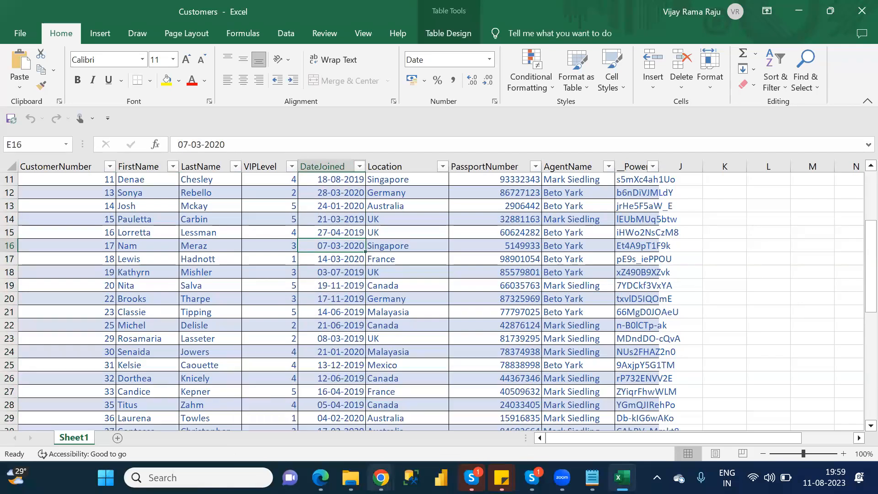
{"action": "mouse_move", "coordinate": [381, 478]}
{"action": "left_click", "coordinate": [421, 419]}
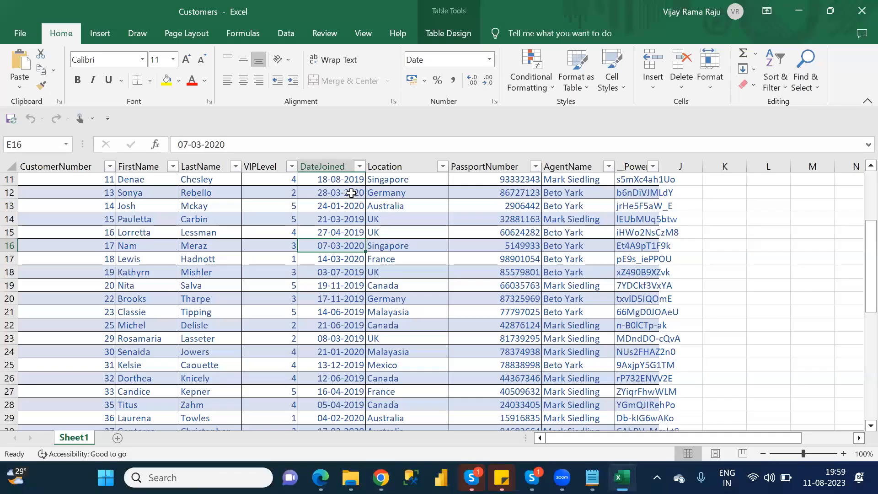
Switch to the Customers workbook in Excel and apply the Short Date number format to cell E12.
{"action": "left_click", "coordinate": [351, 193]}
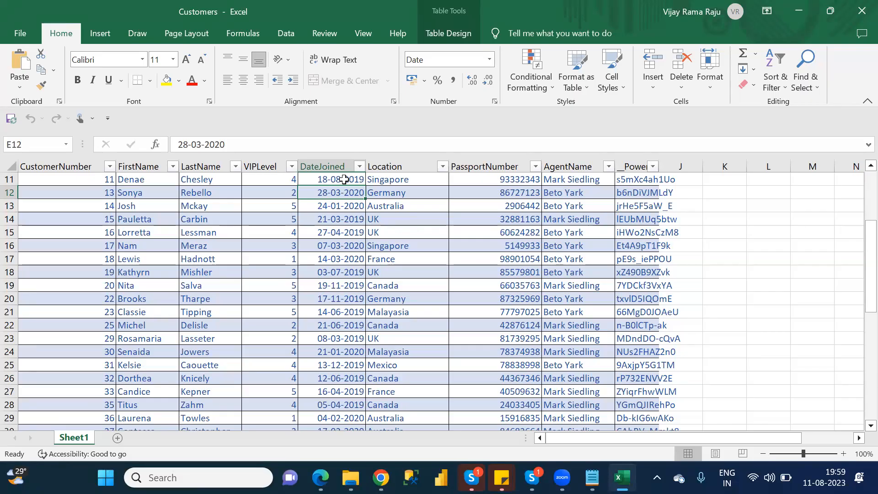
{"action": "left_click", "coordinate": [489, 59]}
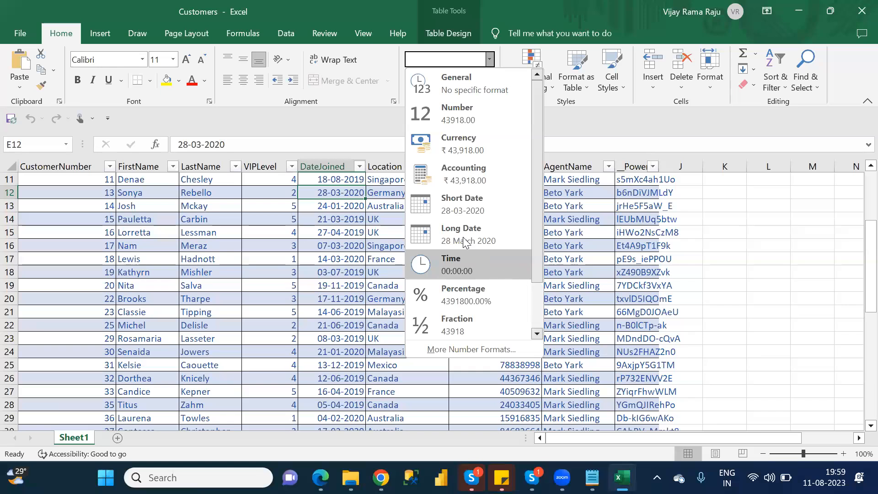
{"action": "left_click", "coordinate": [453, 201]}
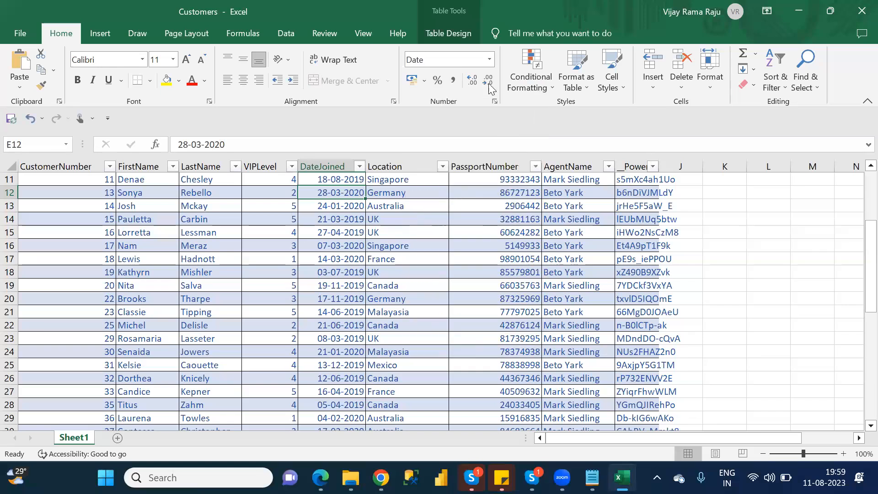
Examine the General, Number, Accounting and Date categories and the available date types in Format Cells for cell E12.
{"action": "left_click", "coordinate": [489, 59]}
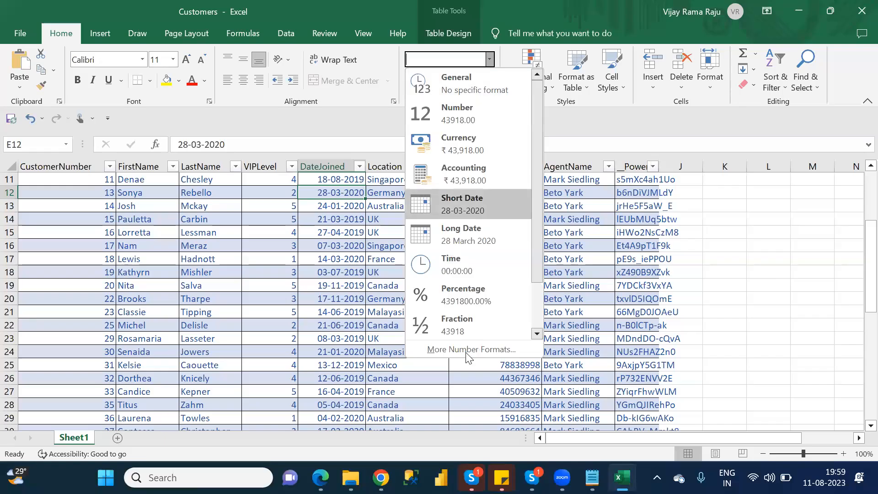
{"action": "left_click", "coordinate": [471, 350]}
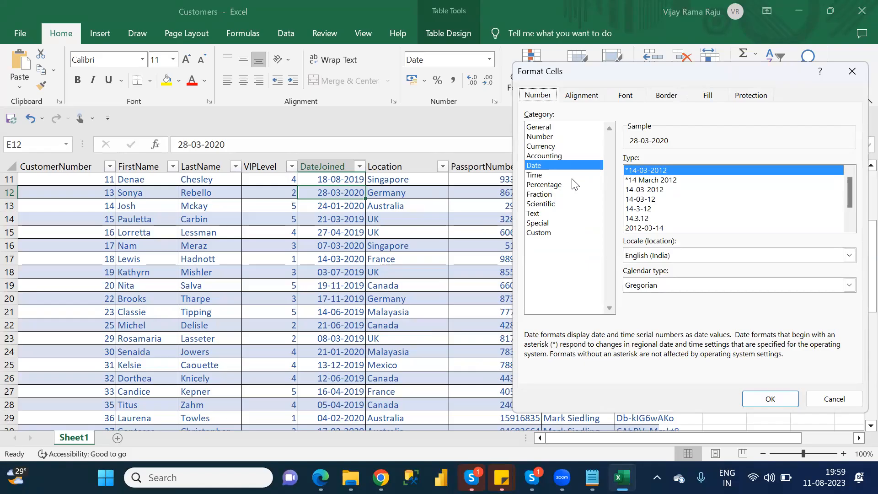
{"action": "left_click", "coordinate": [544, 128]}
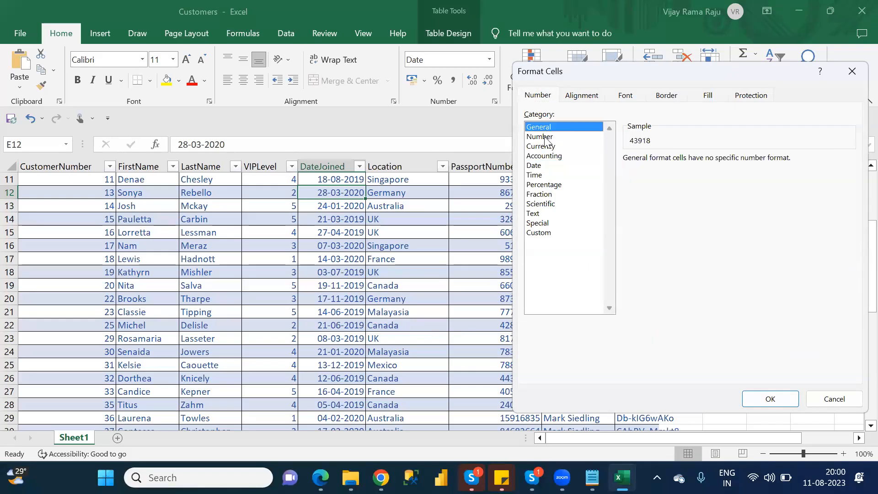
{"action": "left_click", "coordinate": [546, 137]}
{"action": "left_click", "coordinate": [549, 157]}
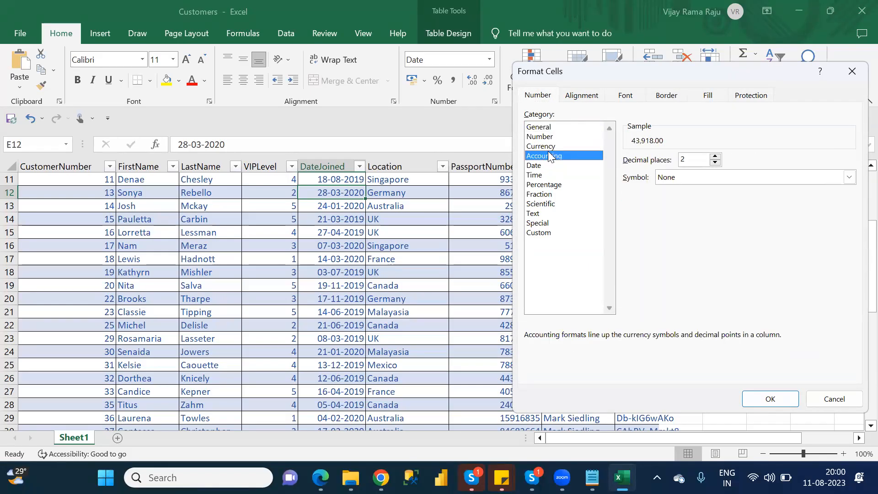
{"action": "left_click", "coordinate": [550, 167]}
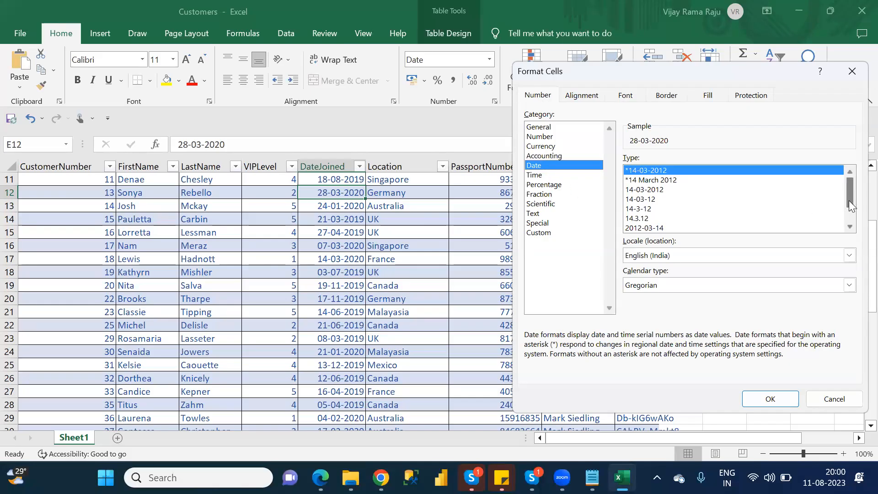
{"action": "left_click_drag", "start_coordinate": [849, 200], "coordinate": [851, 212]}
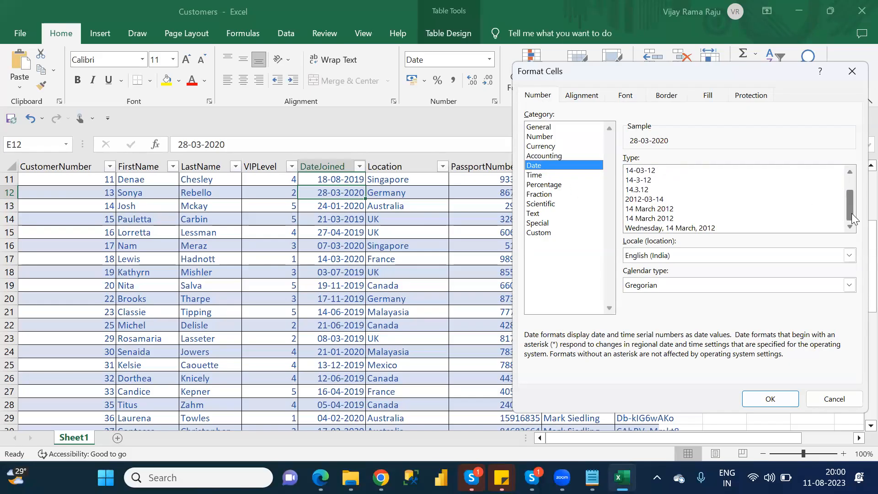
Try the Time format *13:30:55 on cell E12 and undo it.
{"action": "left_click", "coordinate": [562, 177]}
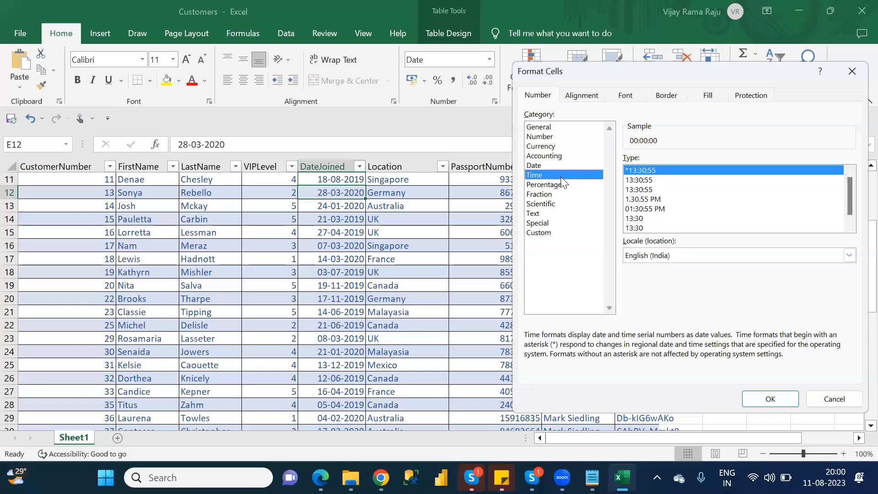
{"action": "left_click", "coordinate": [770, 399]}
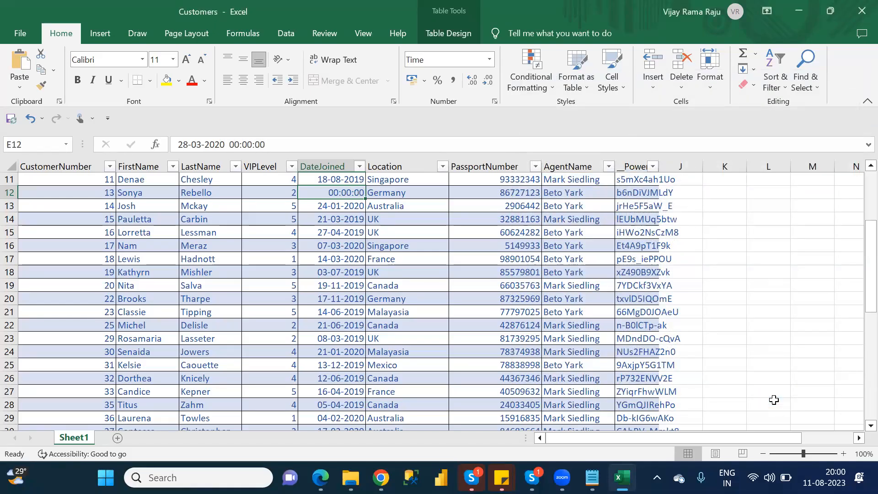
{"action": "key", "text": "ctrl+z"}
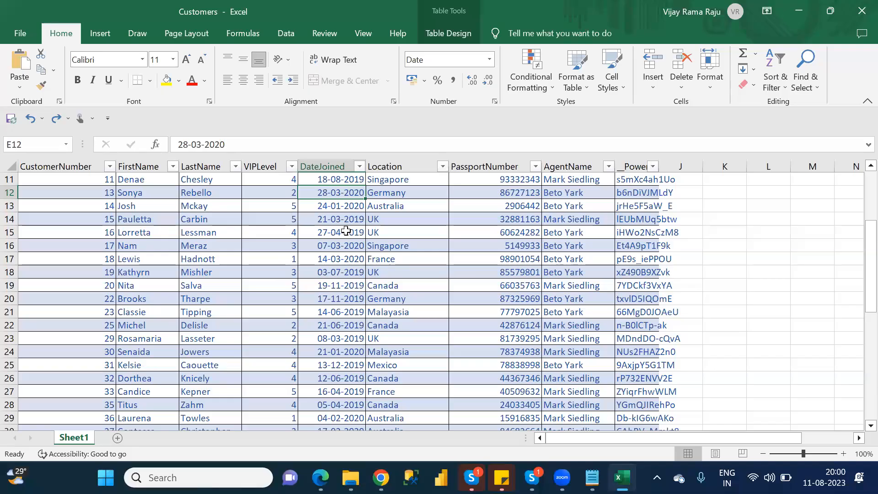
Switch to Power Apps, select the DateJoined card on the form and bring its child controls into view in the tree.
{"action": "key", "text": "alt+Tab"}
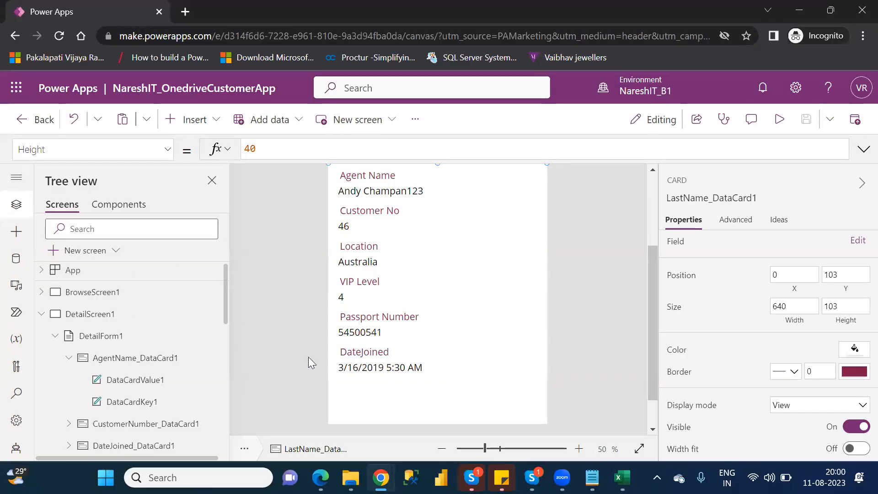
{"action": "left_click", "coordinate": [381, 372]}
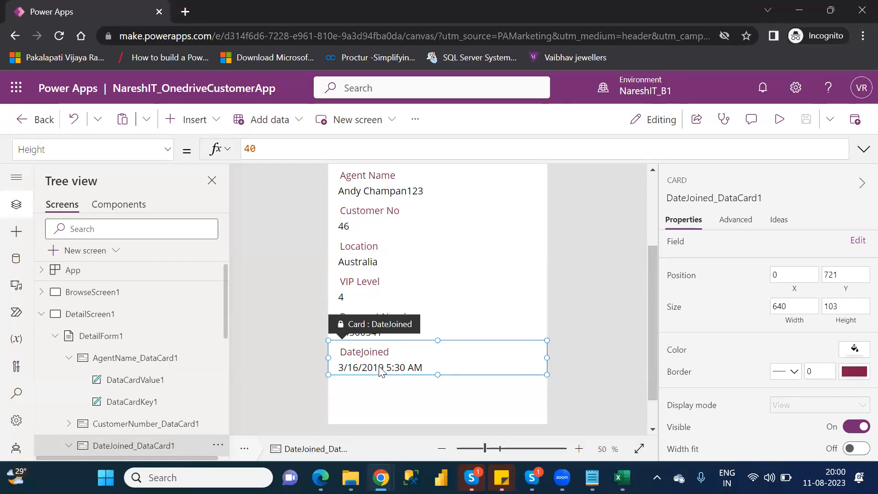
{"action": "left_click_drag", "start_coordinate": [226, 334], "coordinate": [229, 336]}
{"action": "scroll", "coordinate": [231, 344], "scroll_direction": "down", "scroll_amount": 3}
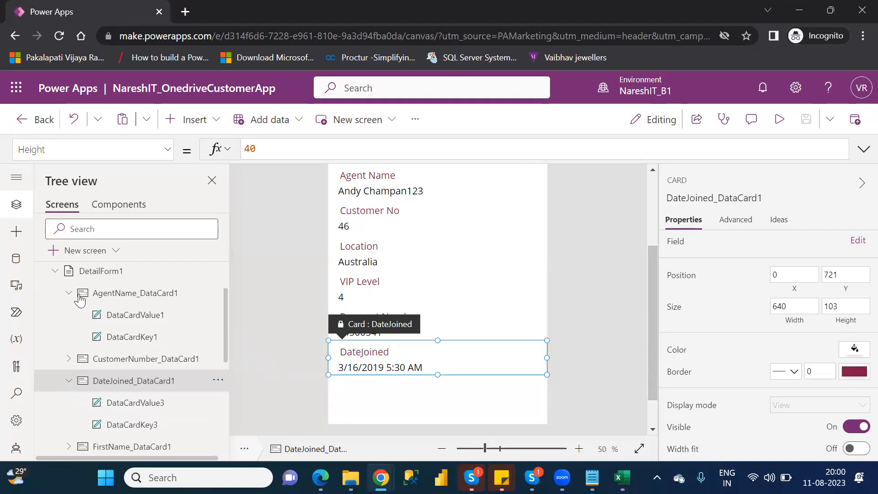
Collapse the AgentName card in the tree and unlock the DateJoined card's properties for editing.
{"action": "left_click", "coordinate": [68, 294]}
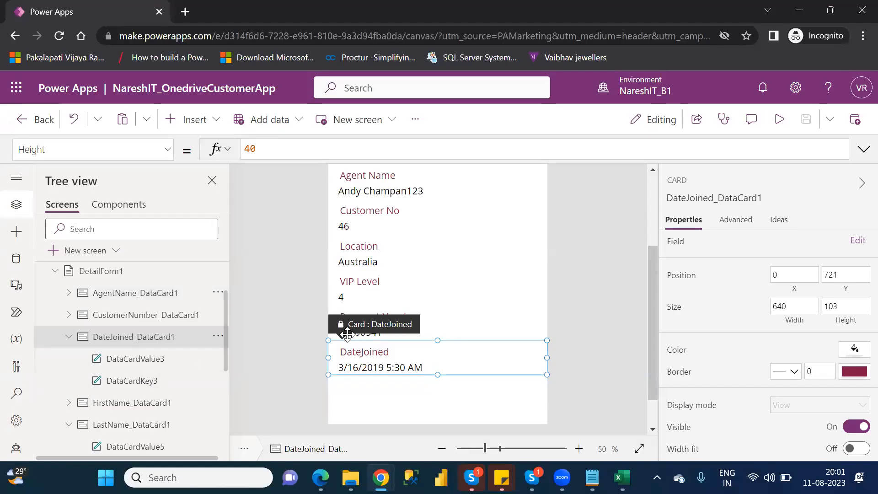
{"action": "left_click", "coordinate": [729, 224]}
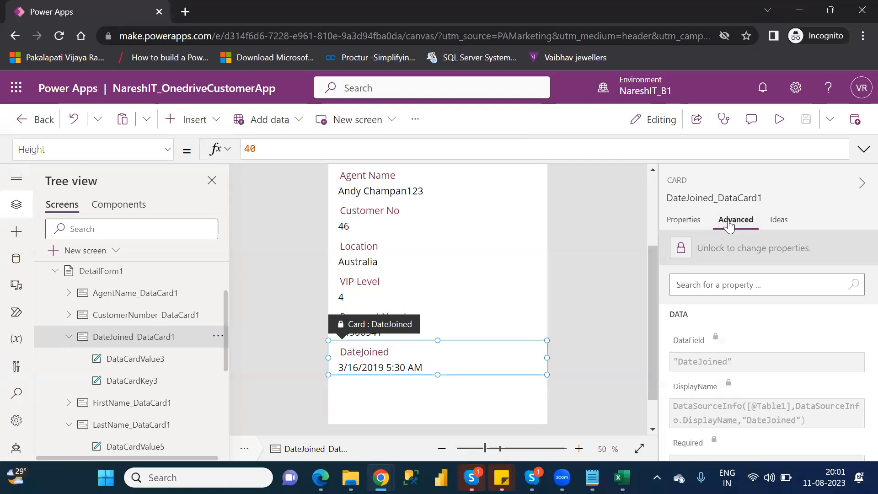
{"action": "left_click", "coordinate": [682, 249]}
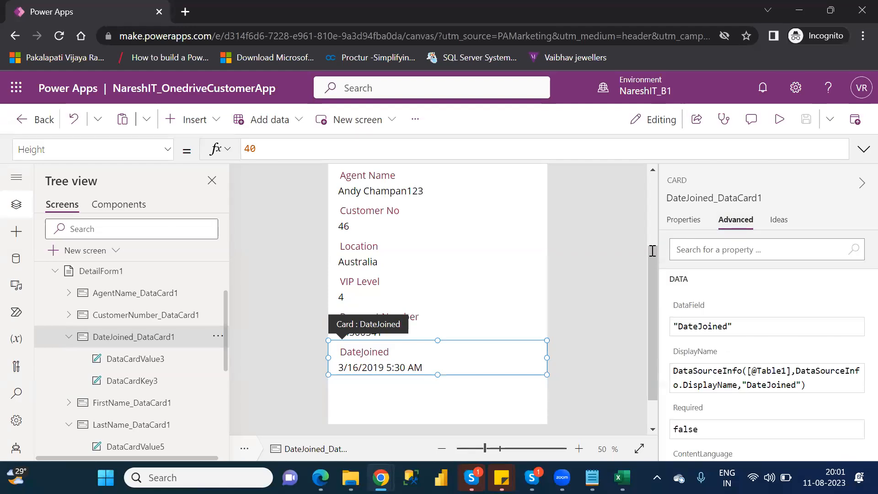
Replace the Text formula of the DateJoined card's value label with the start of a Text function on ThisItem.DateJoined.
{"action": "left_click", "coordinate": [384, 368]}
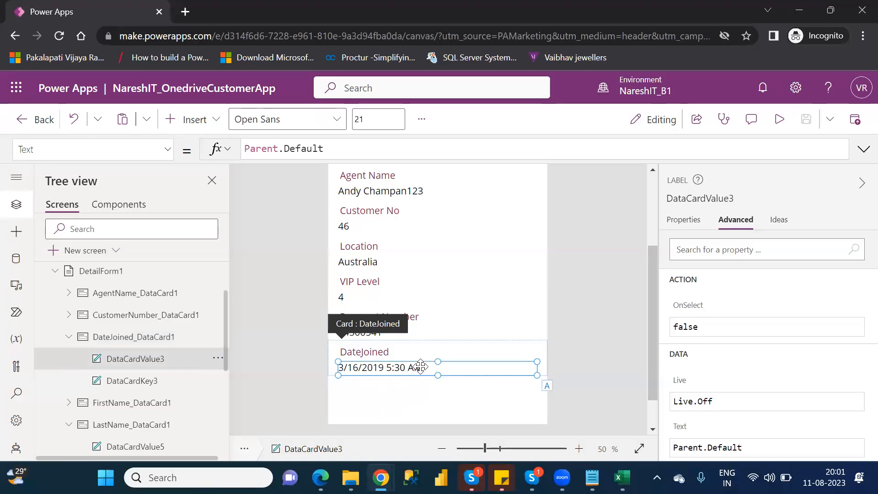
{"action": "left_click_drag", "start_coordinate": [336, 151], "coordinate": [248, 150]}
{"action": "left_click", "coordinate": [244, 149]}
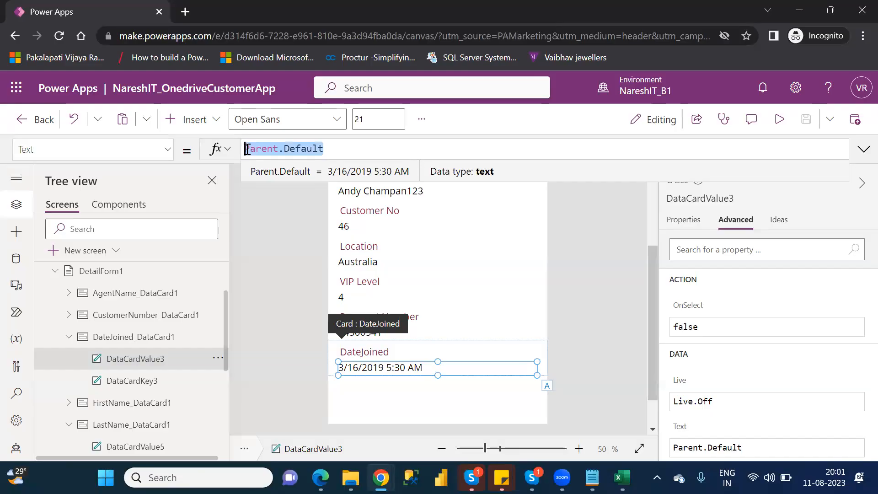
{"action": "key", "text": "BackSpace"}
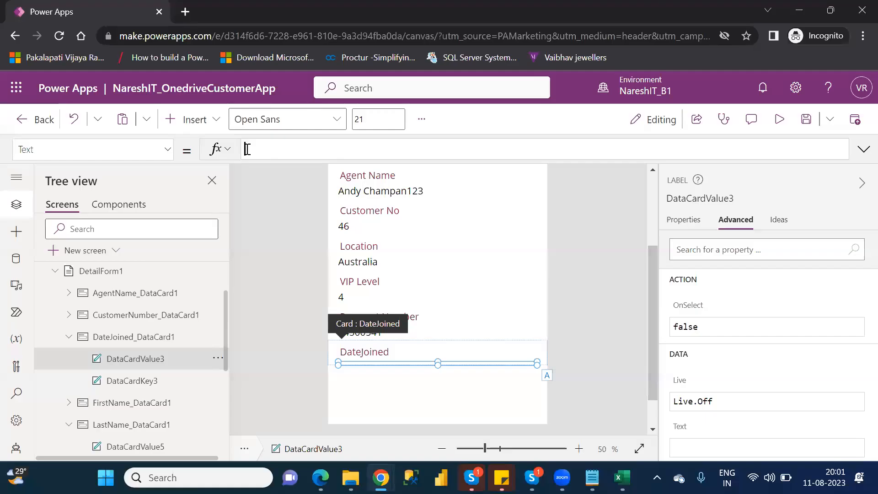
{"action": "type", "text": "Text"}
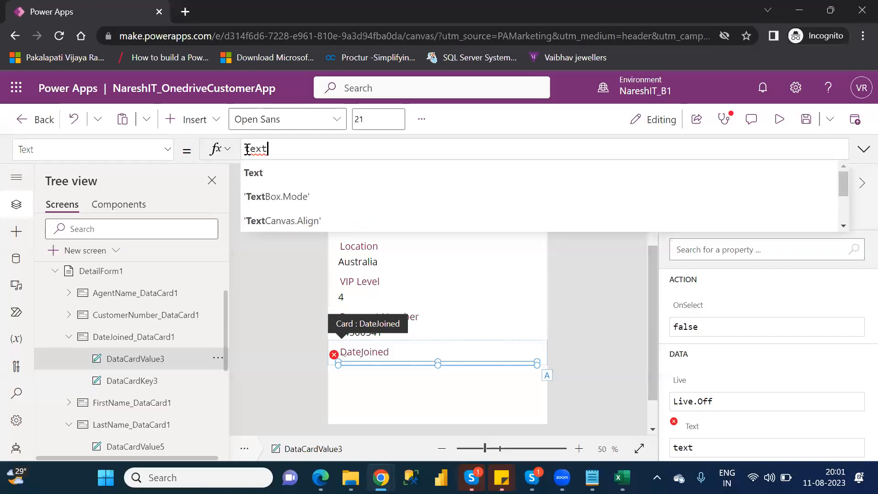
{"action": "type", "text": "("}
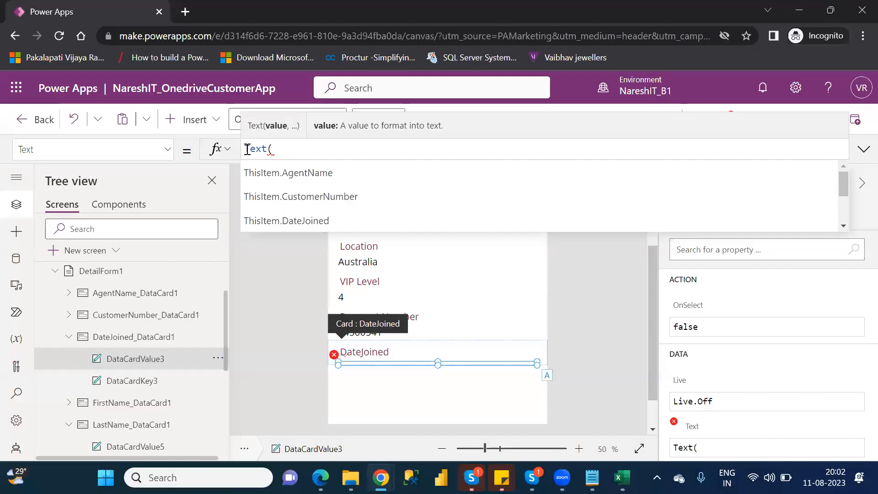
{"action": "key", "text": "Down"}
{"action": "key", "text": "Down"}
{"action": "key", "text": "Down"}
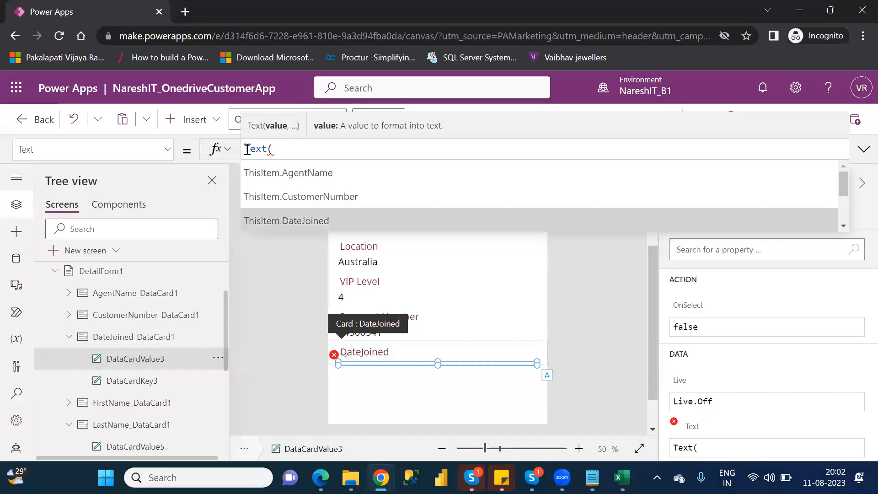
{"action": "key", "text": "Tab"}
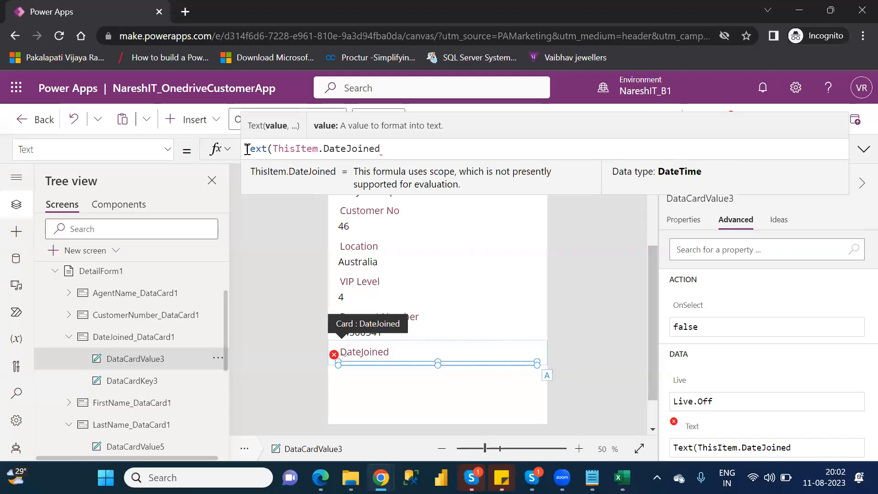
Complete the DateJoined value's Text function with the format "dd/mm/yyyy" and a closing parenthesis.
{"action": "type", "text": ","}
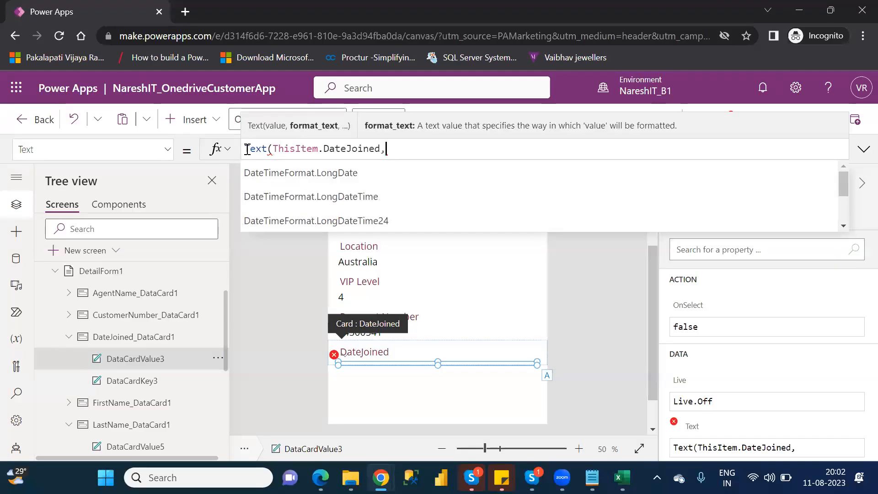
{"action": "type", "text": "\"\""}
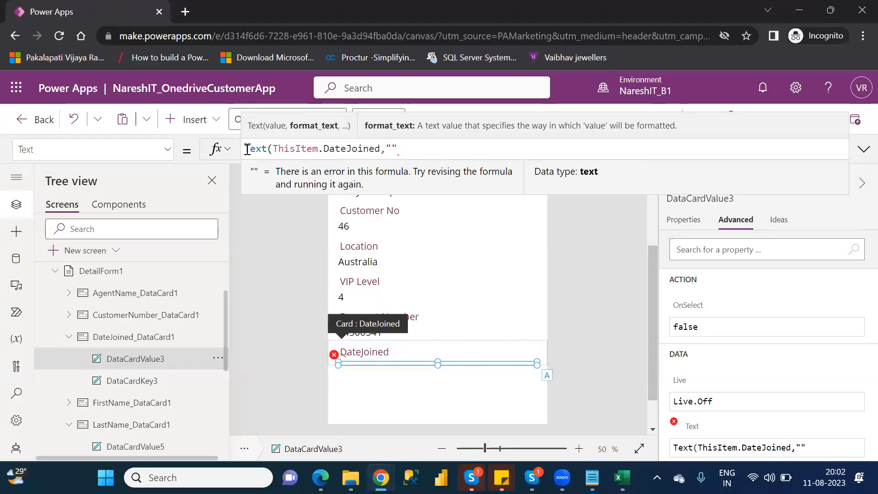
{"action": "key", "text": "Left"}
{"action": "type", "text": "dd-"}
{"action": "key", "text": "BackSpace"}
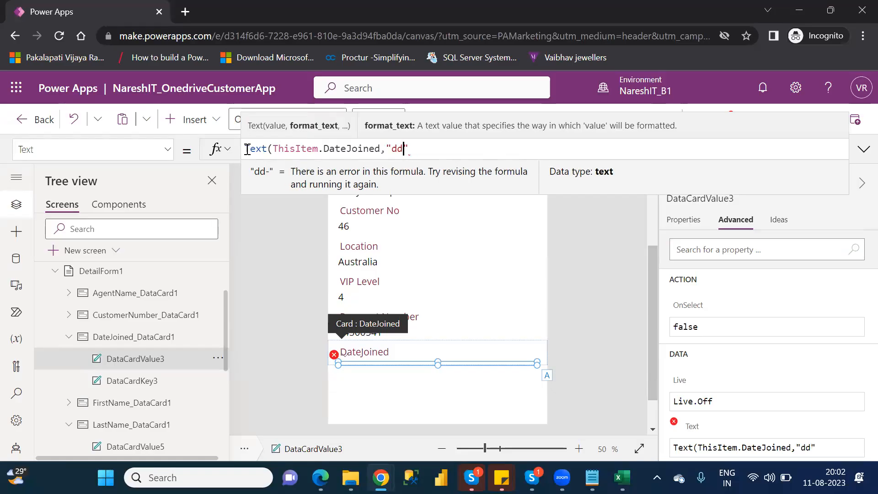
{"action": "type", "text": "/mm/"}
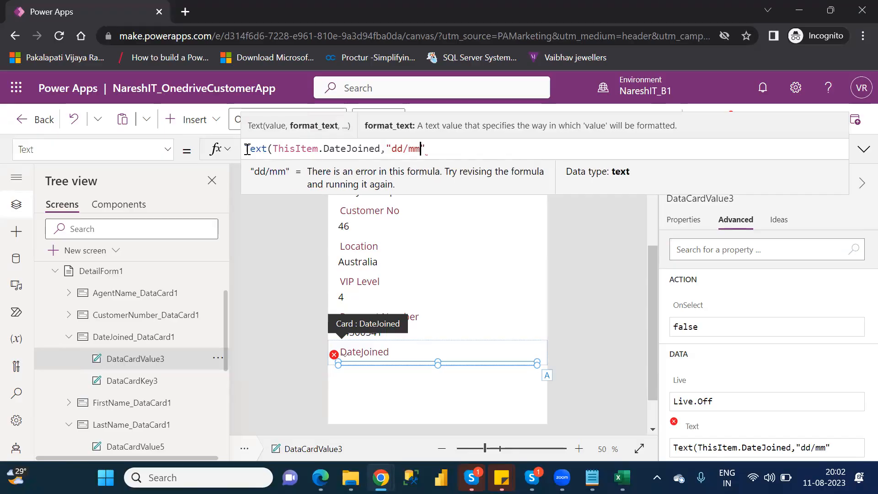
{"action": "type", "text": "yyy"}
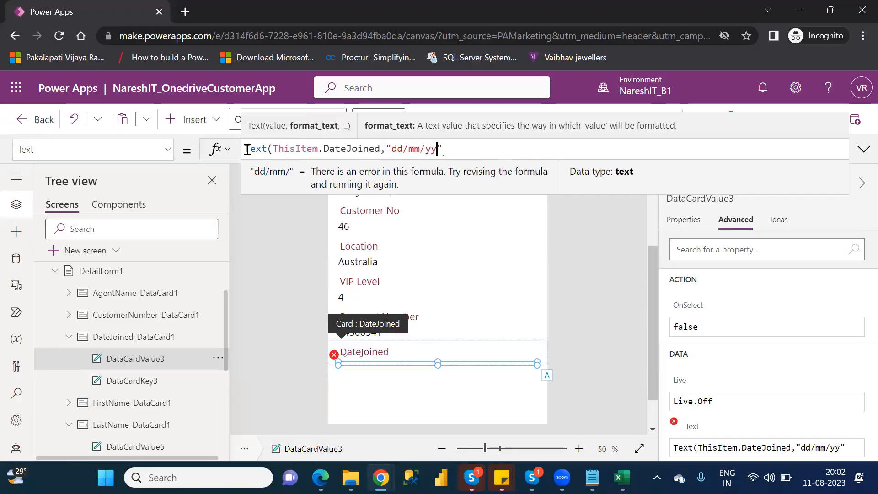
{"action": "type", "text": "y"}
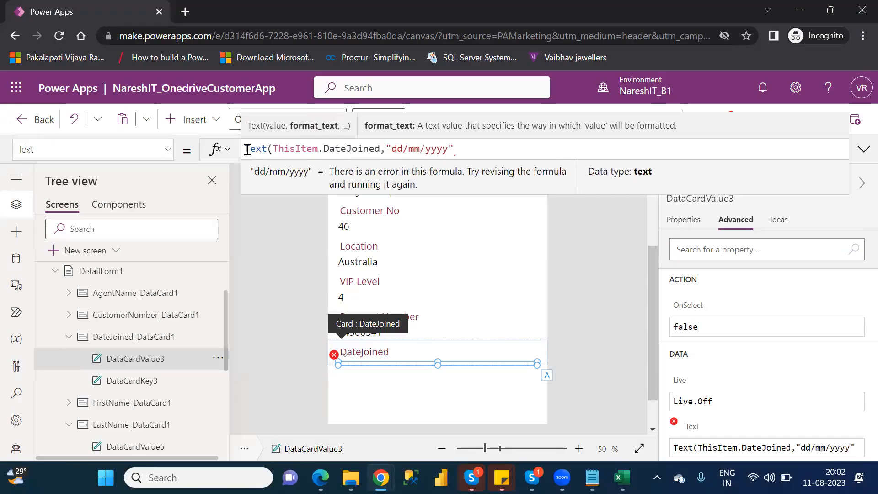
{"action": "key", "text": "Right"}
{"action": "type", "text": ")"}
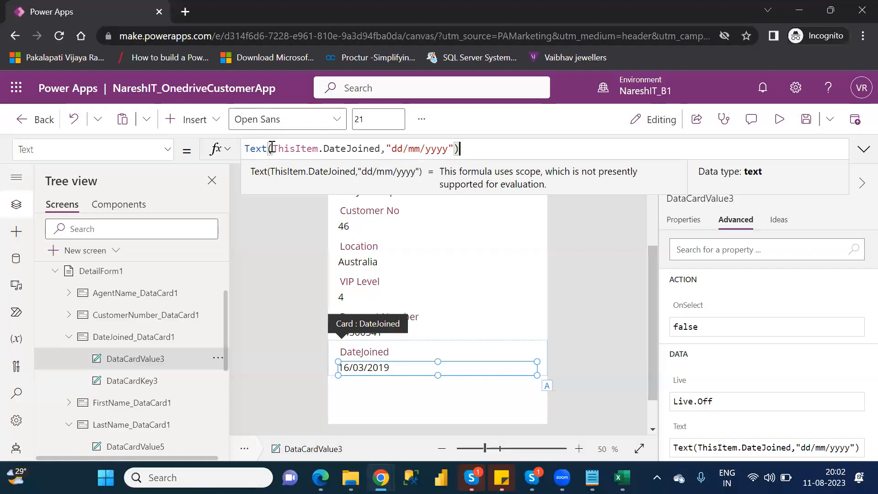
{"action": "double_click", "coordinate": [259, 150]}
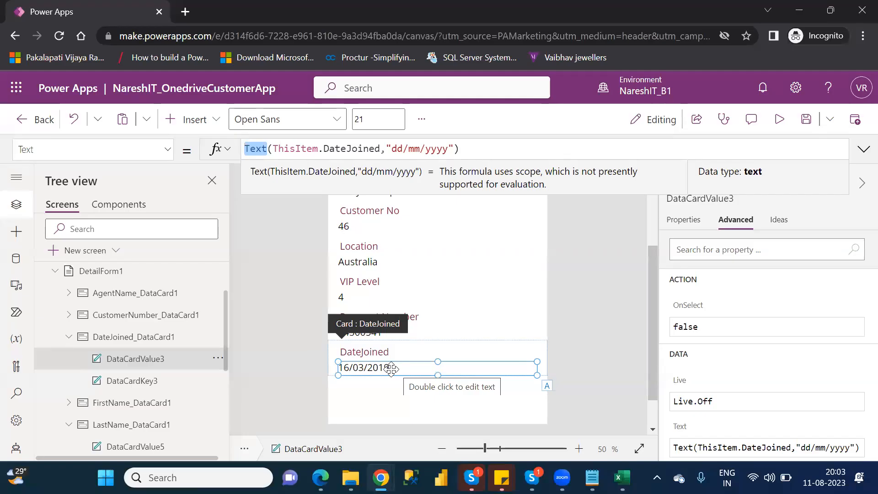
{"action": "left_click_drag", "start_coordinate": [392, 149], "coordinate": [448, 148]}
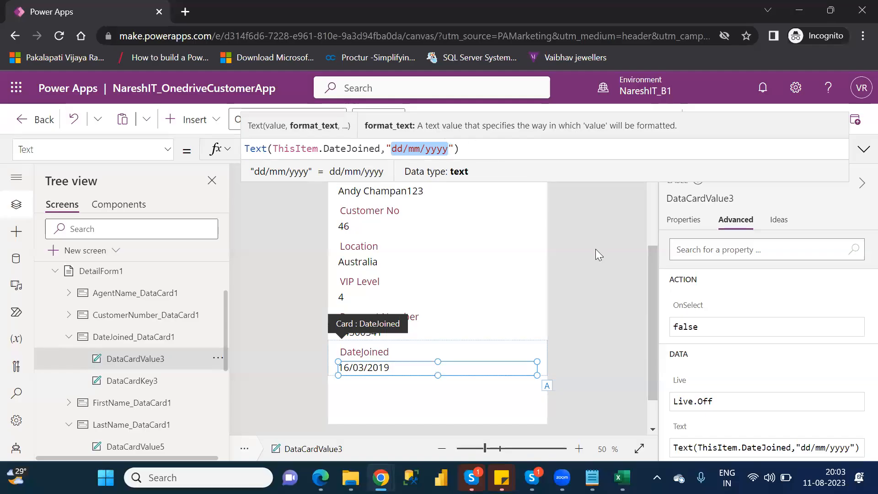
Select the Table1 title label in the detail screen's header and clear its Text formula.
{"action": "left_click", "coordinate": [653, 223]}
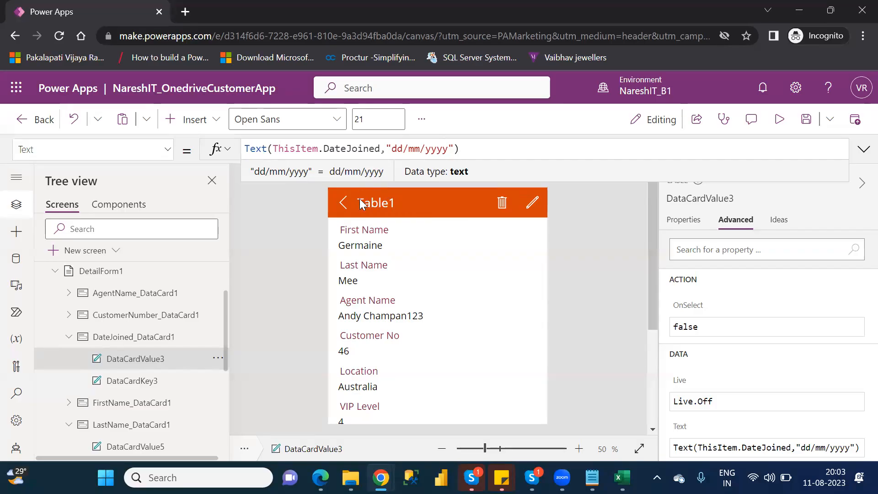
{"action": "left_click", "coordinate": [391, 210]}
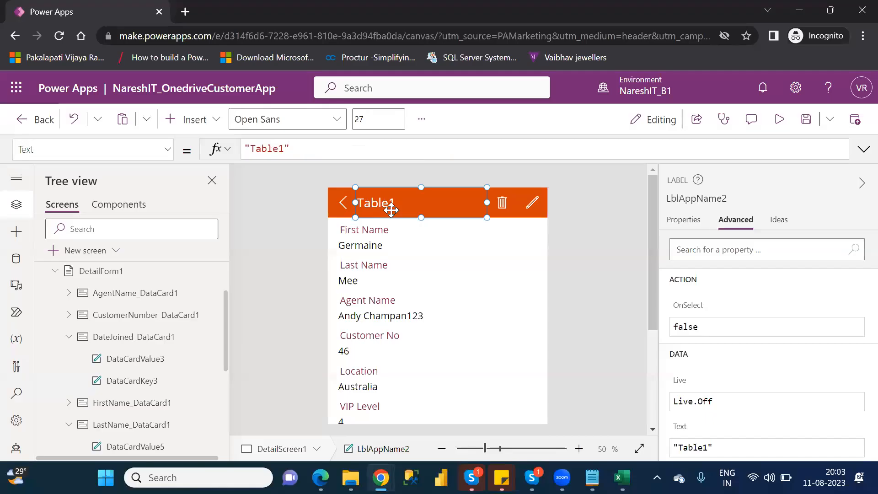
{"action": "left_click_drag", "start_coordinate": [296, 149], "coordinate": [241, 153]}
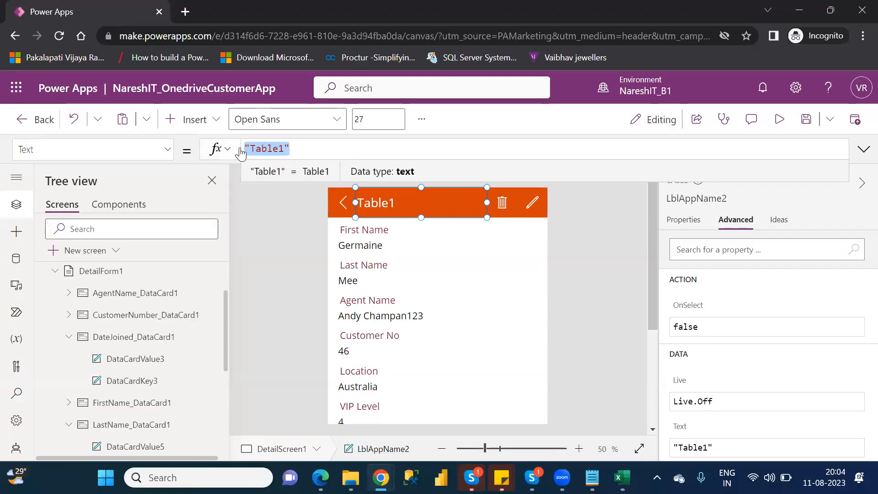
{"action": "key", "text": "BackSpace"}
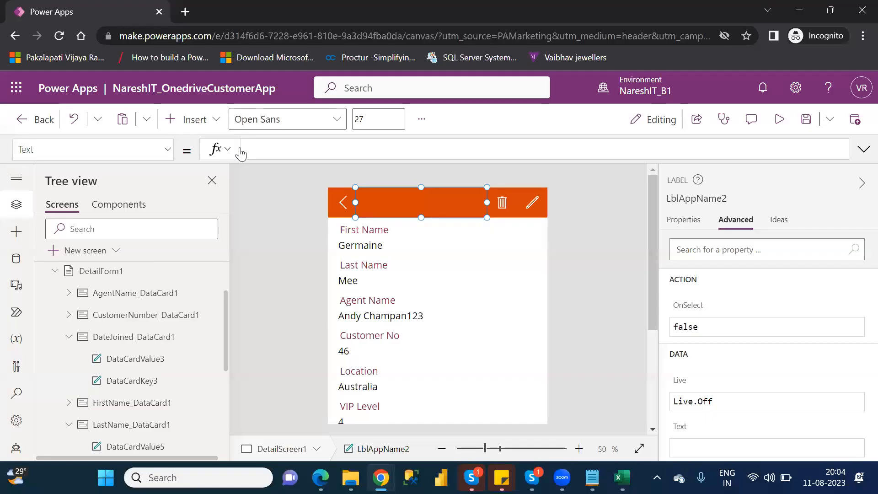
{"action": "type", "text": "thisite"}
{"action": "key", "text": "BackSpace"}
{"action": "key", "text": "BackSpace"}
{"action": "key", "text": "BackSpace"}
{"action": "key", "text": "BackSpace"}
{"action": "key", "text": "BackSpace"}
{"action": "key", "text": "BackSpace"}
{"action": "key", "text": "BackSpace"}
Enter FirstName_DataCard1 as the control reference in the header title label's Text formula.
{"action": "type", "text": "fina"}
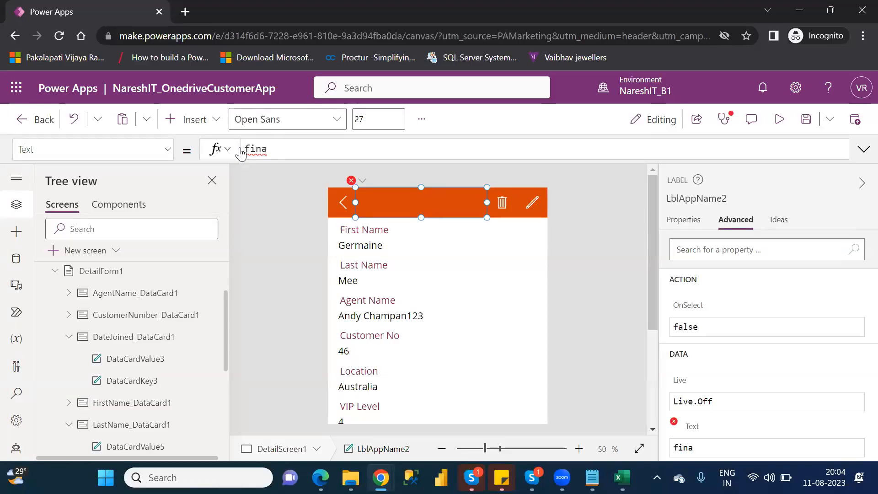
{"action": "key", "text": "BackSpace"}
{"action": "key", "text": "BackSpace"}
{"action": "key", "text": "BackSpace"}
{"action": "type", "text": "irst"}
{"action": "key", "text": "Down"}
{"action": "key", "text": "Down"}
{"action": "key", "text": "Down"}
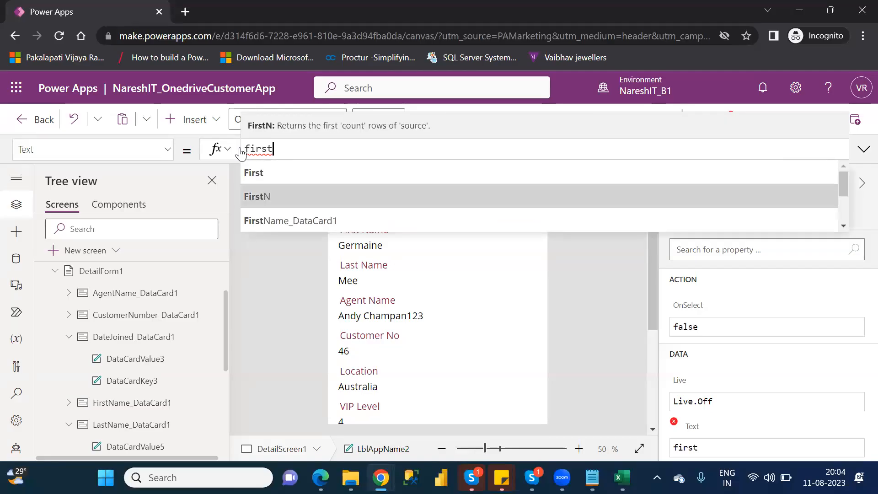
{"action": "key", "text": "Tab"}
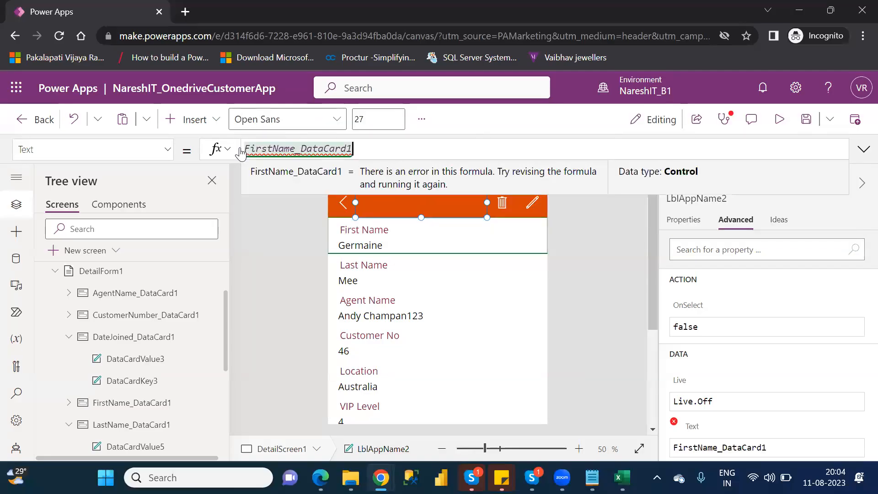
Examine the properties suggested for FirstName_DataCard1 in the header title's formula without choosing one.
{"action": "type", "text": "."}
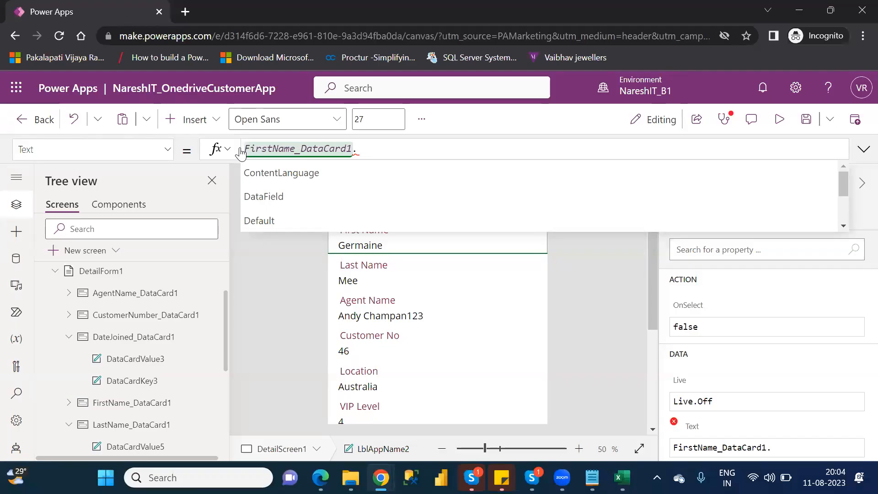
{"action": "key", "text": "Down"}
{"action": "key", "text": "Down"}
{"action": "key", "text": "Down"}
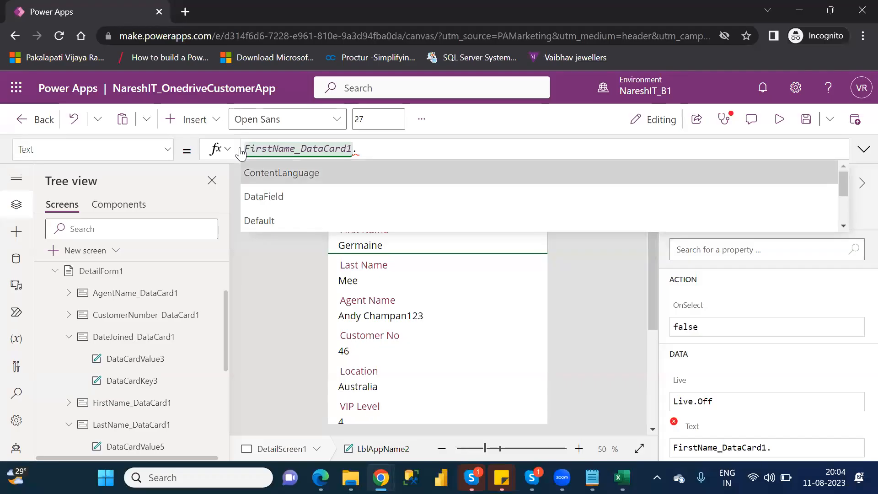
{"action": "key", "text": "Down"}
{"action": "key", "text": "Down"}
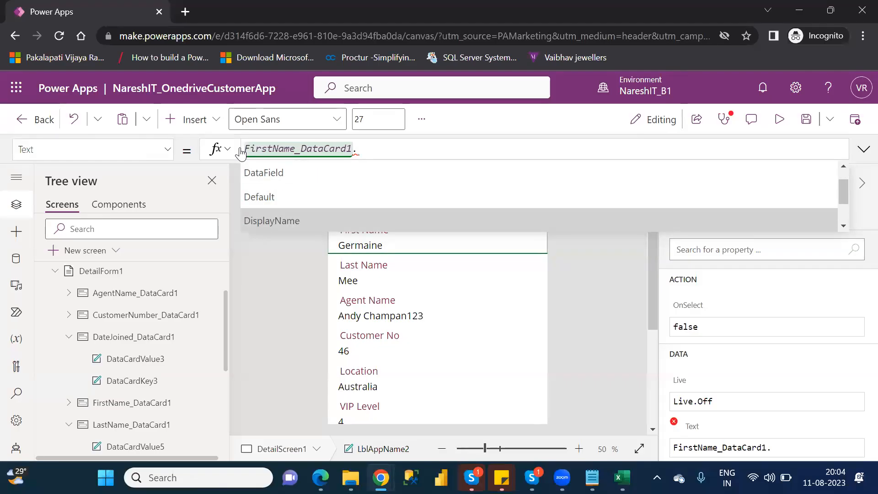
{"action": "key", "text": "Down"}
{"action": "key", "text": "Down"}
{"action": "key", "text": "Down"}
{"action": "key", "text": "Down"}
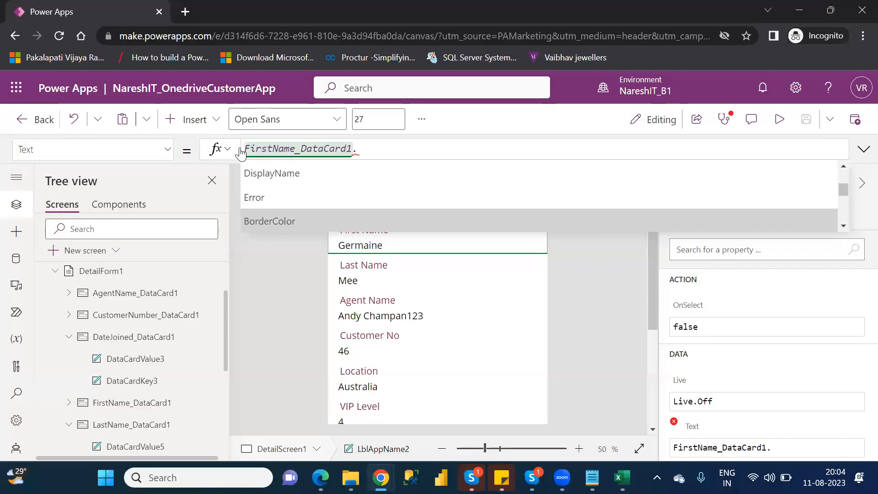
{"action": "key", "text": "Down"}
{"action": "key", "text": "Down"}
{"action": "key", "text": "Down"}
{"action": "key", "text": "Down"}
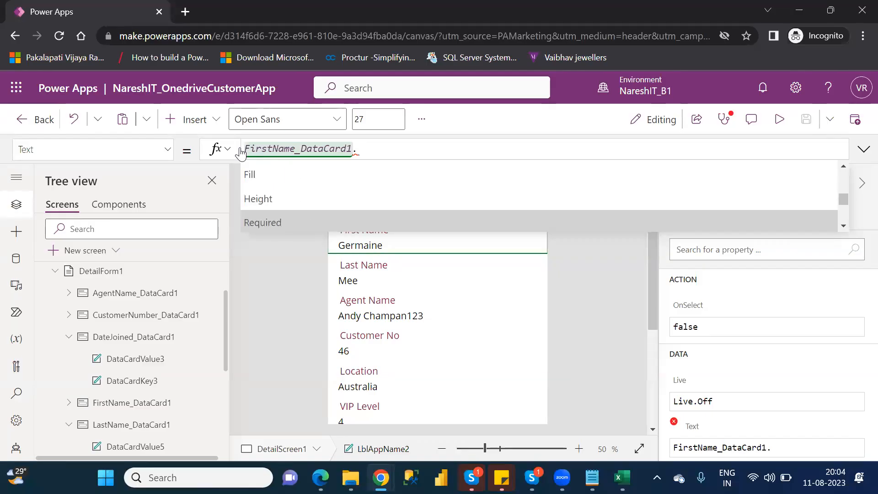
{"action": "key", "text": "Down"}
{"action": "key", "text": "Down"}
{"action": "key", "text": "Down"}
{"action": "key", "text": "Down"}
{"action": "key", "text": "Down"}
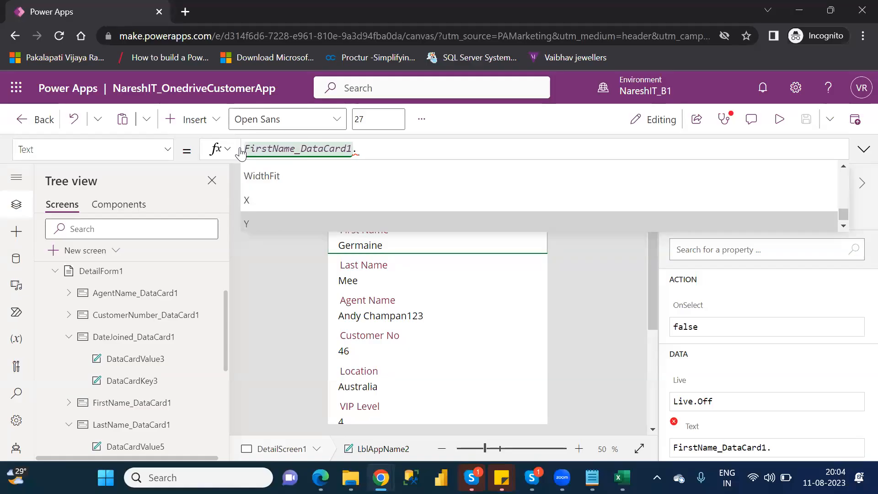
{"action": "key", "text": "Up"}
{"action": "key", "text": "Up"}
{"action": "key", "text": "Up"}
{"action": "key", "text": "Up"}
{"action": "key", "text": "Up"}
{"action": "key", "text": "Up"}
{"action": "key", "text": "Up"}
{"action": "key", "text": "Up"}
{"action": "key", "text": "Up"}
{"action": "key", "text": "Up"}
{"action": "key", "text": "Up"}
{"action": "key", "text": "Up"}
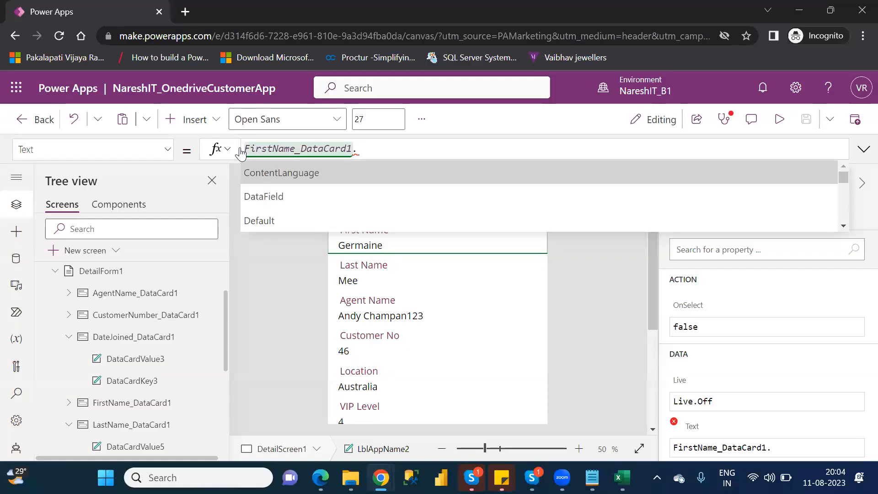
{"action": "key", "text": "Down"}
{"action": "key", "text": "BackSpace"}
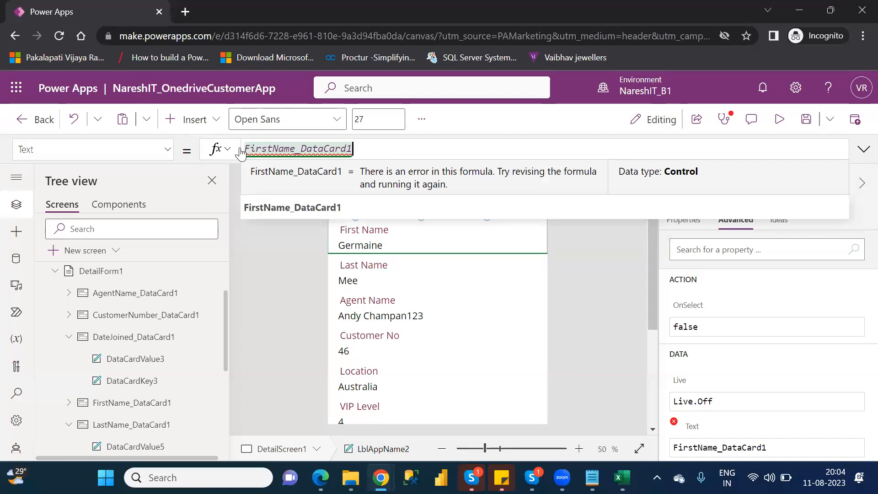
Append the Default property so the header title's Text formula reads FirstName_DataCard1.Default, and leave the formula.
{"action": "left_click", "coordinate": [240, 149]}
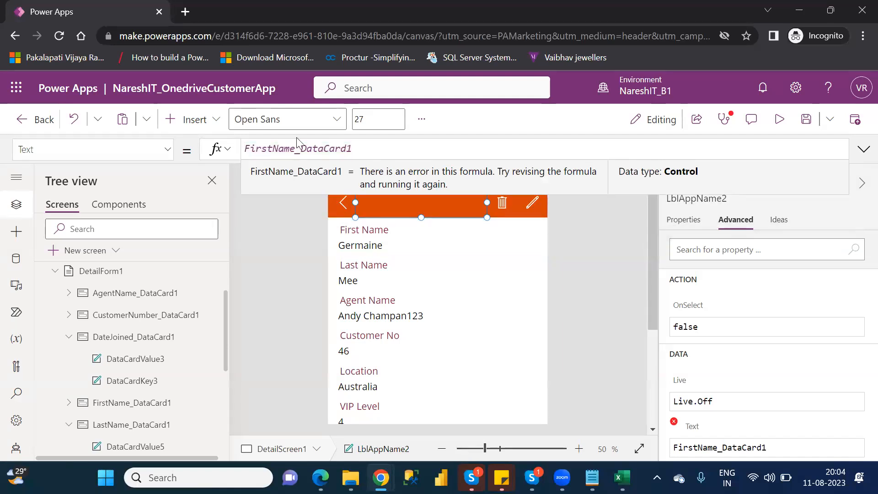
{"action": "left_click", "coordinate": [381, 150]}
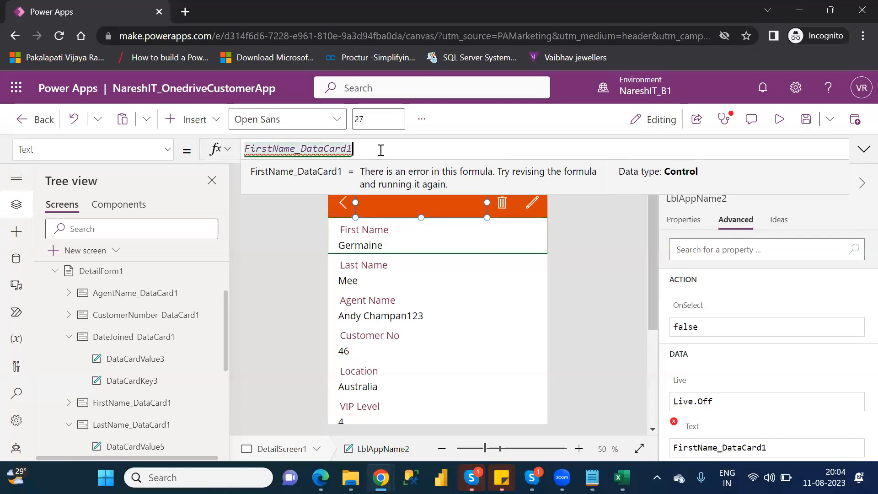
{"action": "type", "text": "."}
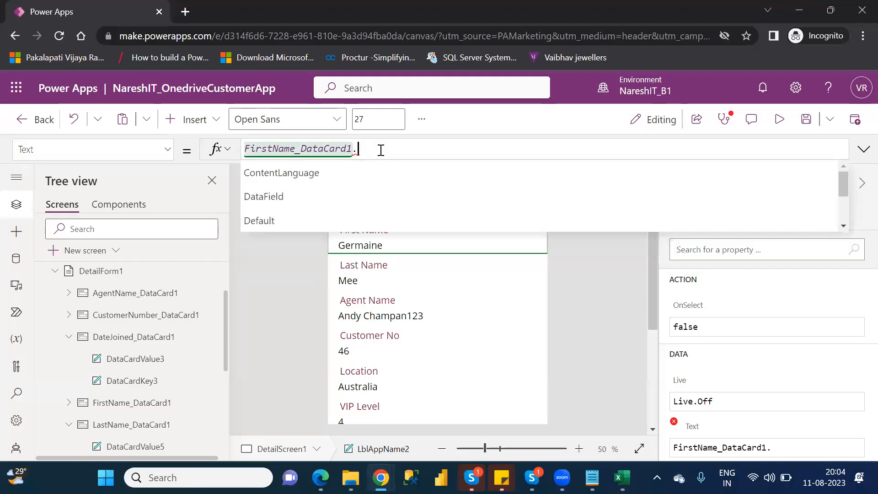
{"action": "key", "text": "Down"}
{"action": "key", "text": "Down"}
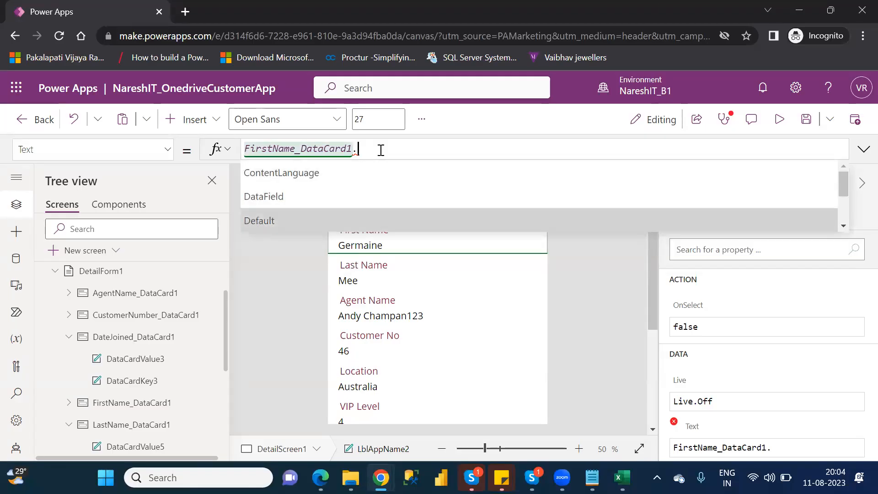
{"action": "key", "text": "Return"}
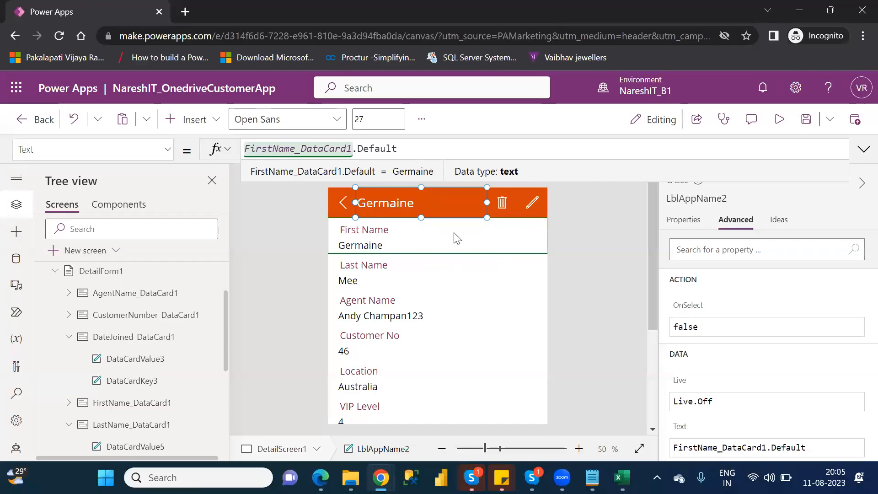
{"action": "left_click", "coordinate": [522, 234]}
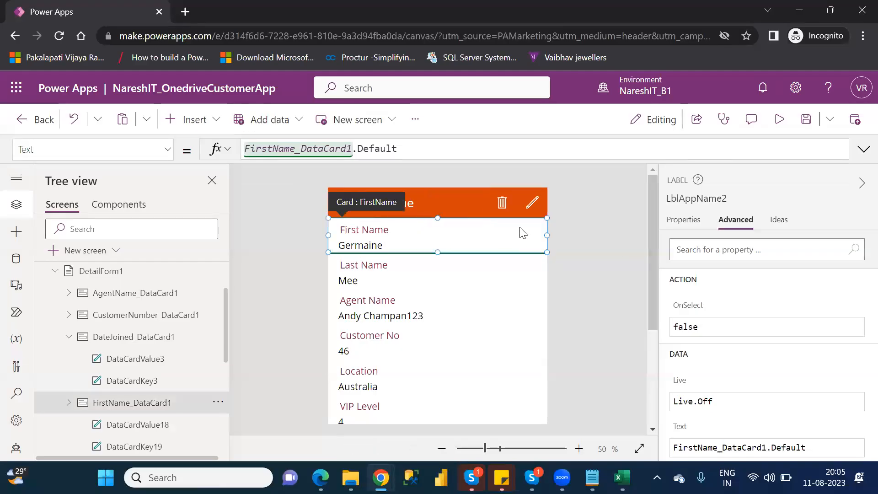
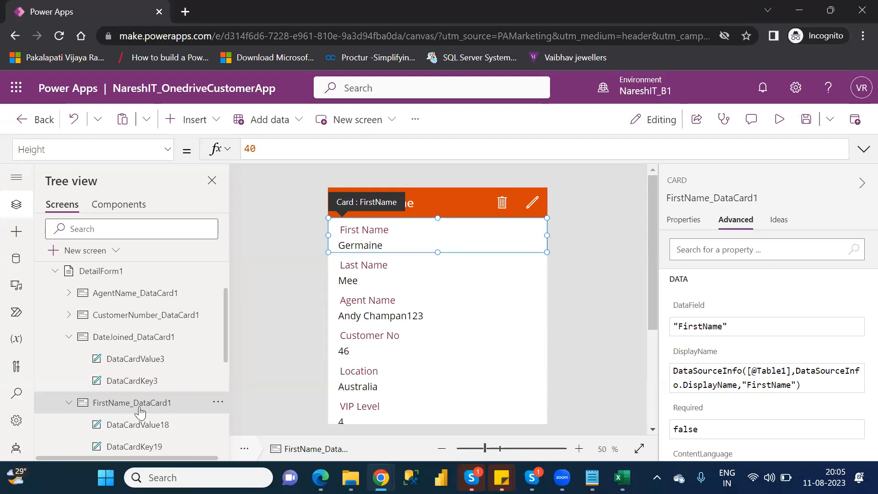
Check the header title's formula, preview the app with the first customer in the list open, and close the preview.
{"action": "left_click", "coordinate": [414, 197]}
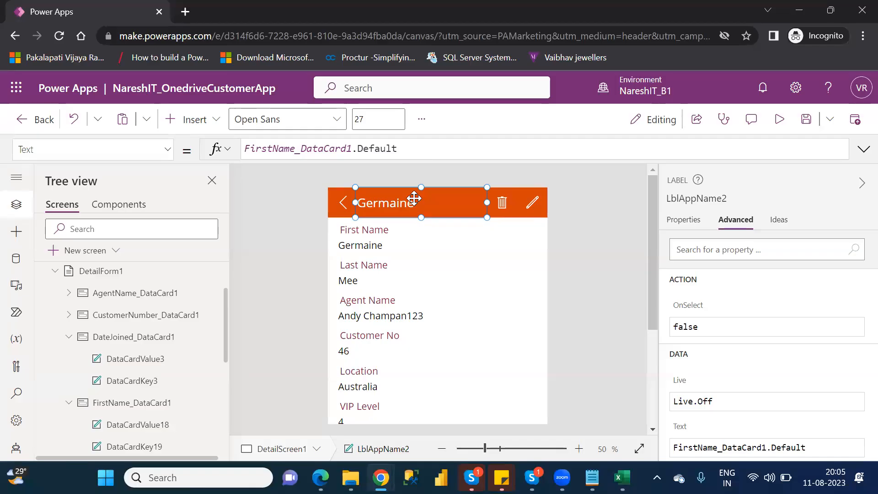
{"action": "left_click_drag", "start_coordinate": [397, 149], "coordinate": [376, 149]}
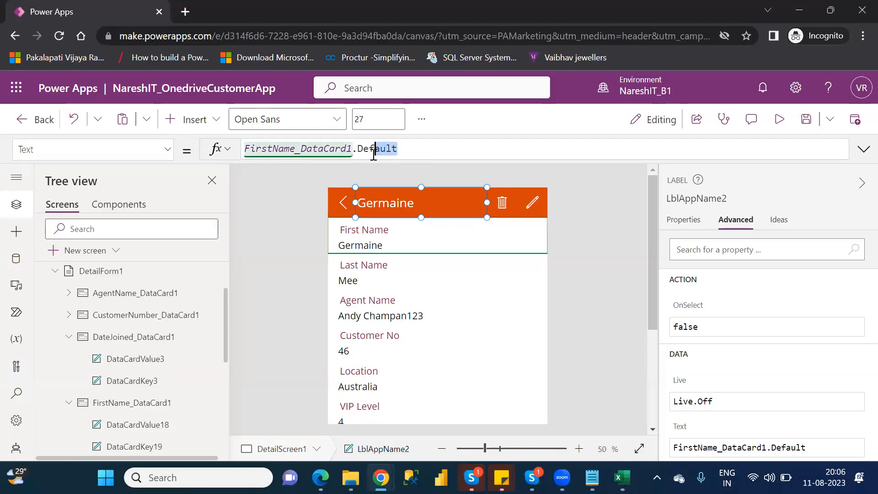
{"action": "left_click", "coordinate": [780, 119]}
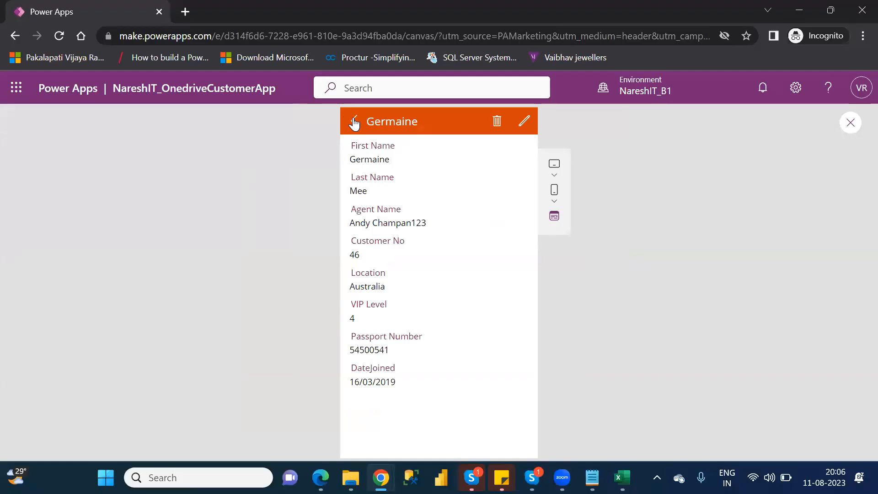
{"action": "left_click", "coordinate": [353, 120]}
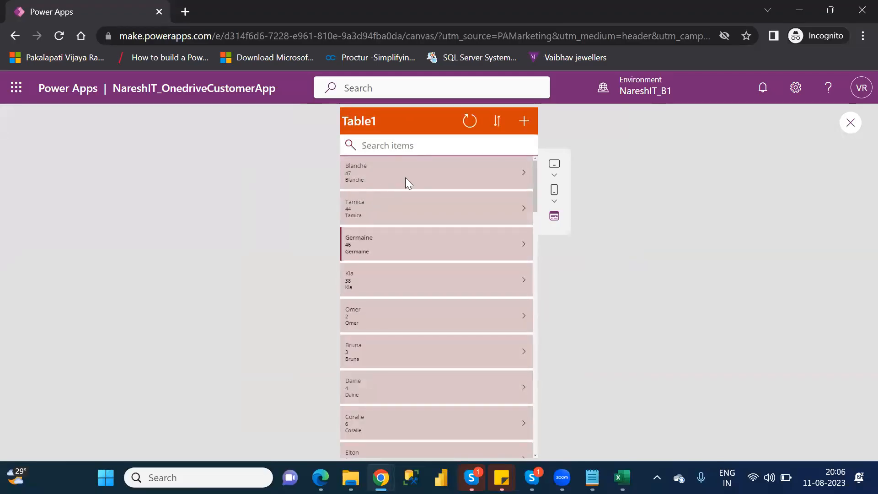
{"action": "left_click", "coordinate": [527, 175]}
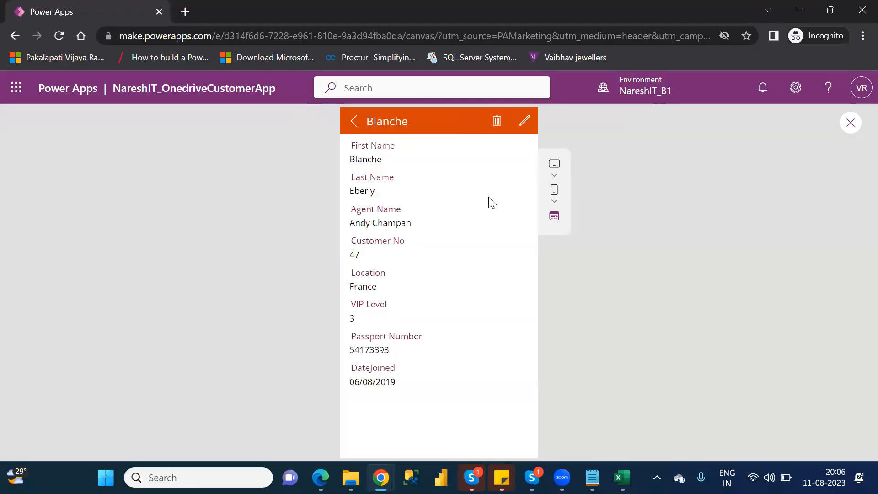
{"action": "double_click", "coordinate": [377, 117]}
{"action": "left_click", "coordinate": [849, 123]}
Review the header title's Text formula and select the Customer No card on the detail screen.
{"action": "left_click", "coordinate": [565, 333]}
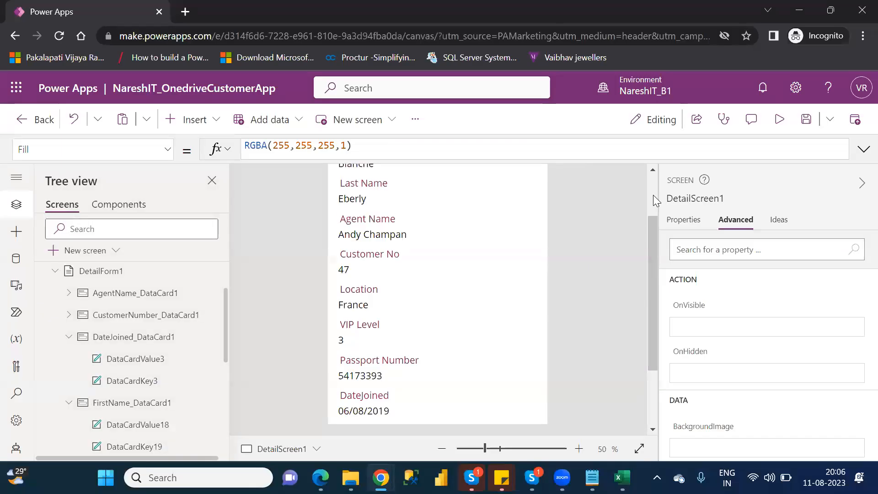
{"action": "scroll", "coordinate": [653, 195], "scroll_direction": "up", "scroll_amount": 2}
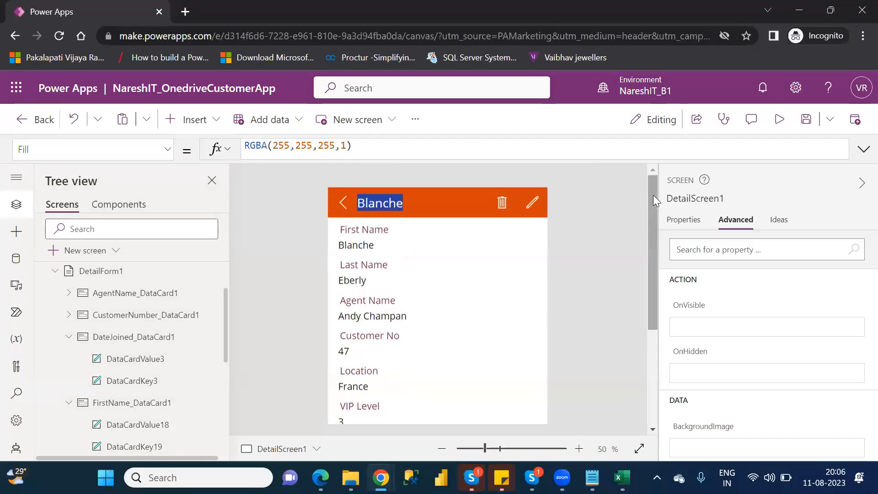
{"action": "left_click", "coordinate": [413, 197]}
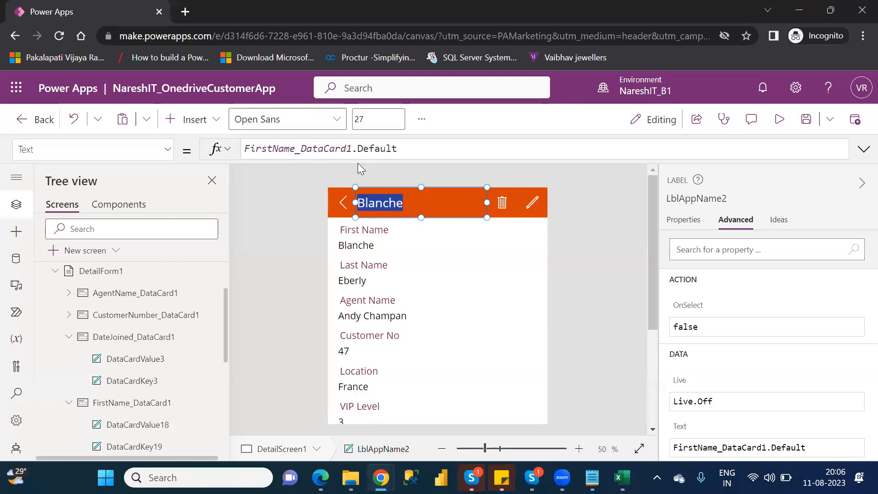
{"action": "left_click_drag", "start_coordinate": [399, 149], "coordinate": [245, 149]}
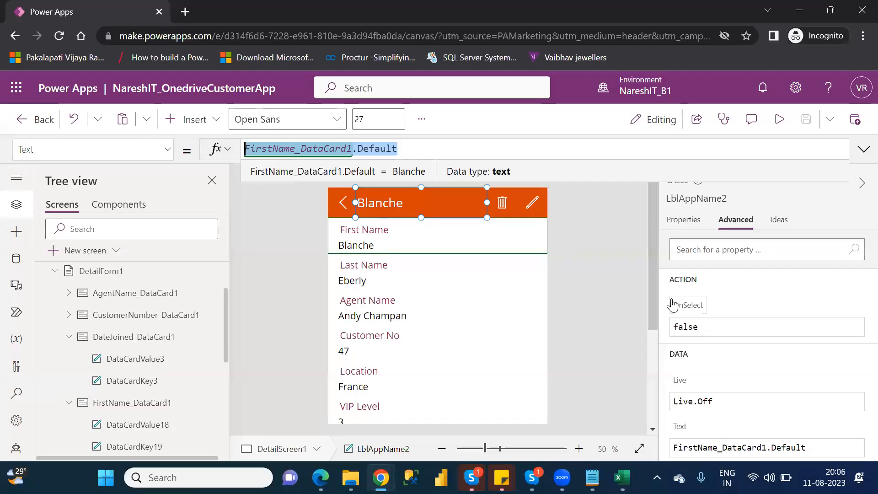
{"action": "left_click_drag", "start_coordinate": [655, 298], "coordinate": [659, 337]}
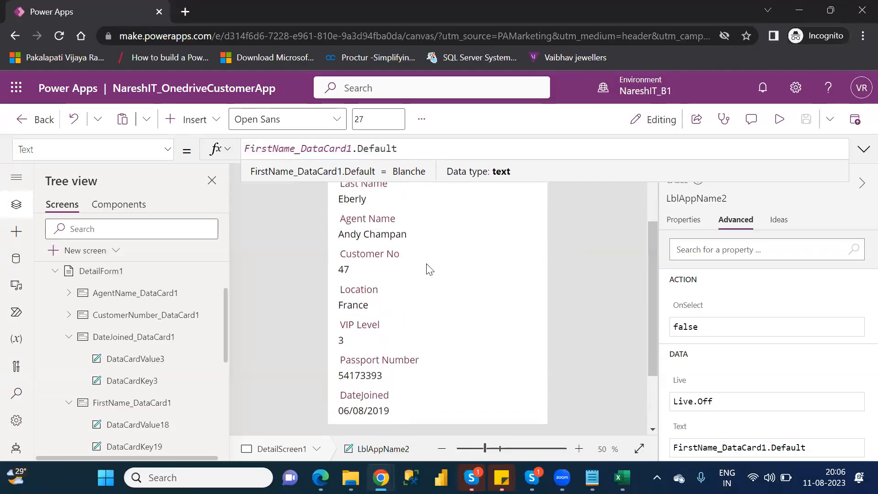
{"action": "left_click", "coordinate": [410, 254]}
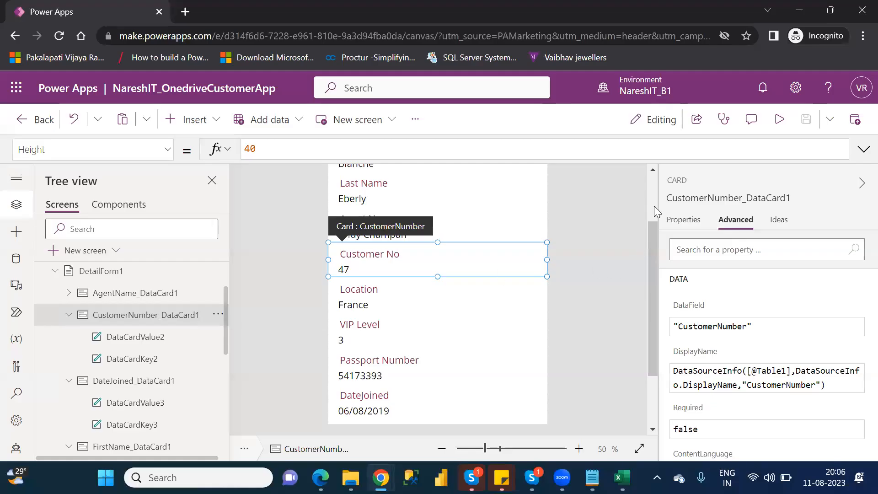
{"action": "scroll", "coordinate": [654, 210], "scroll_direction": "up", "scroll_amount": 2}
Replace the header title label's Text formula with CustomerNumber_DataCard1.Default.
{"action": "left_click", "coordinate": [402, 199]}
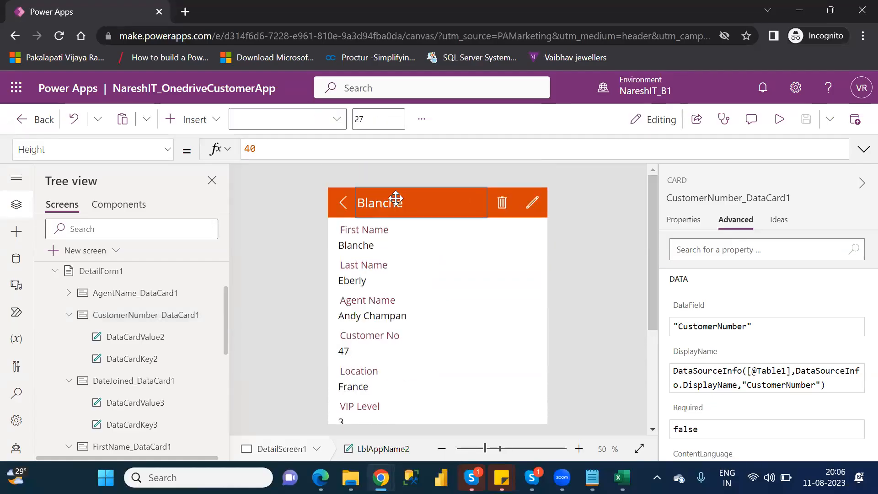
{"action": "left_click_drag", "start_coordinate": [419, 145], "coordinate": [245, 150]}
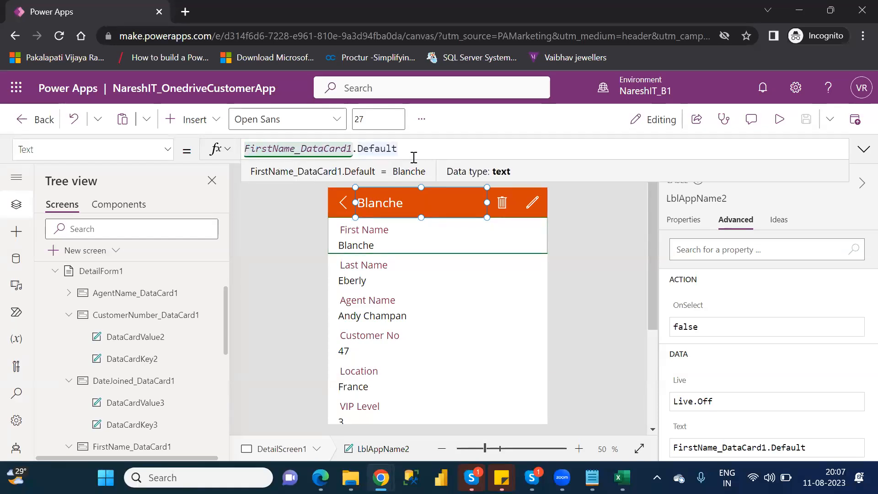
{"action": "key", "text": "ctrl+a"}
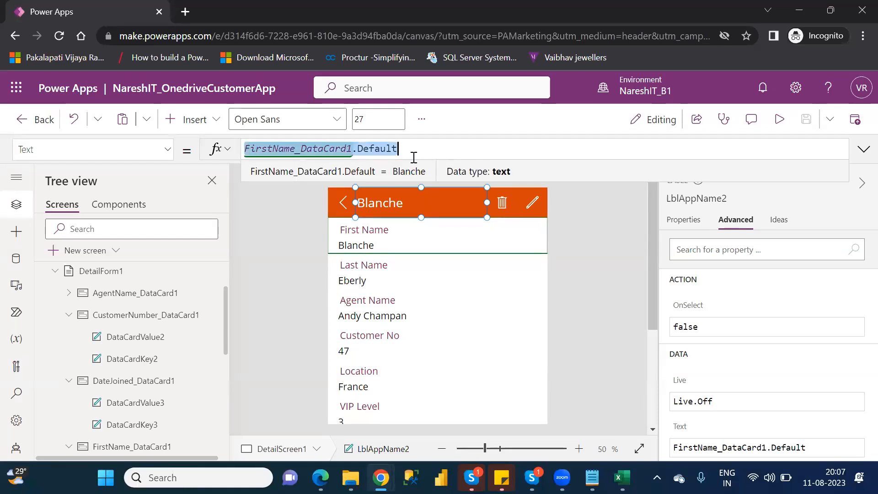
{"action": "type", "text": "customer"}
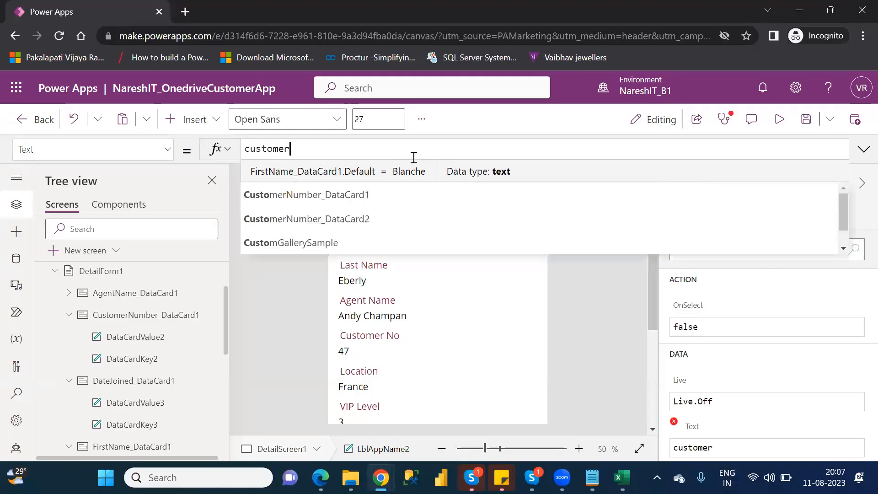
{"action": "key", "text": "Down"}
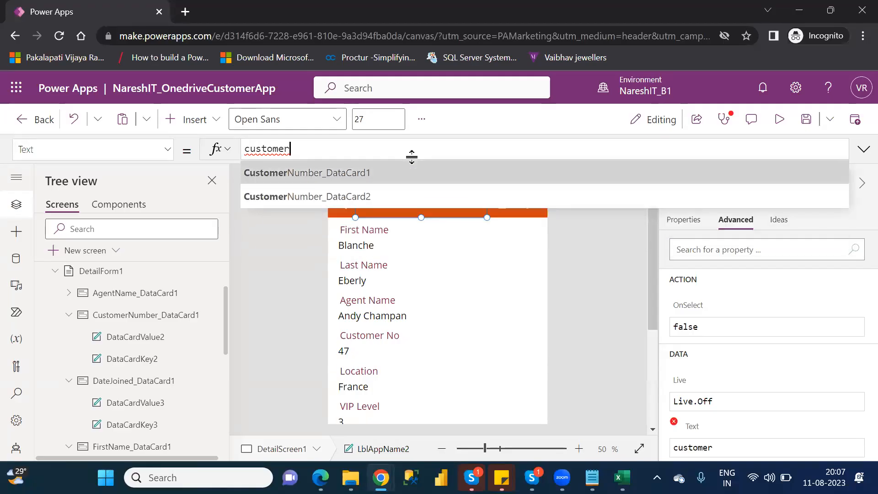
{"action": "key", "text": "Tab"}
{"action": "type", "text": "."}
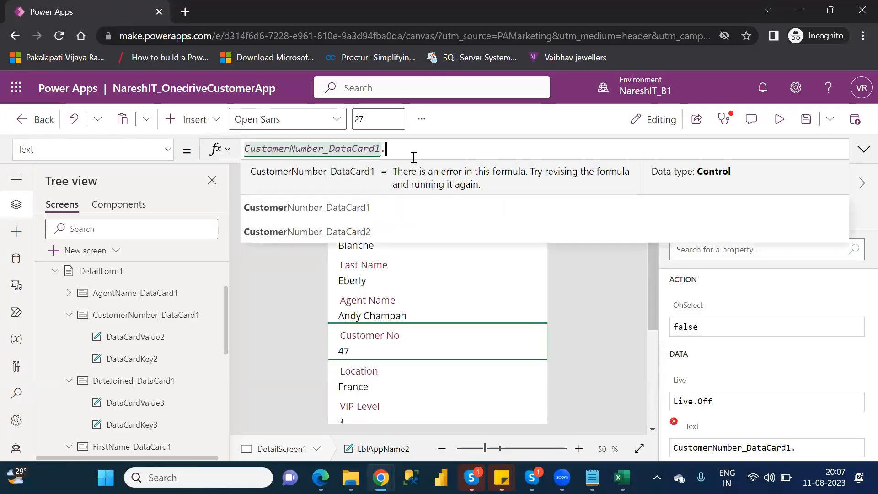
{"action": "key", "text": "Down"}
{"action": "key", "text": "Down"}
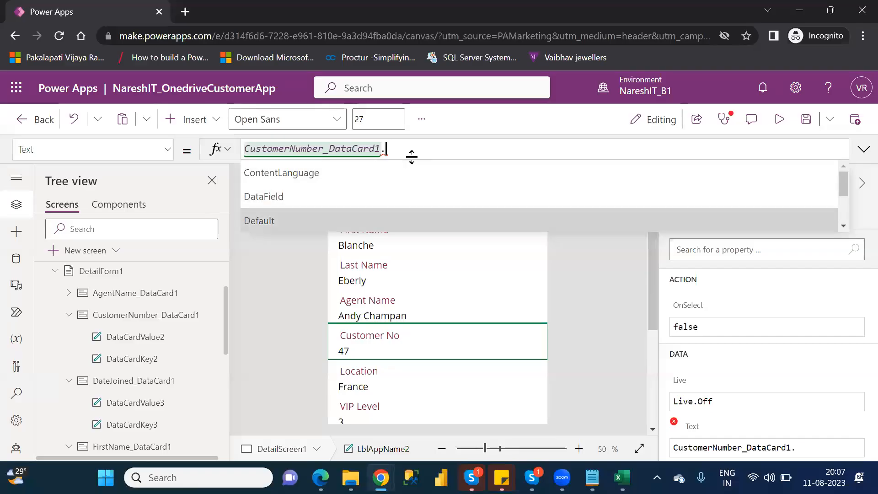
{"action": "key", "text": "Tab"}
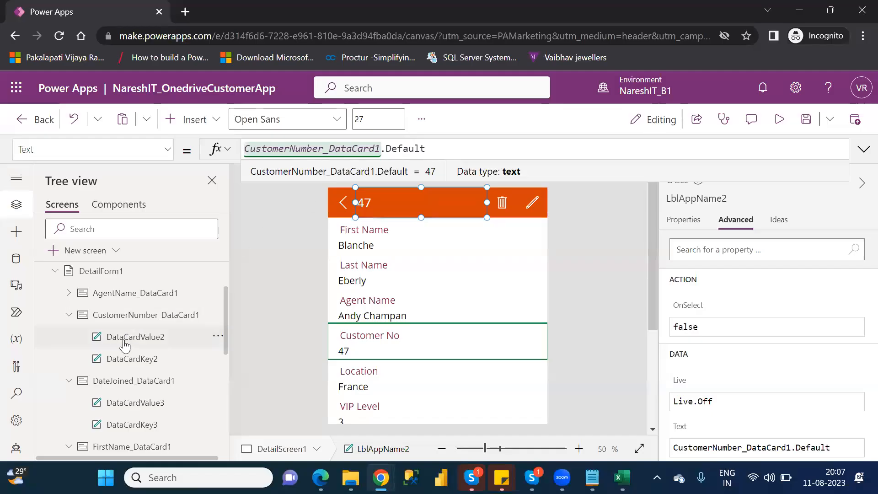
Inspect the DataCardKey2 label and clear the header title label's Text formula.
{"action": "left_click", "coordinate": [133, 360]}
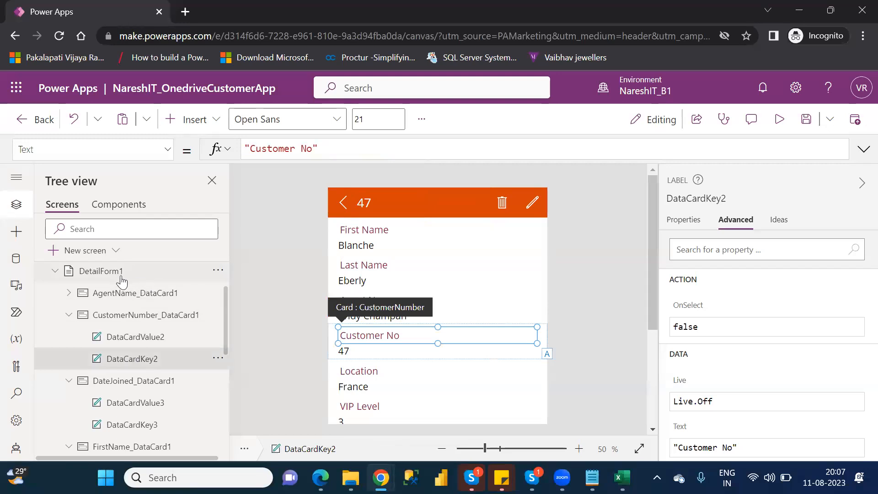
{"action": "left_click", "coordinate": [374, 201]}
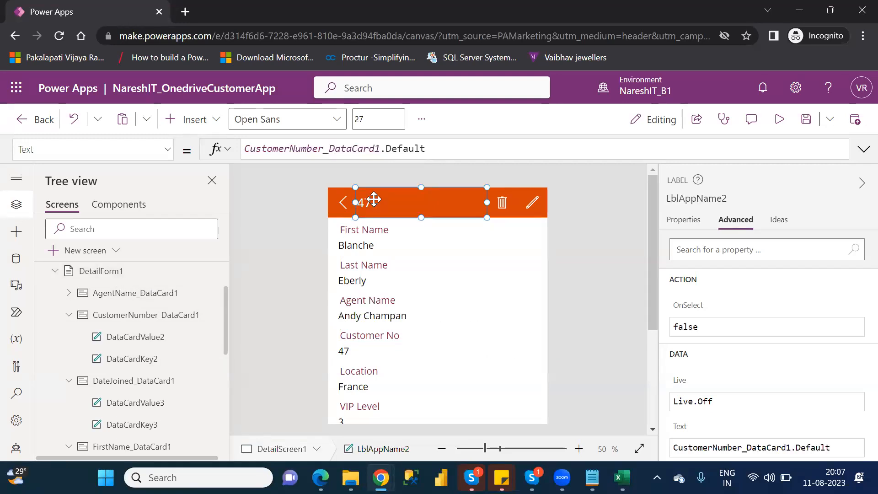
{"action": "left_click_drag", "start_coordinate": [441, 148], "coordinate": [246, 149]}
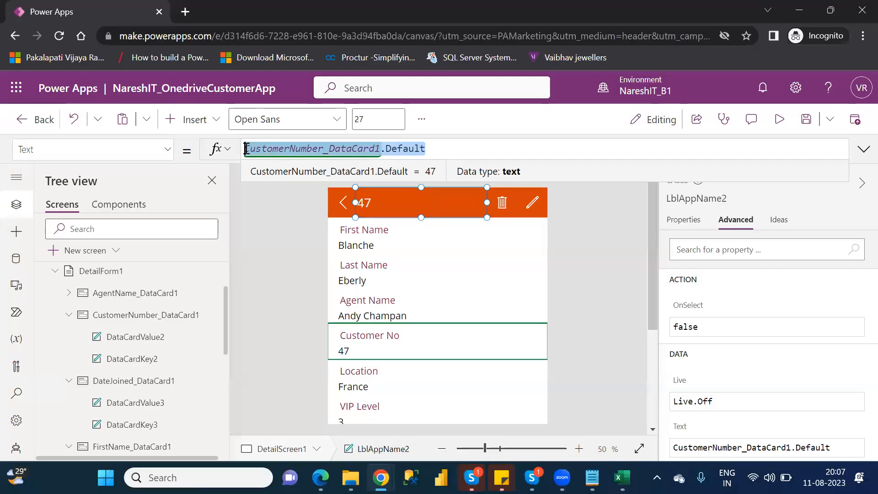
{"action": "type", "text": "data"}
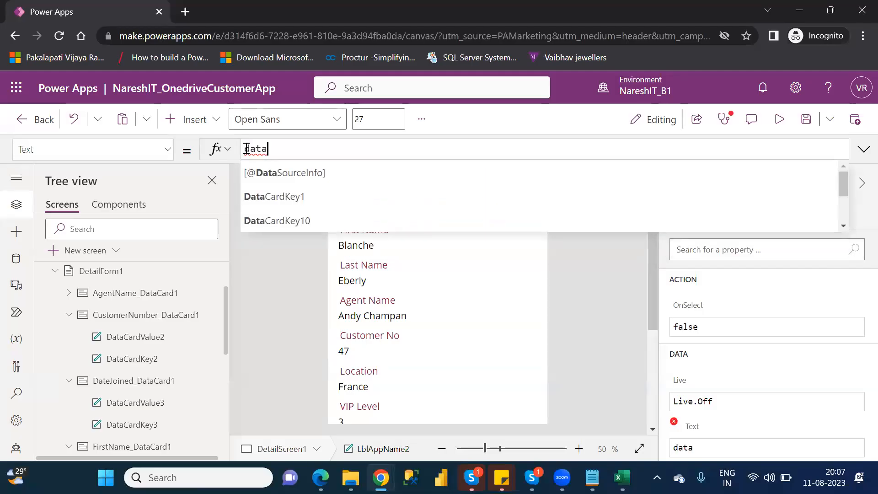
{"action": "key", "text": "BackSpace"}
{"action": "key", "text": "BackSpace"}
{"action": "key", "text": "BackSpace"}
{"action": "key", "text": "BackSpace"}
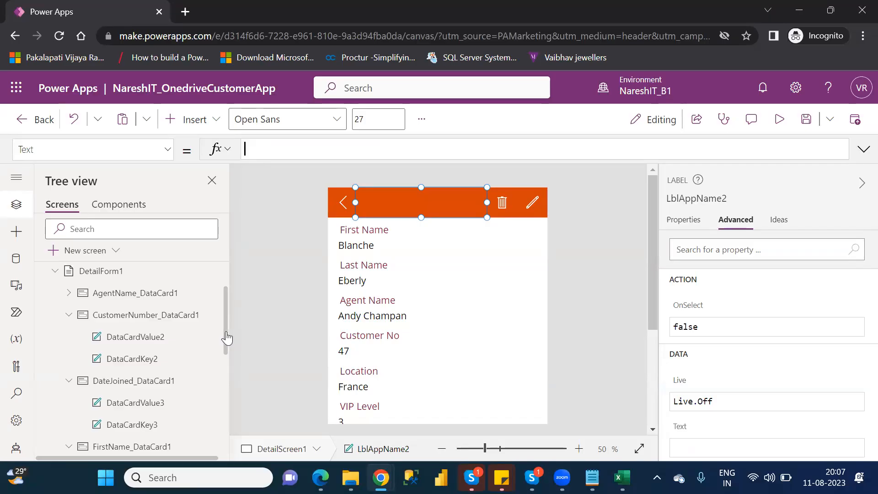
Enter DataCardKey19, the First Name card's key label, as the control reference in the header title's Text formula.
{"action": "scroll", "coordinate": [227, 339], "scroll_direction": "down", "scroll_amount": 3}
{"action": "left_click", "coordinate": [273, 148]}
{"action": "type", "text": "d"}
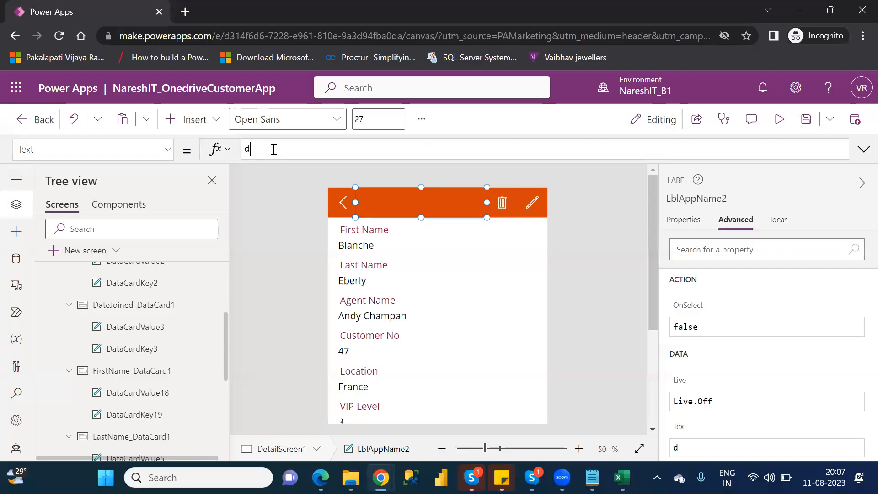
{"action": "type", "text": "atacar"}
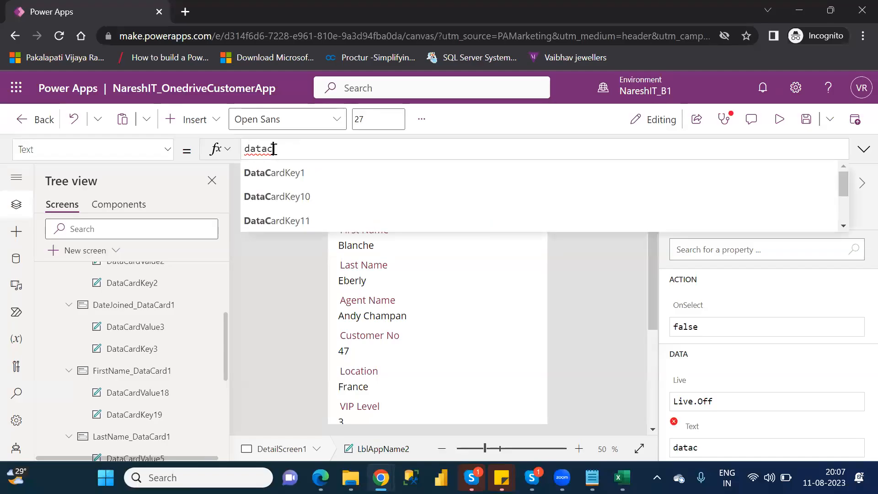
{"action": "key", "text": "Down"}
{"action": "key", "text": "Down"}
{"action": "key", "text": "Down"}
{"action": "key", "text": "Down"}
{"action": "key", "text": "Down"}
{"action": "key", "text": "Down"}
{"action": "key", "text": "Down"}
{"action": "key", "text": "Down"}
{"action": "key", "text": "Down"}
{"action": "key", "text": "Down"}
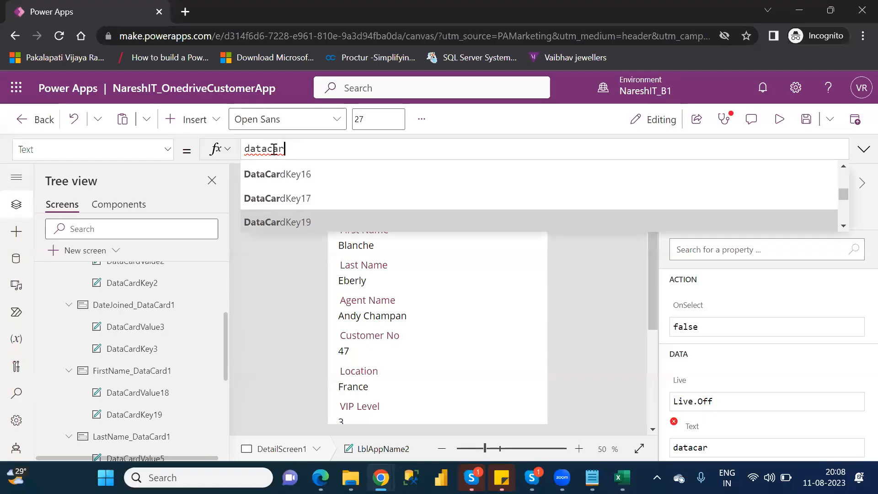
{"action": "key", "text": "Tab"}
Browse the properties suggested for DataCardKey19 without choosing one, leaving only the control reference in the formula.
{"action": "type", "text": "."}
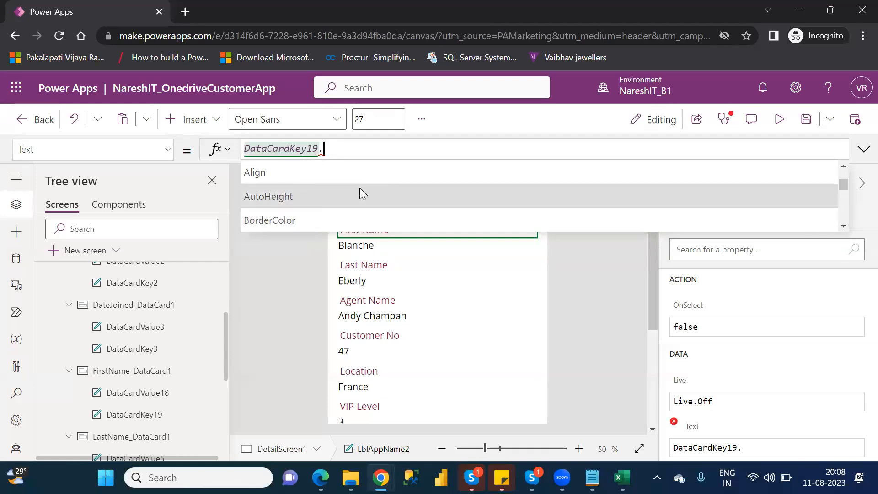
{"action": "key", "text": "Down"}
{"action": "key", "text": "Down"}
{"action": "key", "text": "Down"}
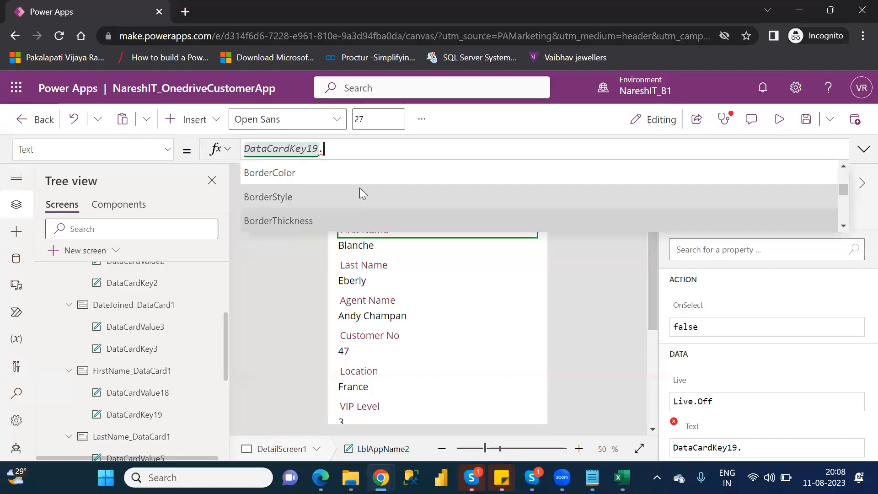
{"action": "key", "text": "BackSpace"}
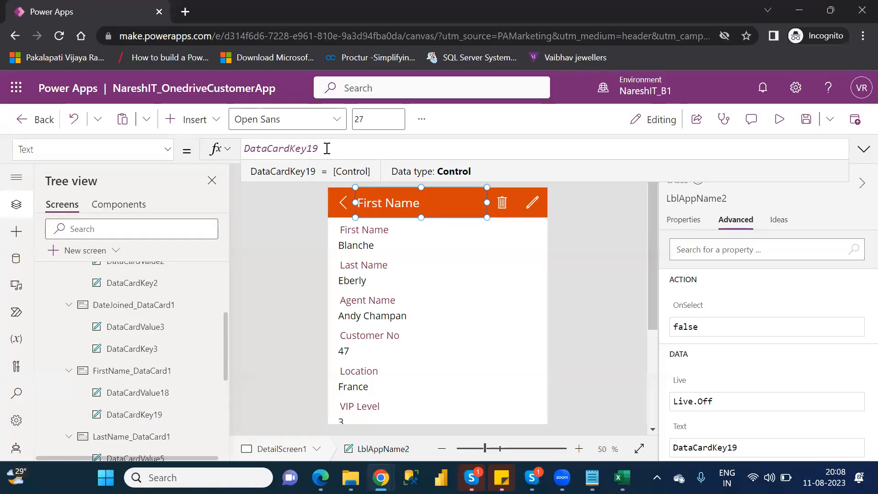
Compare the Text formulas of DataCardKey19 and DataCardValue18, and open the header title's Text formula for editing.
{"action": "left_click", "coordinate": [138, 416]}
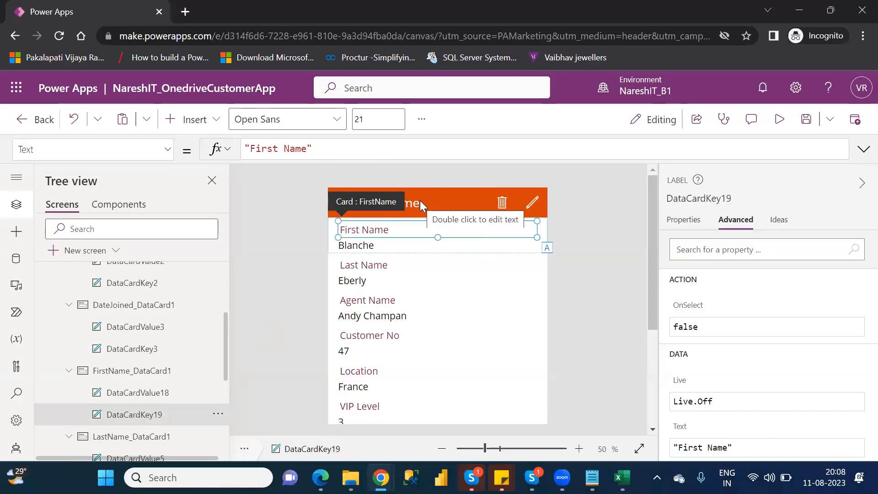
{"action": "left_click", "coordinate": [163, 393]}
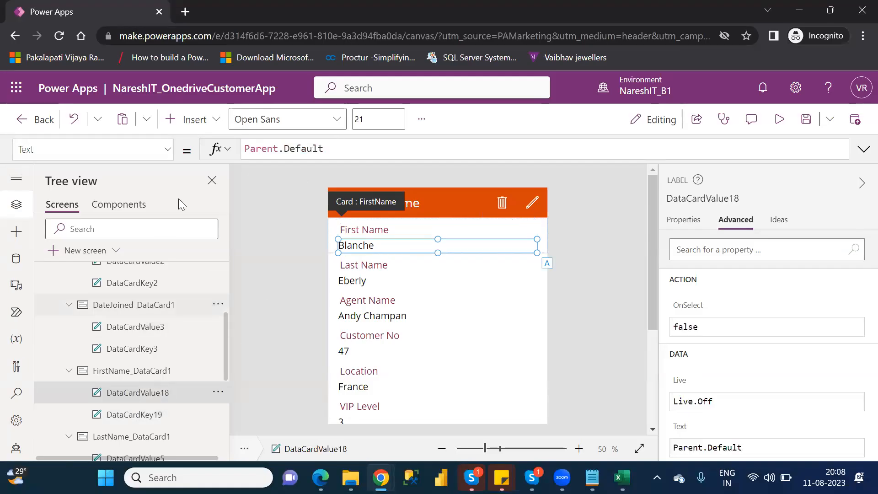
{"action": "left_click", "coordinate": [418, 198]}
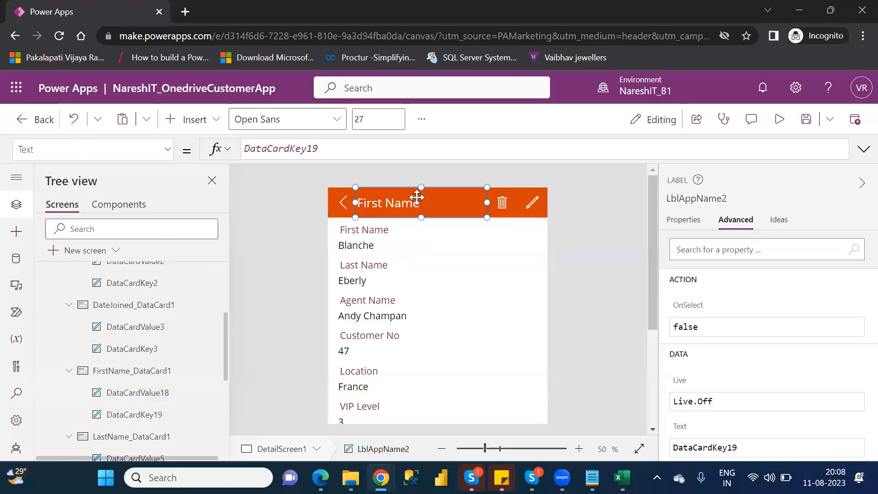
{"action": "left_click", "coordinate": [334, 152]}
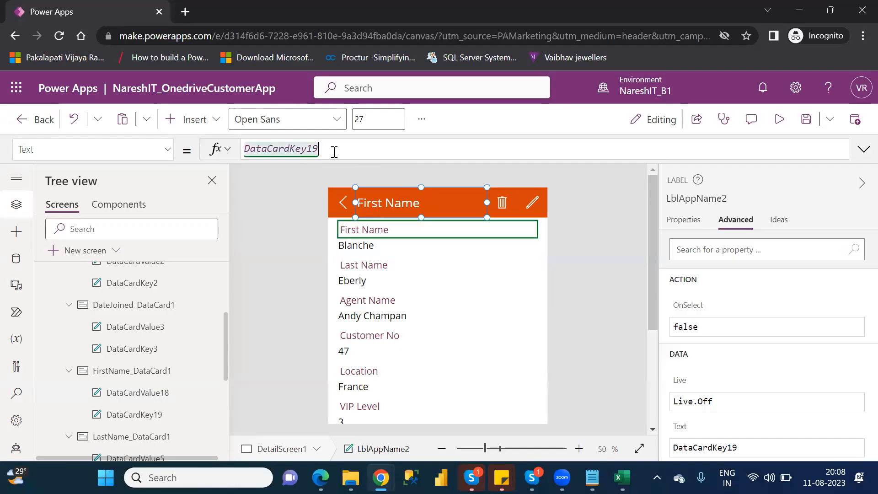
Replace the reference in the header title's Text formula with DataCardValue18, the First Name card's value label.
{"action": "key", "text": "BackSpace"}
{"action": "key", "text": "BackSpace"}
{"action": "key", "text": "BackSpace"}
{"action": "key", "text": "BackSpace"}
{"action": "key", "text": "BackSpace"}
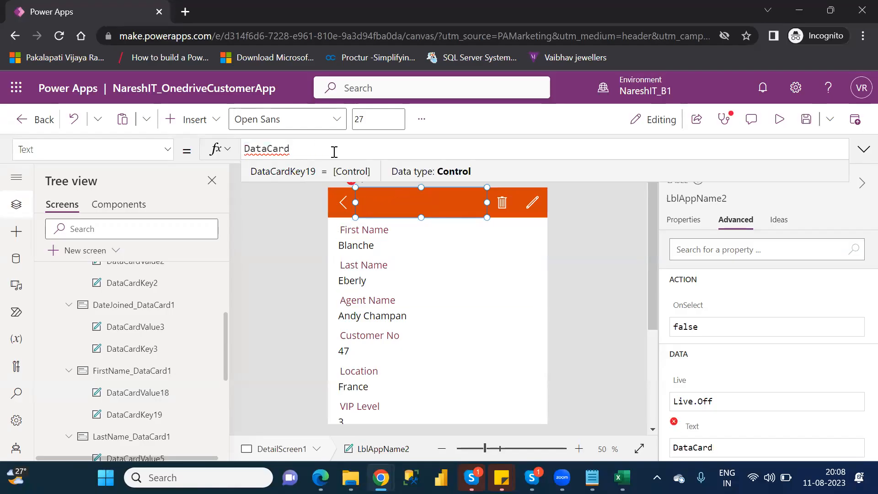
{"action": "type", "text": "value"}
{"action": "key", "text": "Down"}
{"action": "key", "text": "Down"}
{"action": "key", "text": "Down"}
{"action": "key", "text": "Down"}
{"action": "key", "text": "Down"}
{"action": "key", "text": "Down"}
{"action": "key", "text": "Down"}
{"action": "key", "text": "Down"}
{"action": "key", "text": "Down"}
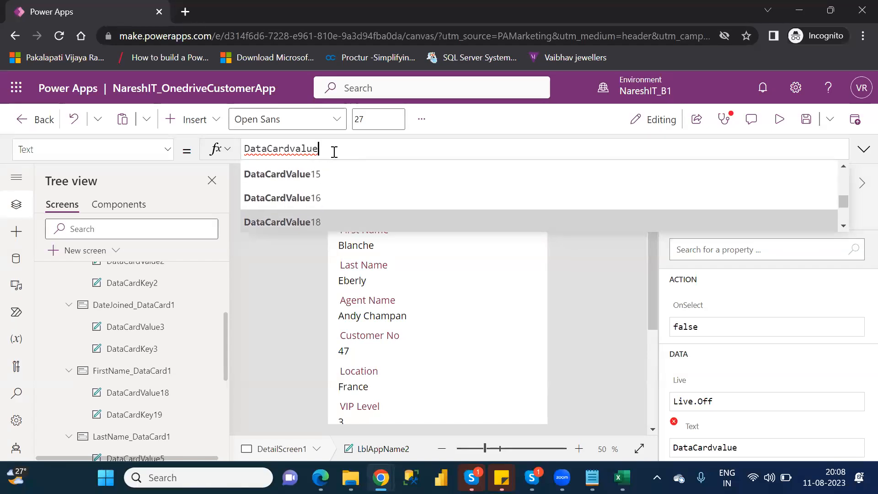
{"action": "key", "text": "Tab"}
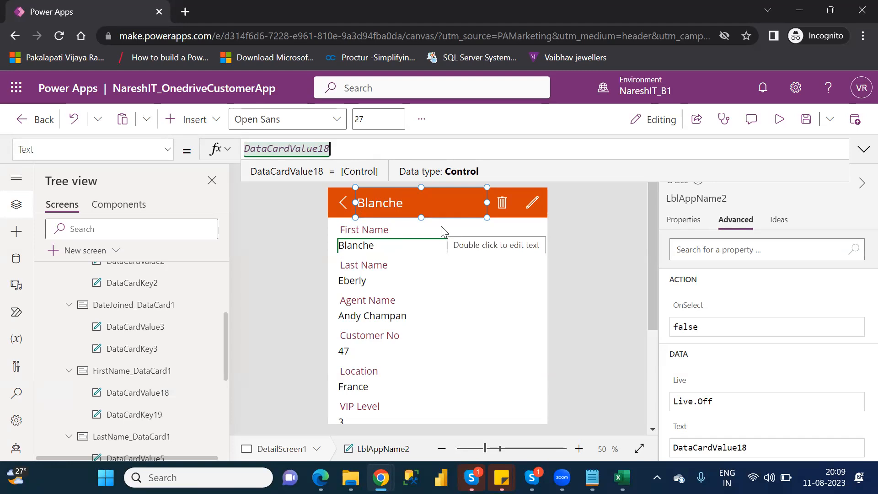
Preview the app, return to the customer list and open the fourth customer's details to check the header title, then close the preview.
{"action": "left_click", "coordinate": [781, 130]}
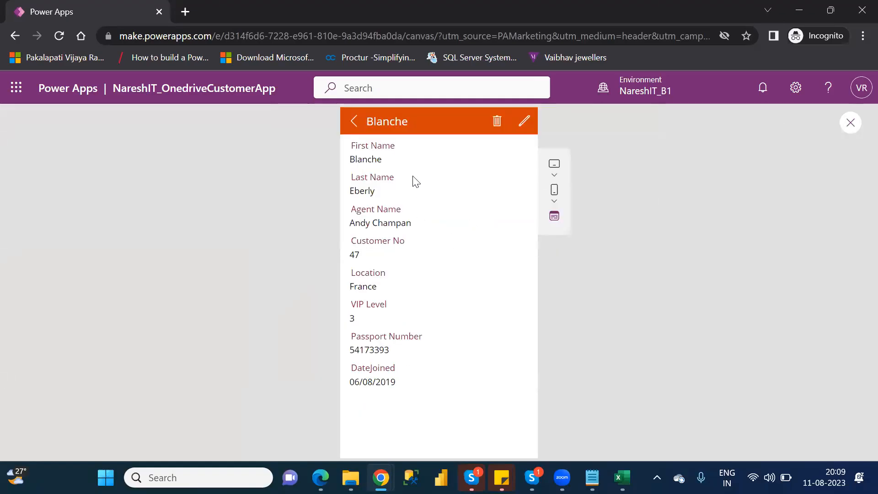
{"action": "left_click", "coordinate": [353, 122]}
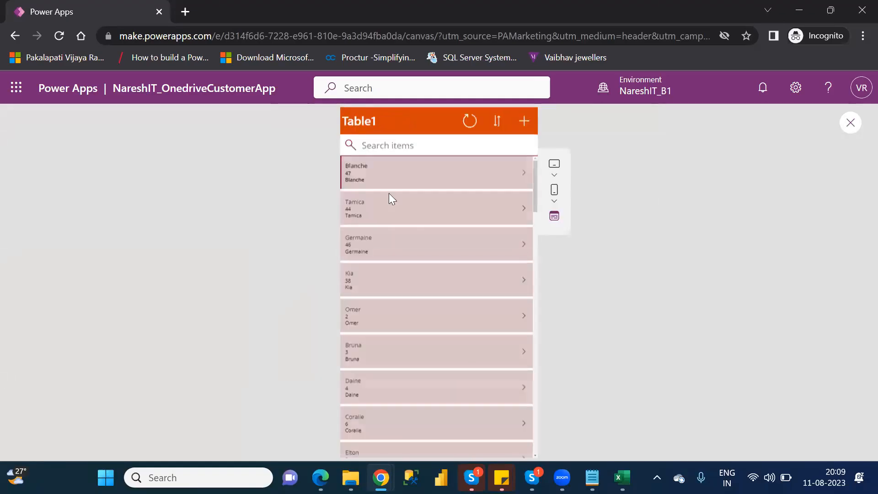
{"action": "left_click", "coordinate": [524, 279]}
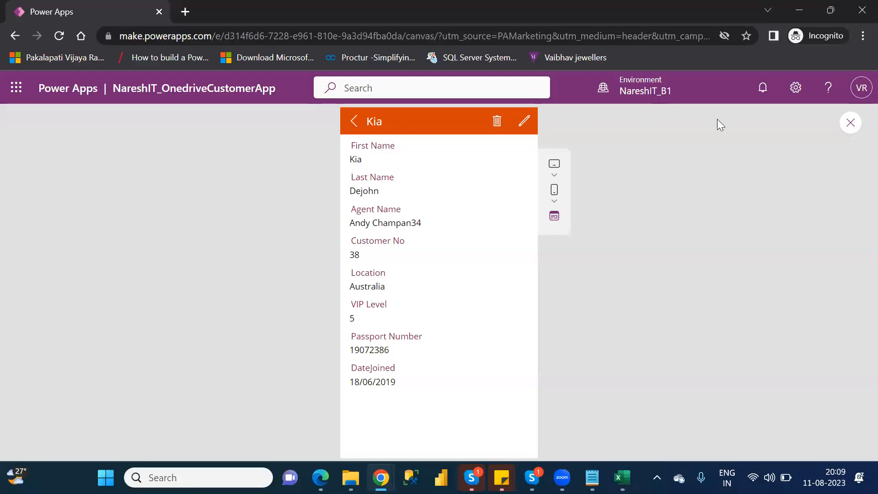
{"action": "left_click", "coordinate": [850, 124]}
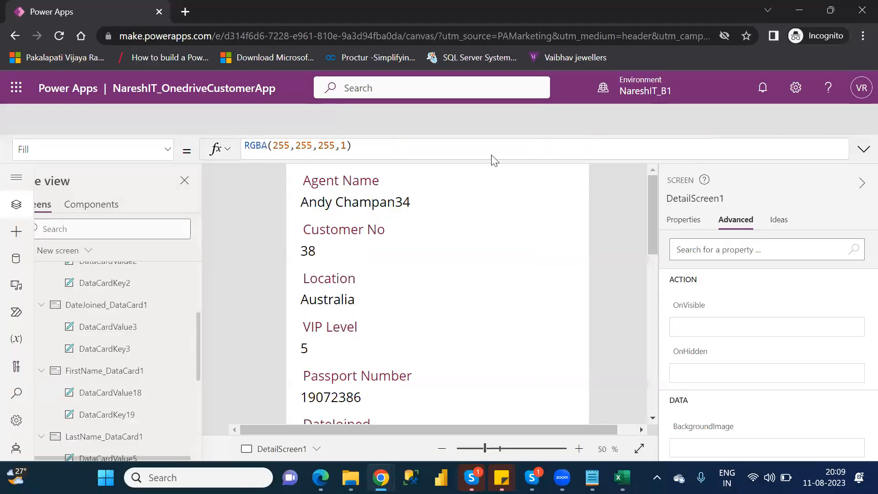
{"action": "left_click", "coordinate": [576, 334]}
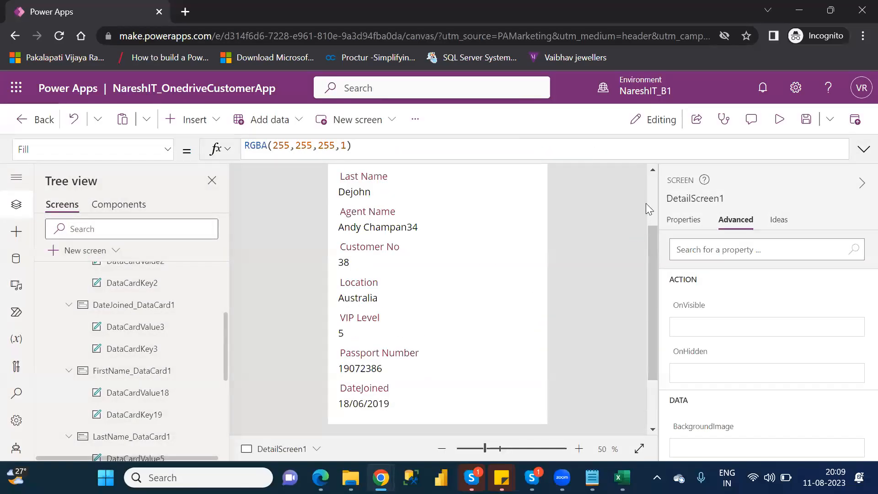
Replace the header title label's Text formula with the displayed customer's first name as a fixed quoted text.
{"action": "left_click", "coordinate": [652, 194]}
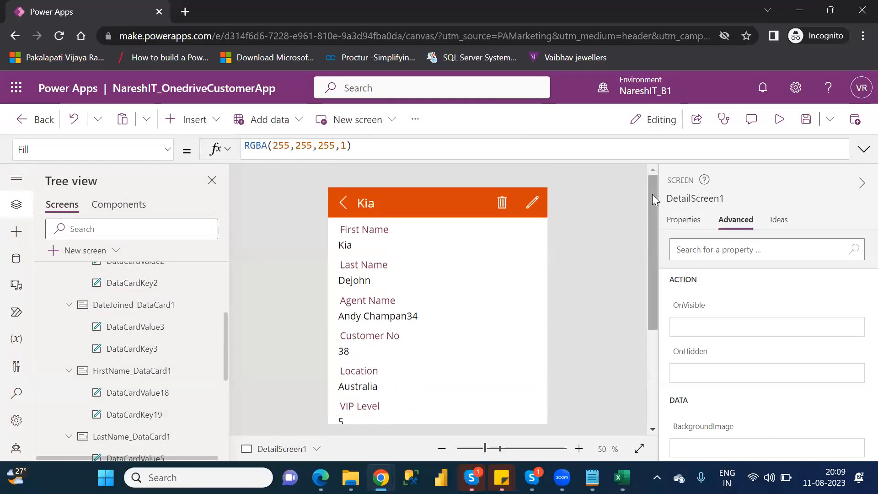
{"action": "left_click", "coordinate": [377, 202]}
{"action": "left_click_drag", "start_coordinate": [341, 147], "coordinate": [228, 152]}
{"action": "type", "text": "\""}
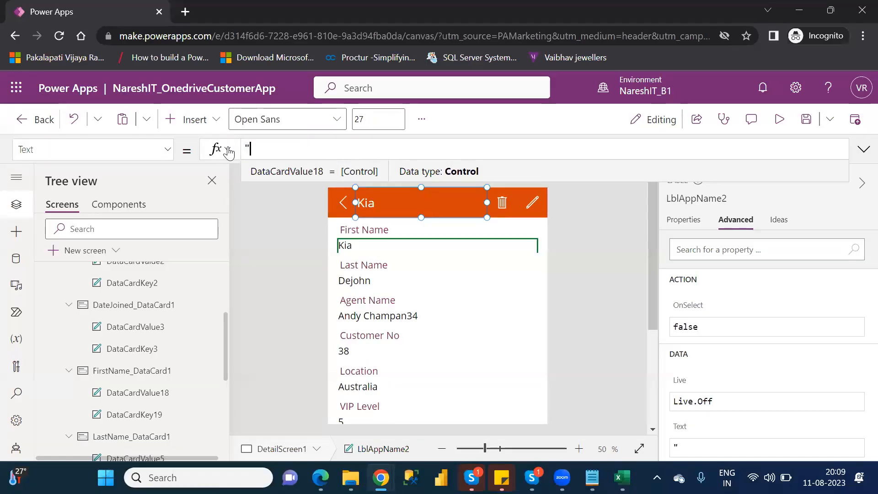
{"action": "type", "text": "Kia"}
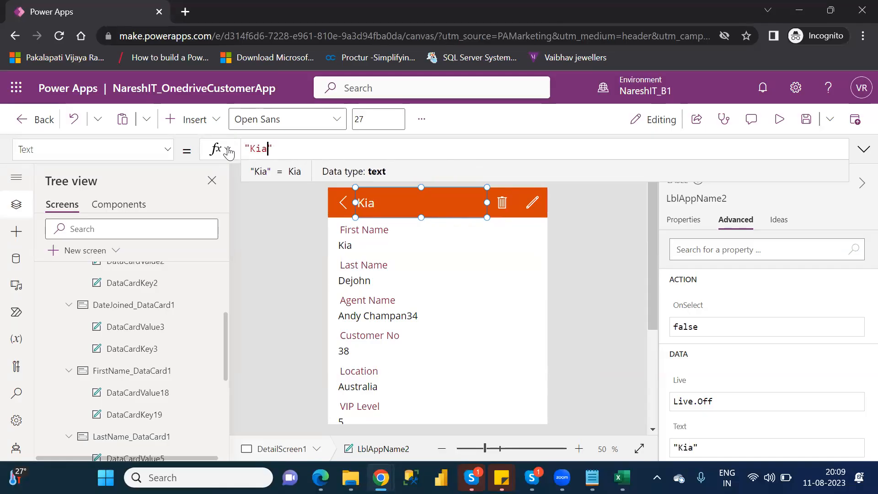
Preview the app with the fixed title, open the sixth customer's details from the list to compare the header, and close the preview.
{"action": "left_click", "coordinate": [782, 123]}
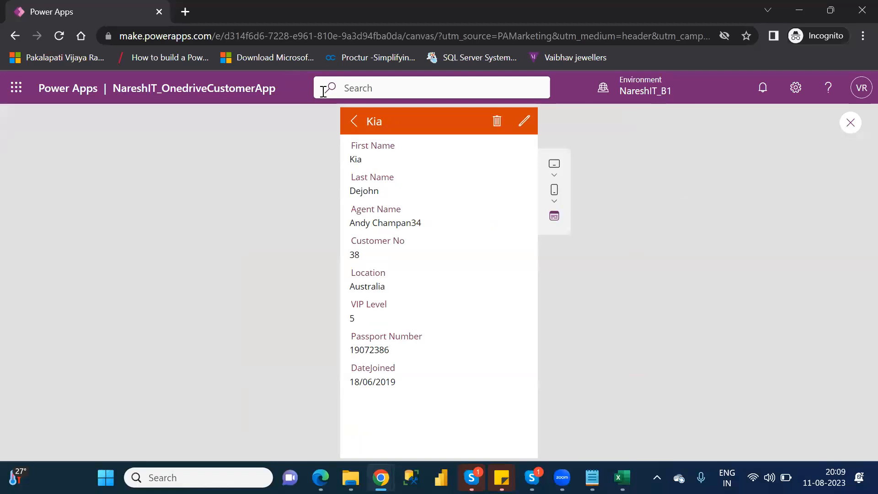
{"action": "left_click", "coordinate": [352, 122]}
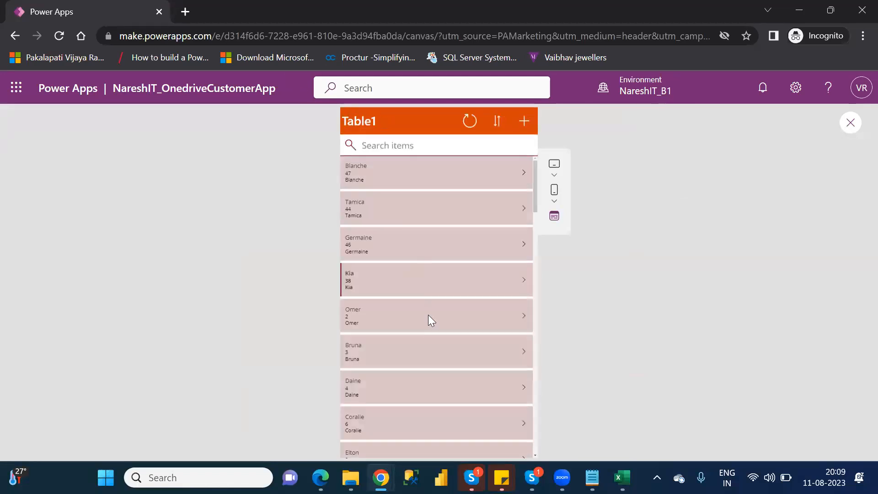
{"action": "left_click", "coordinate": [524, 355]}
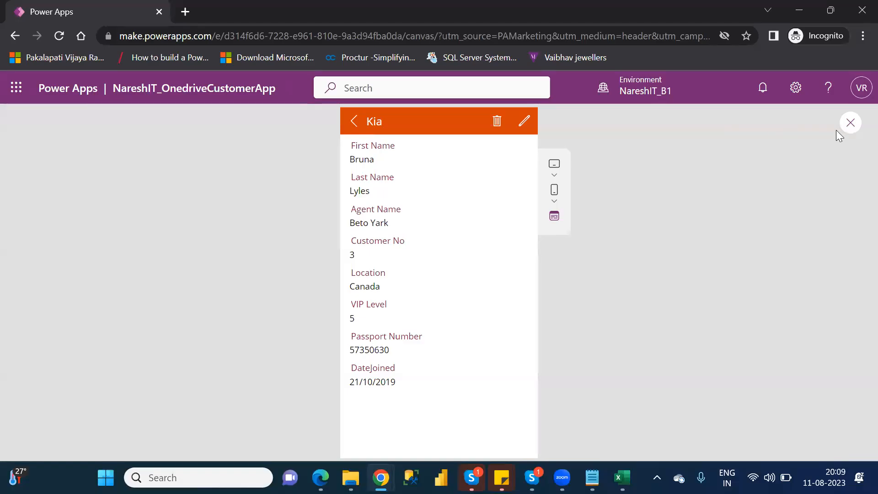
{"action": "left_click", "coordinate": [850, 124]}
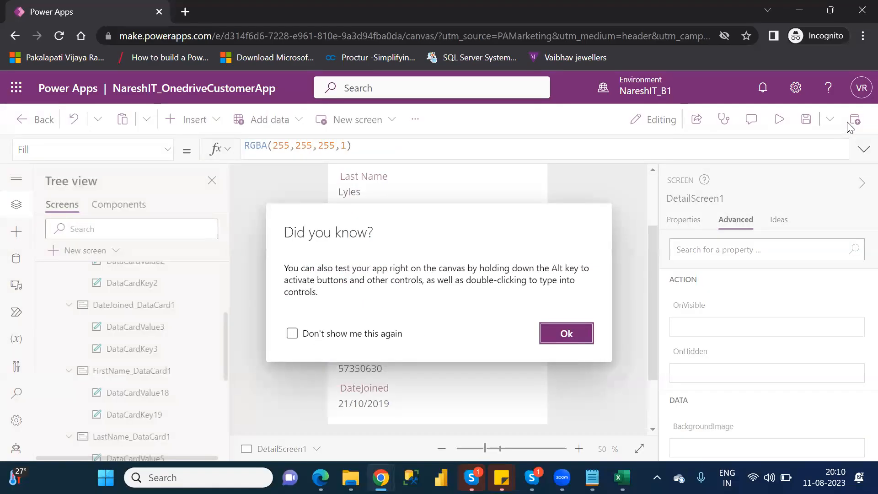
{"action": "left_click", "coordinate": [580, 325]}
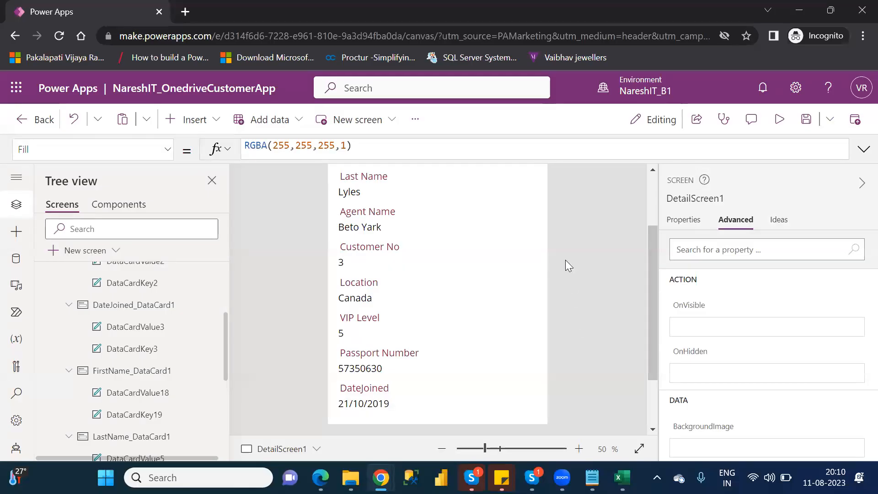
Replace the fixed text in the header title label's Text formula with the control reference DataCardValue18.
{"action": "left_click", "coordinate": [653, 193]}
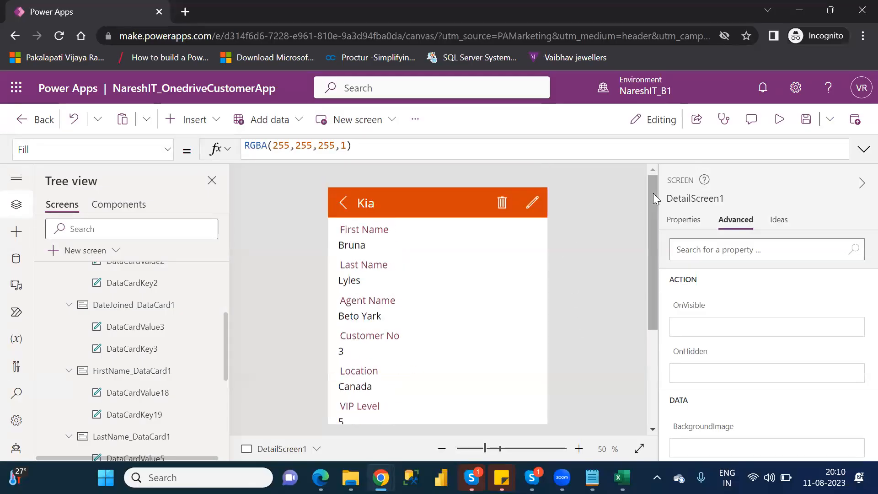
{"action": "left_click", "coordinate": [380, 204]}
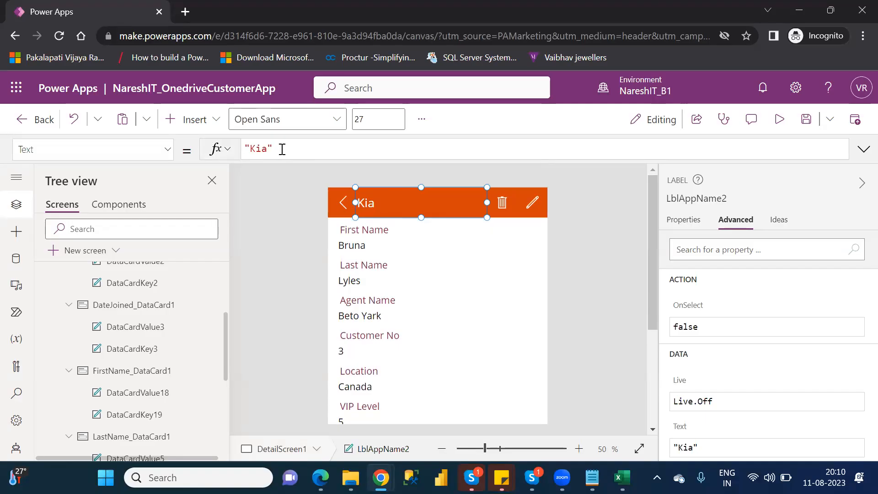
{"action": "left_click_drag", "start_coordinate": [282, 149], "coordinate": [245, 150]}
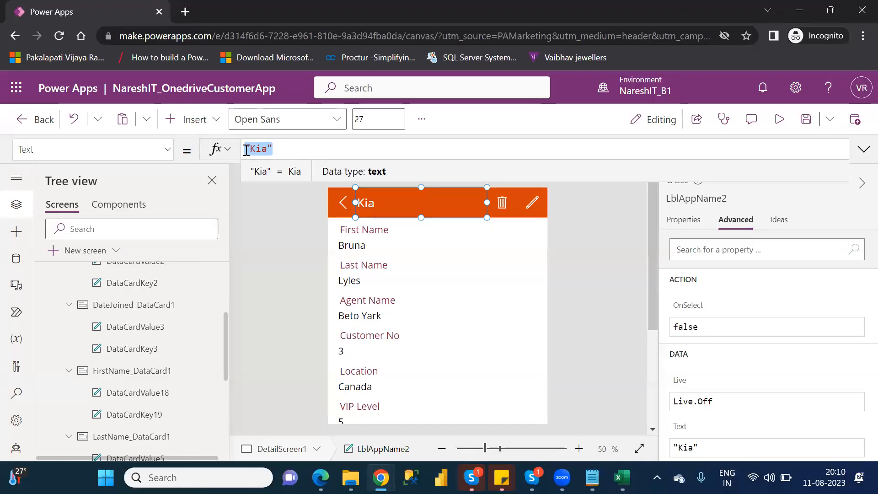
{"action": "type", "text": "data"}
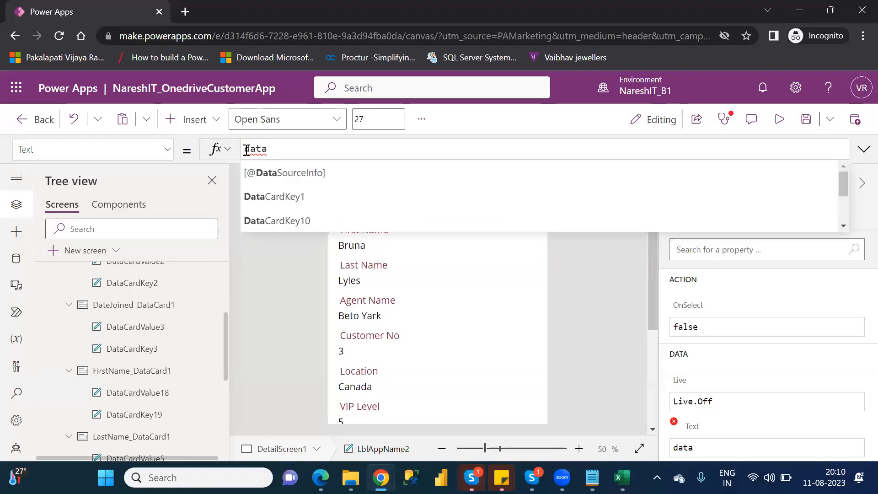
{"action": "type", "text": "card"}
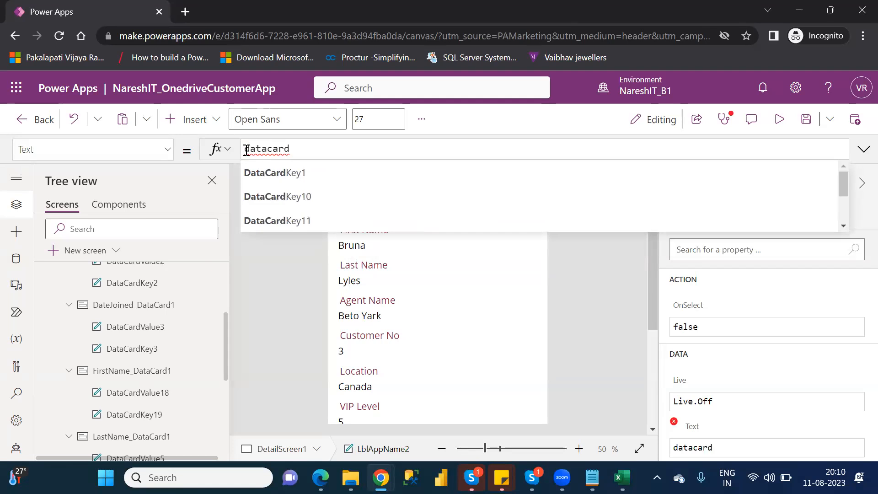
{"action": "type", "text": "val"}
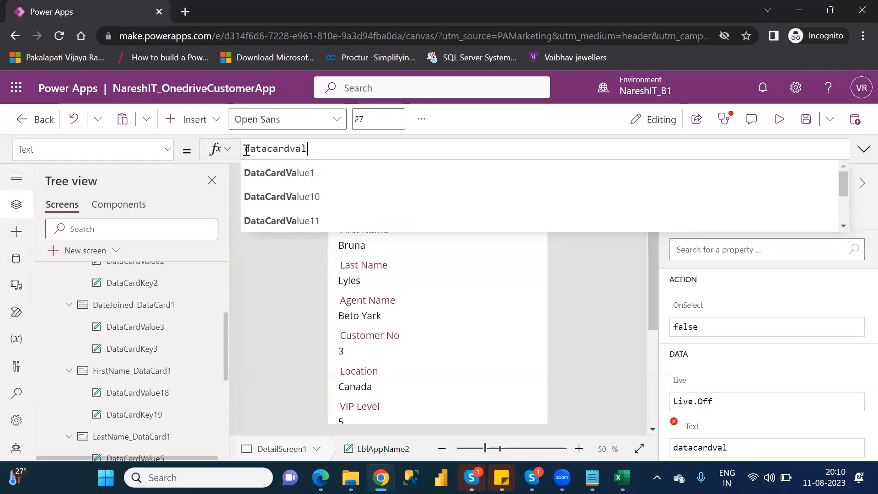
{"action": "key", "text": "Down"}
{"action": "key", "text": "Down"}
{"action": "key", "text": "Down"}
{"action": "key", "text": "Down"}
{"action": "key", "text": "Down"}
{"action": "key", "text": "Down"}
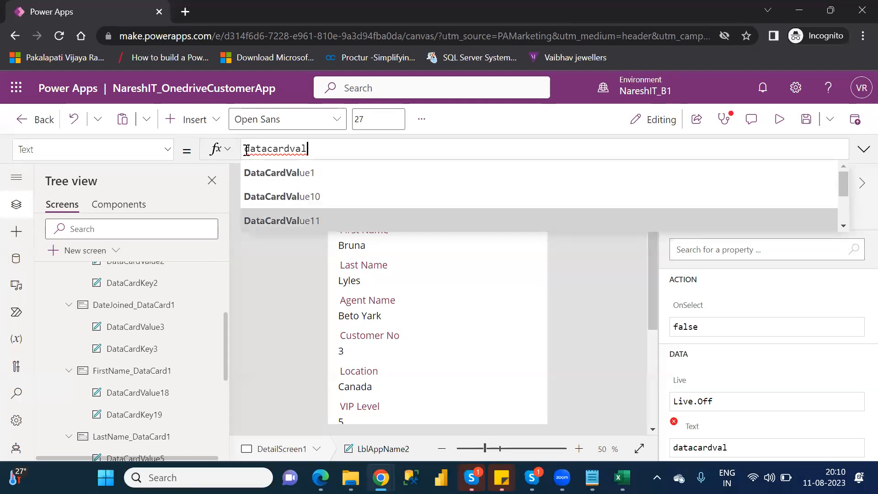
{"action": "key", "text": "Down"}
{"action": "key", "text": "Down"}
{"action": "key", "text": "Down"}
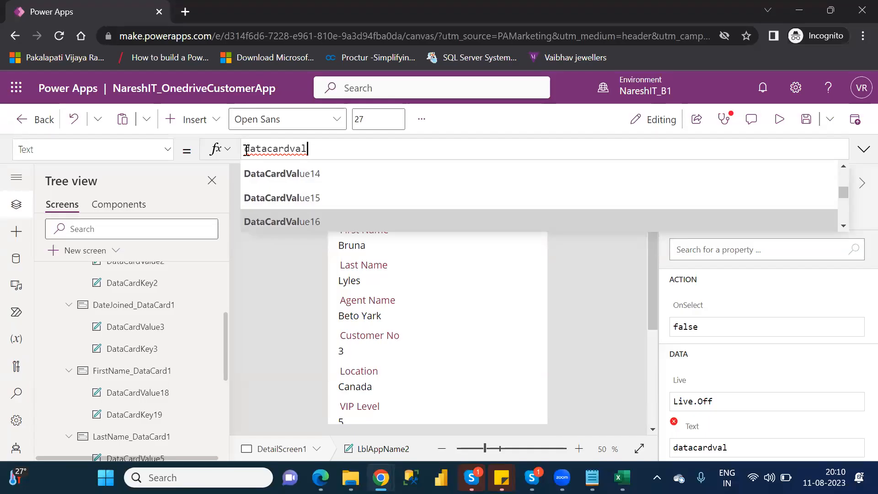
{"action": "key", "text": "Tab"}
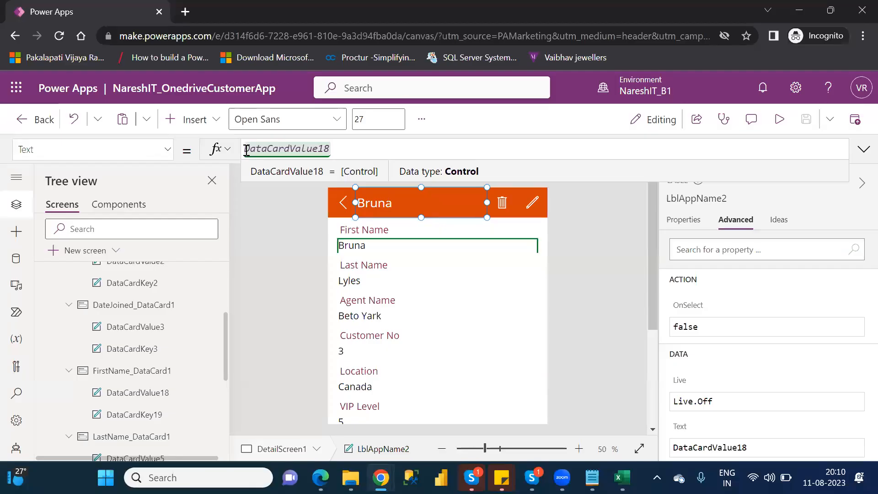
Collapse the DetailScreen1 branch in the screen tree.
{"action": "left_click", "coordinate": [225, 285]}
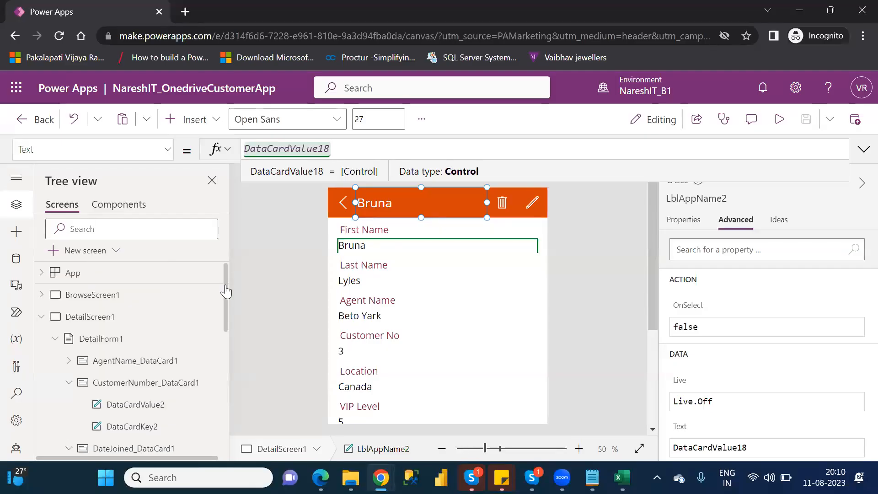
{"action": "left_click", "coordinate": [41, 319]}
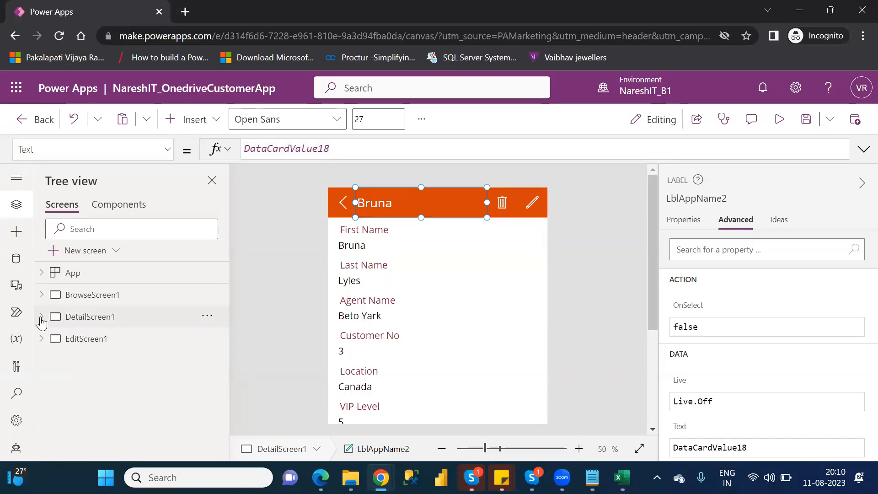